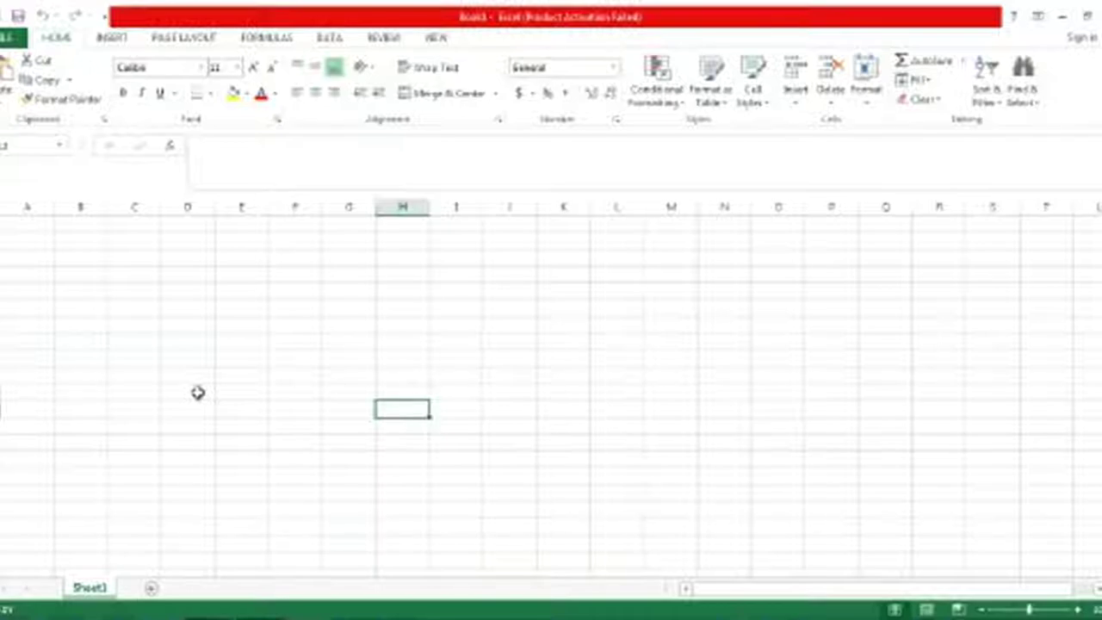
Step: Enter the Distance and R.L headers in the first two columns of the header row
left_click(157, 345)
left_click(50, 274)
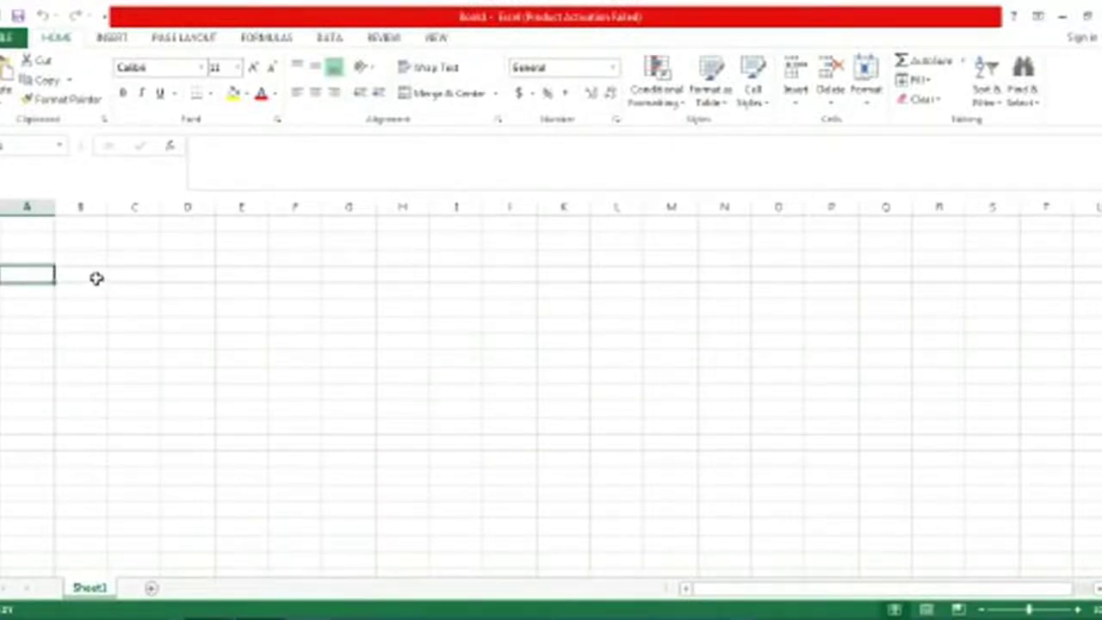
left_click(96, 276)
left_click(39, 273)
left_click(75, 273)
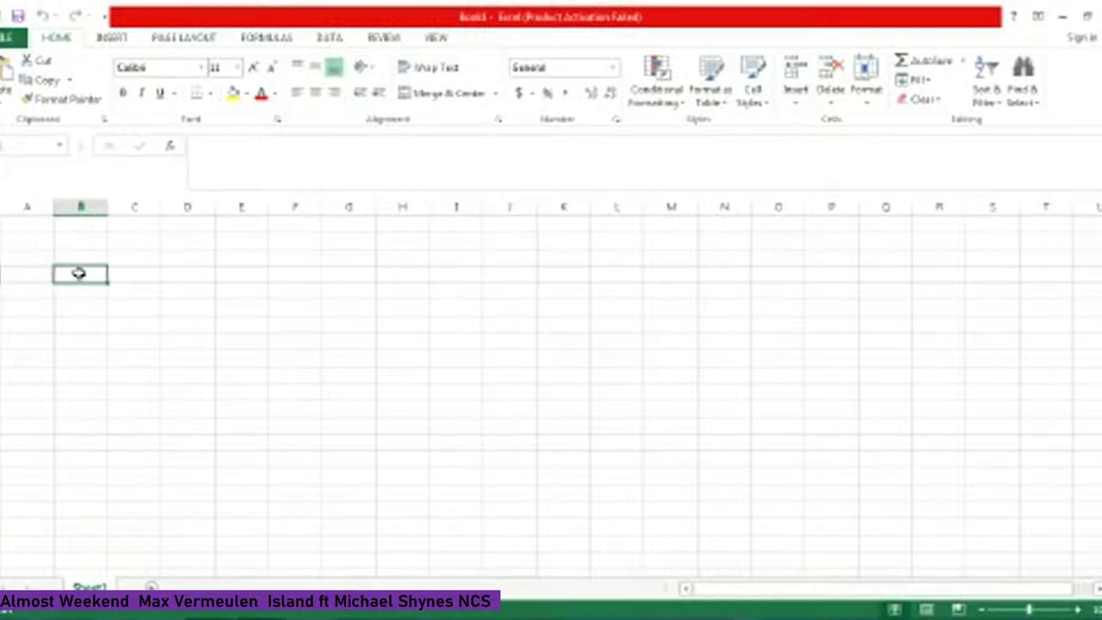
type("Sun")
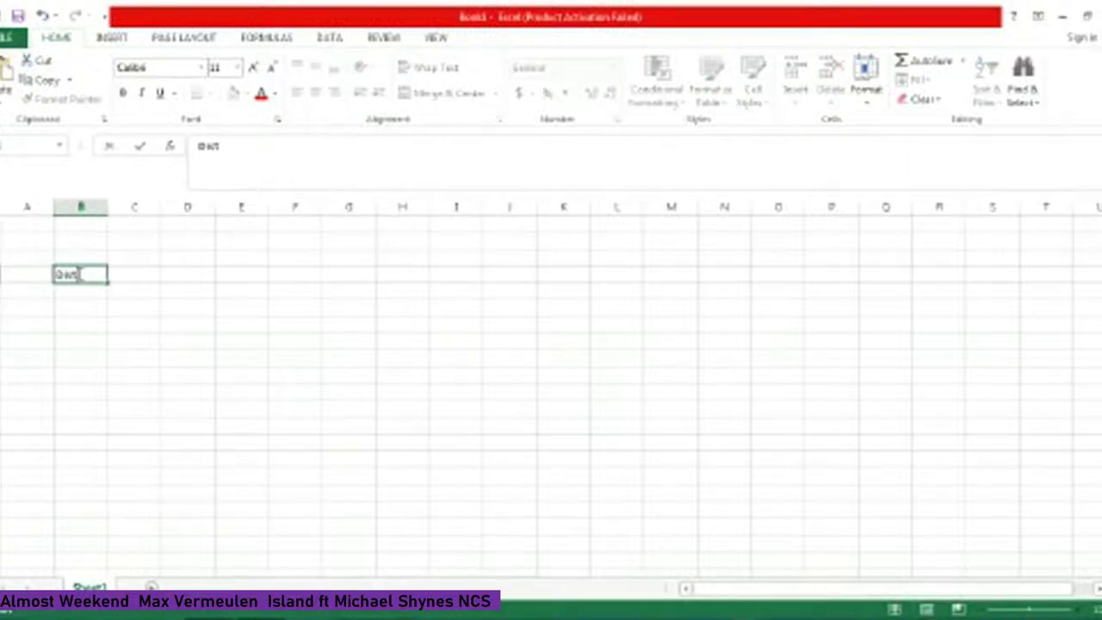
type("nce")
left_click(123, 273)
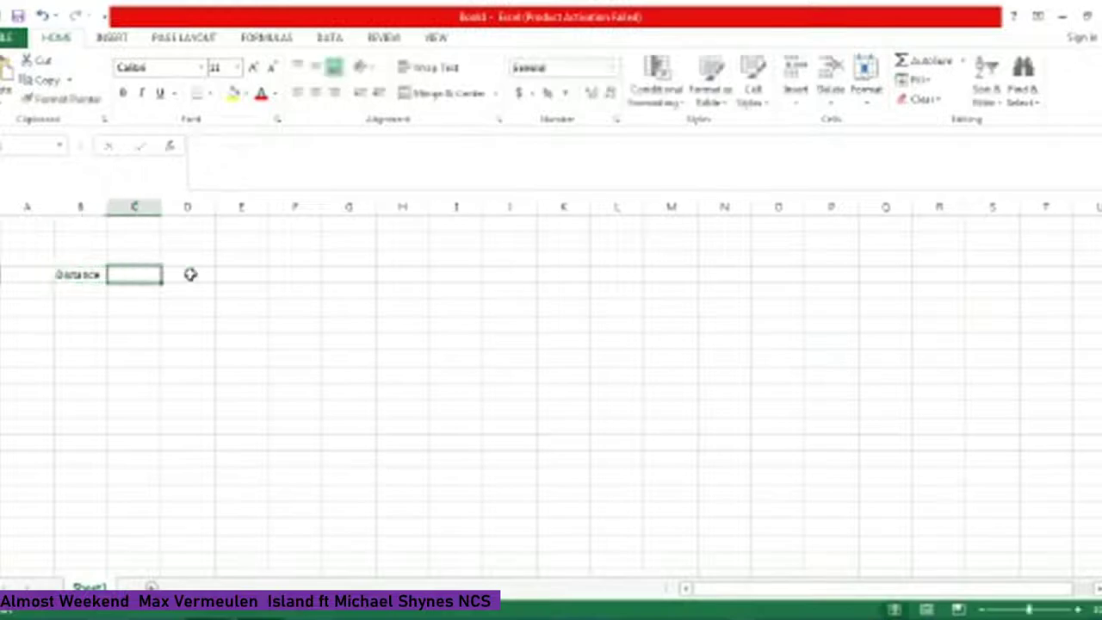
type("8.1")
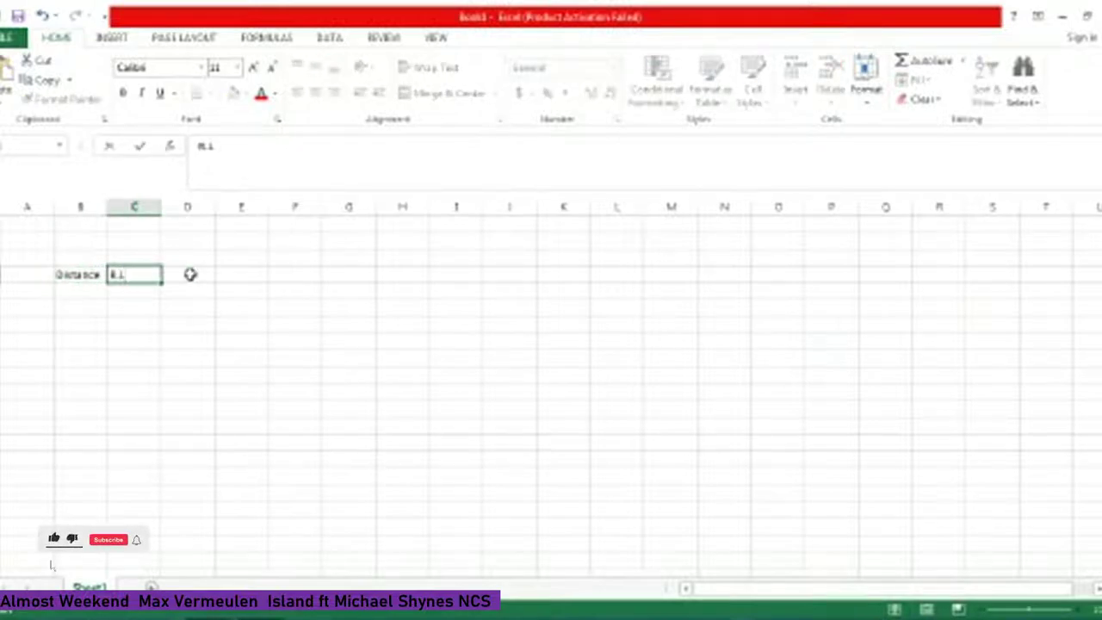
Step: Add the Mean. R.L, Diff. Dist and Area headers in the next three columns
left_click(191, 274)
type("Mean")
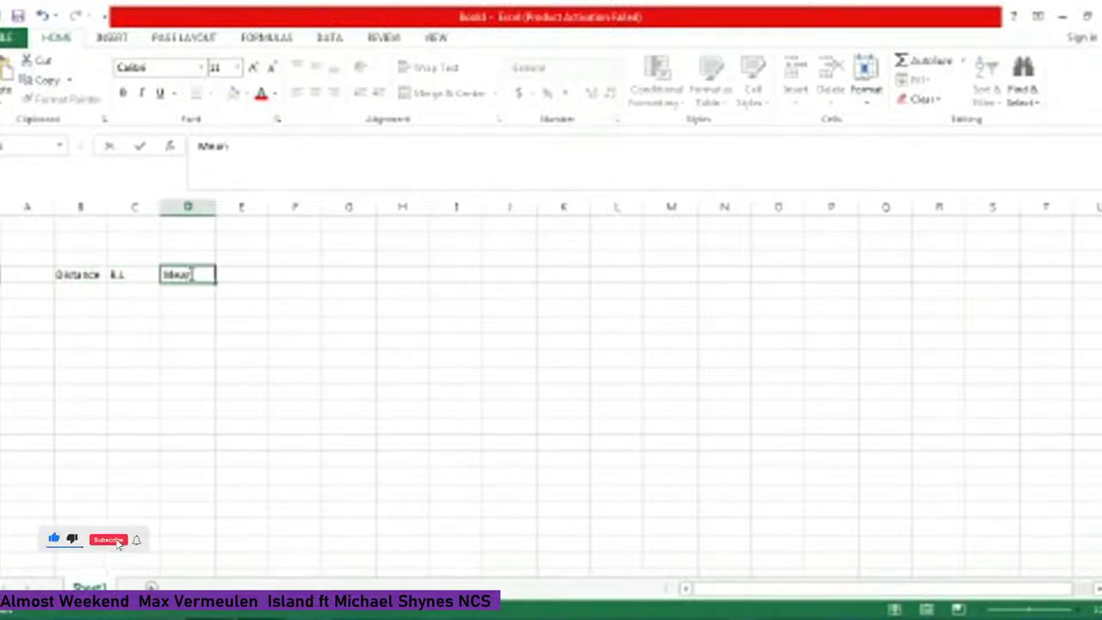
type(",")
type(" 8.1")
left_click(253, 276)
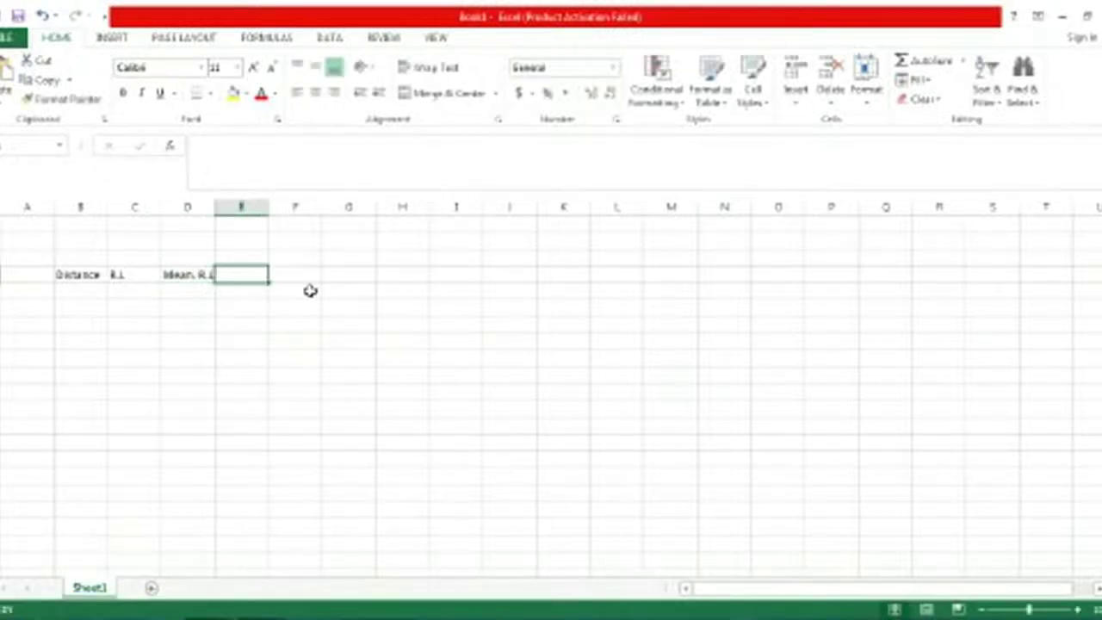
type("0")
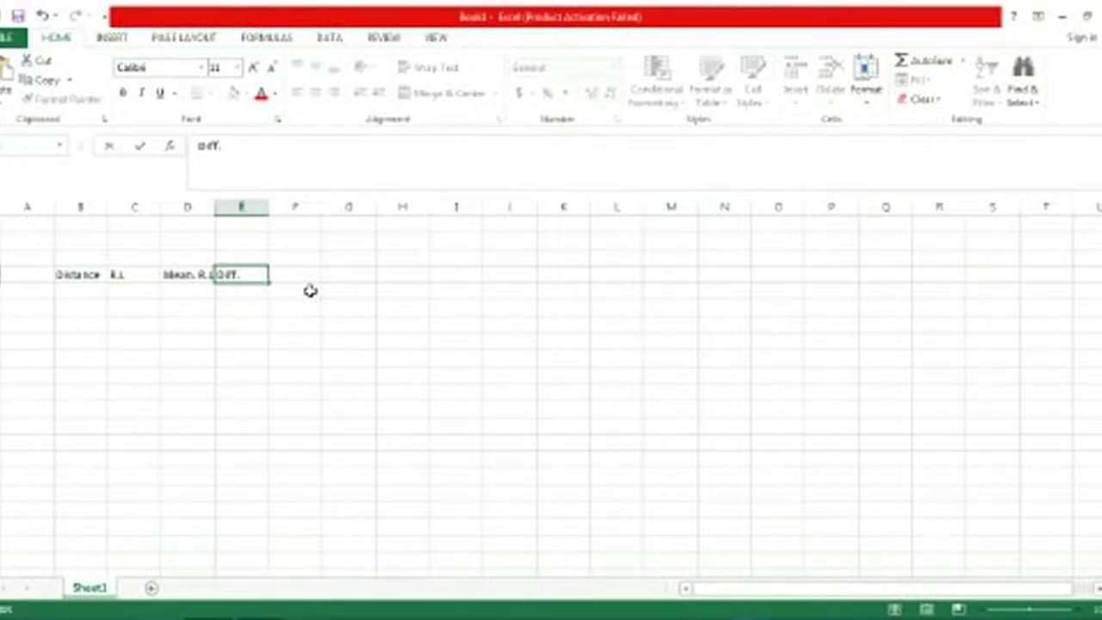
type(" Dist")
left_click(307, 273)
type("Ar")
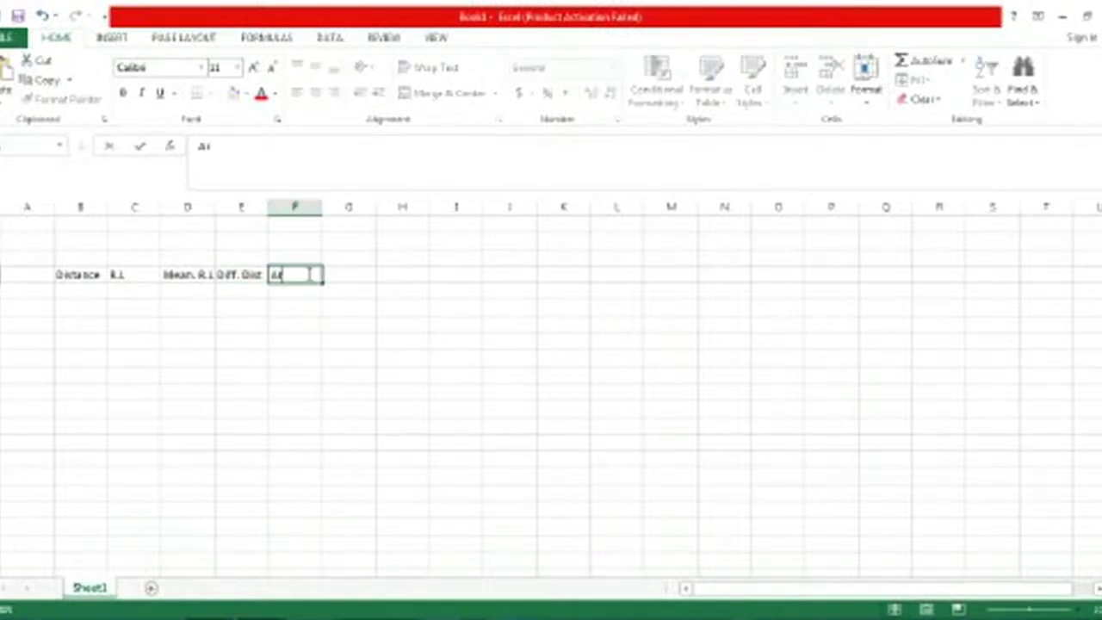
type("ea")
left_click(457, 290)
left_click(306, 273)
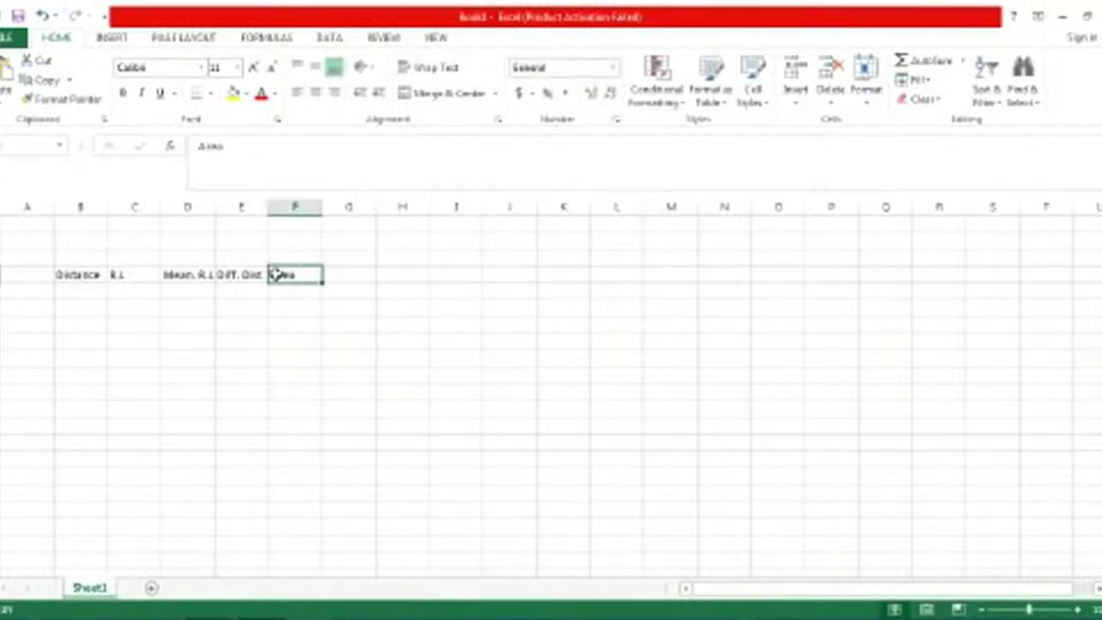
Step: Merge and centre the cells above the five headers and title them Pre work
left_click_drag(93, 255, 345, 256)
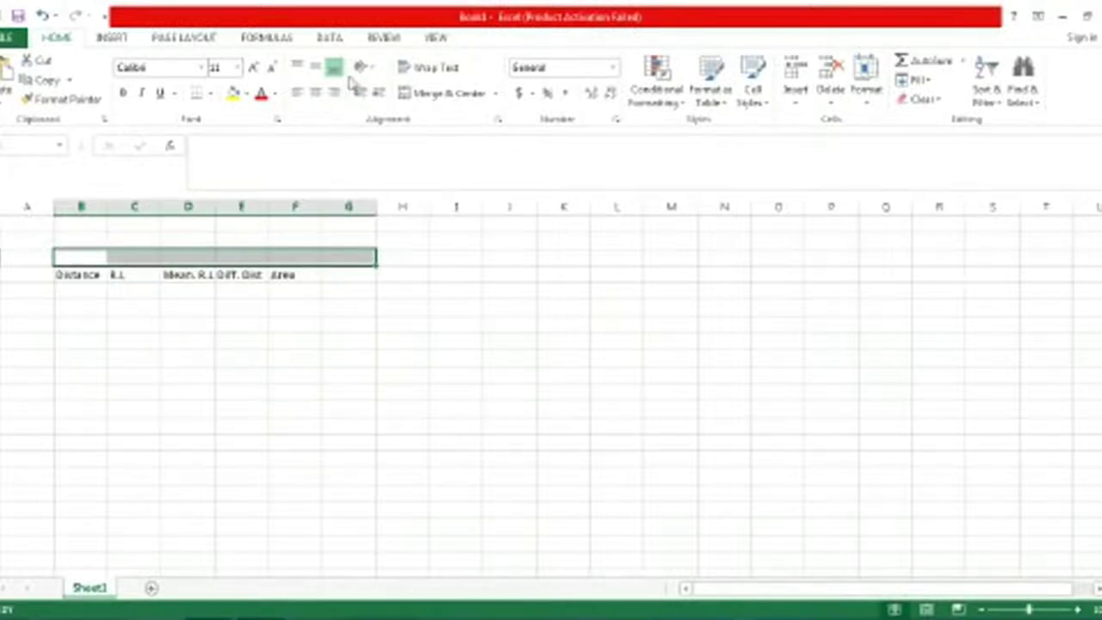
left_click(1077, 610)
left_click(1077, 610)
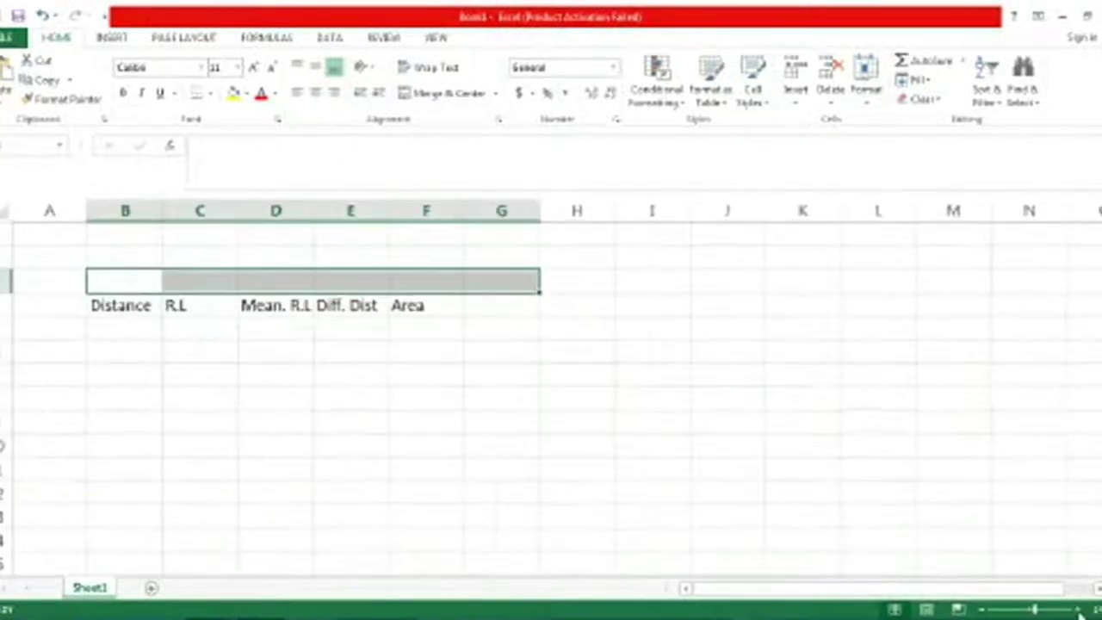
left_click(1077, 609)
left_click(672, 472)
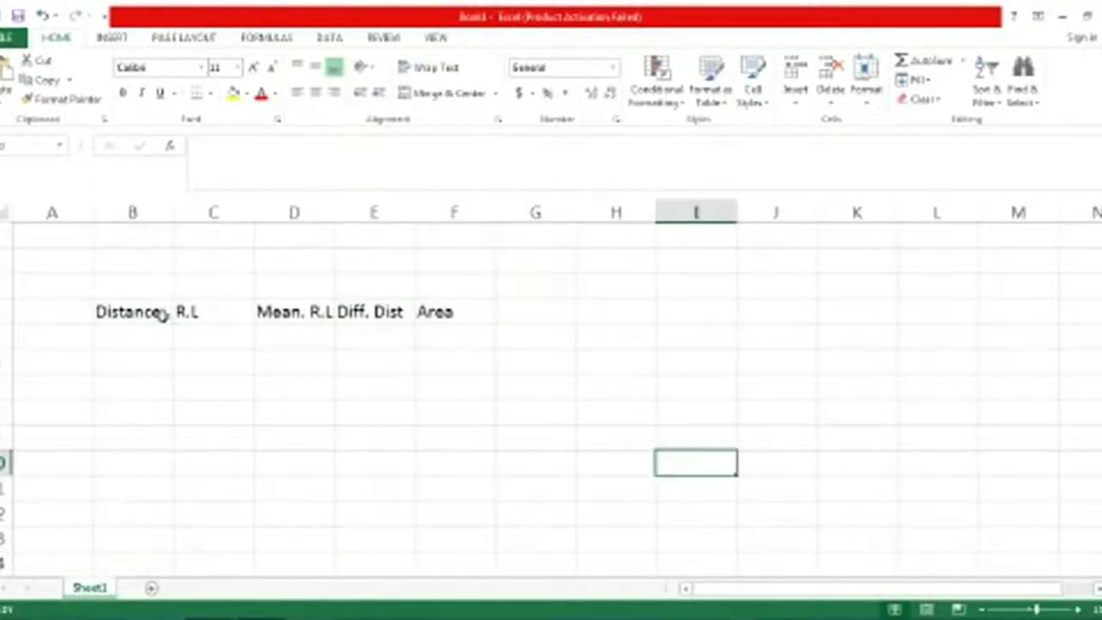
left_click_drag(130, 285, 457, 277)
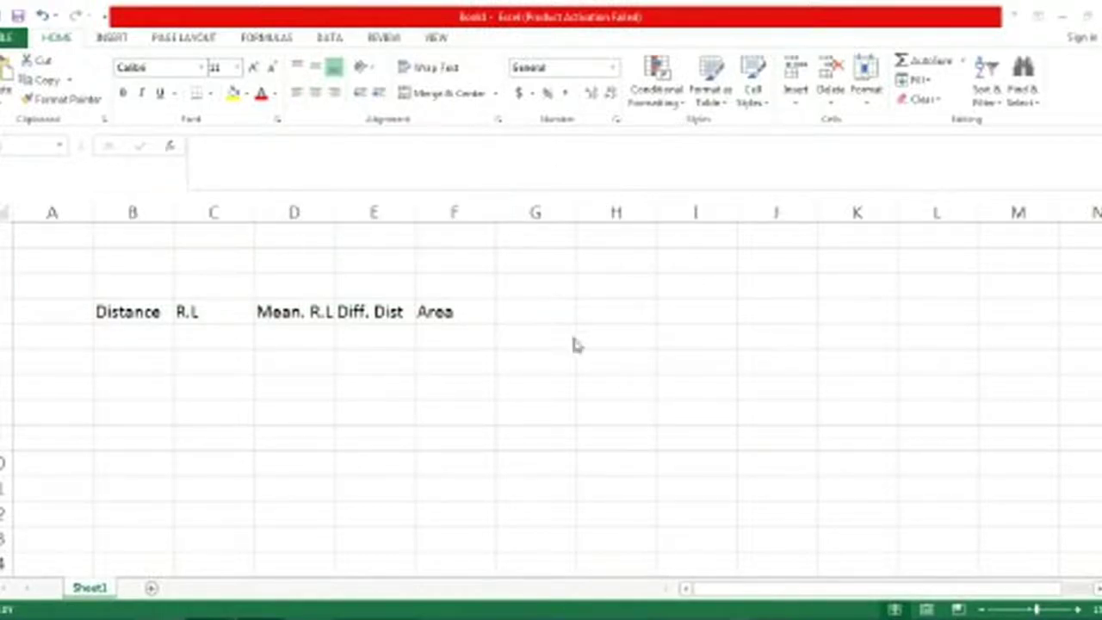
left_click(448, 93)
left_click(598, 327)
left_click(294, 294)
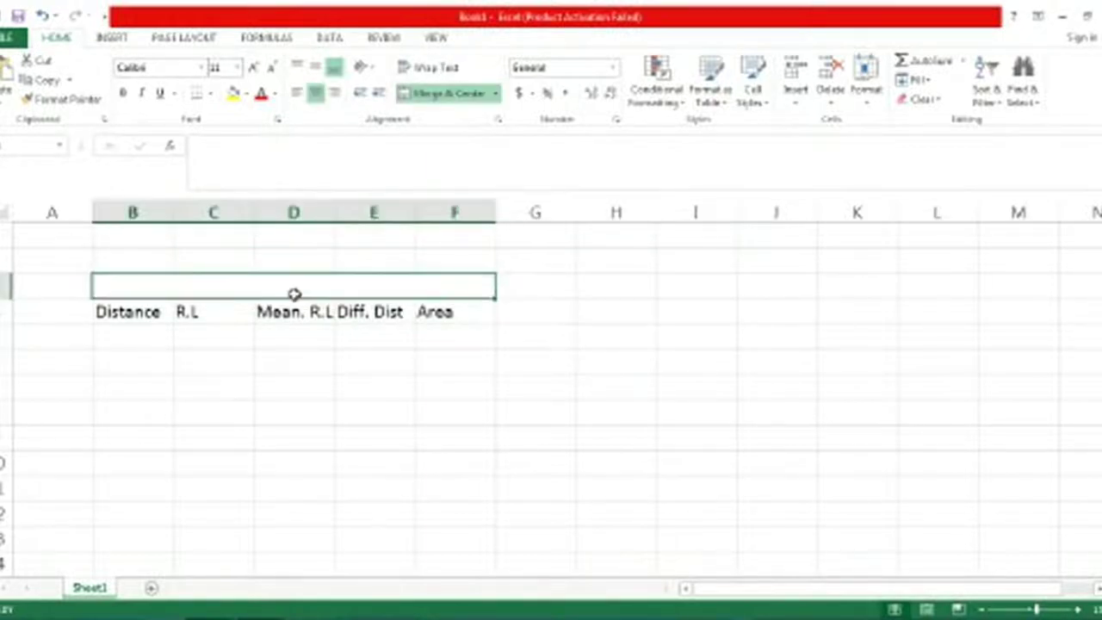
type("Pre")
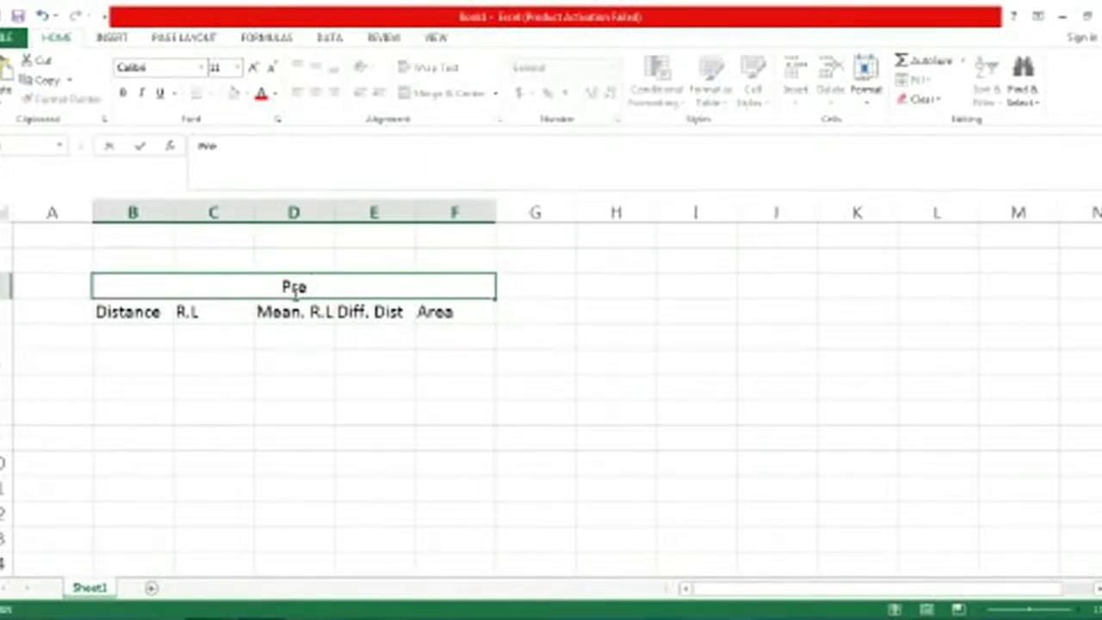
type(" work")
left_click(349, 422)
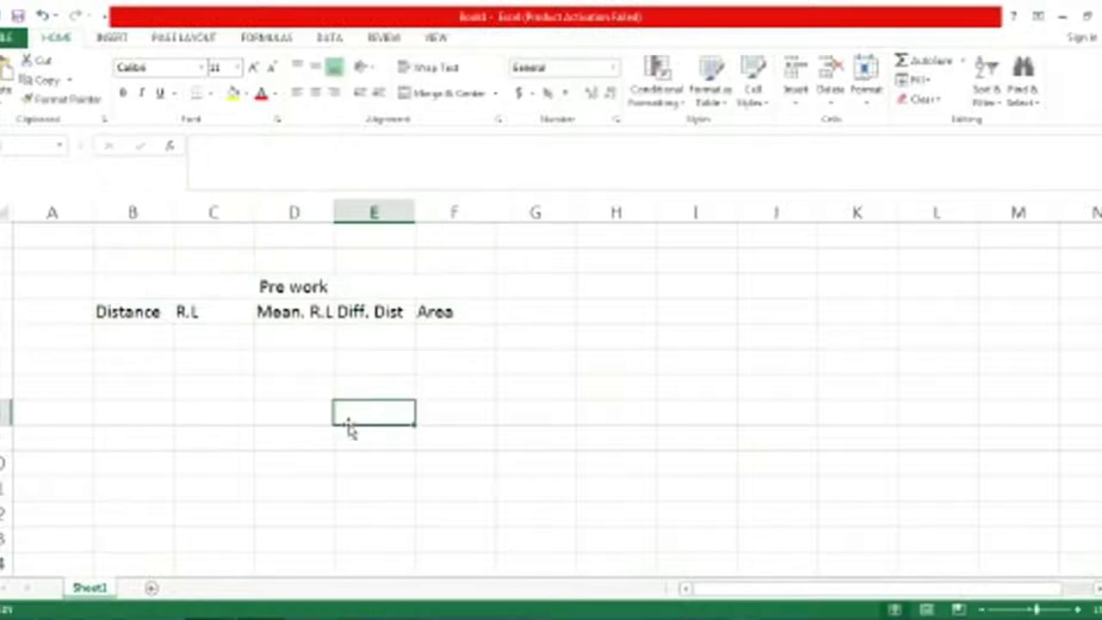
Step: Change the Area header to read Area (in sqm)
left_click(199, 334)
left_click(148, 312)
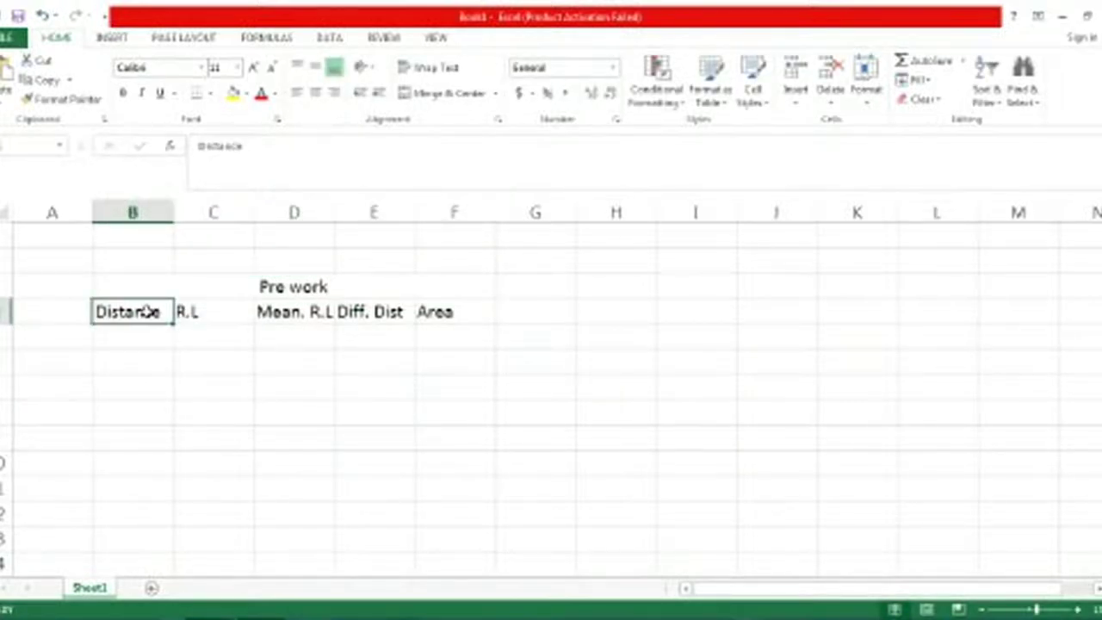
left_click(457, 311)
left_click(289, 162)
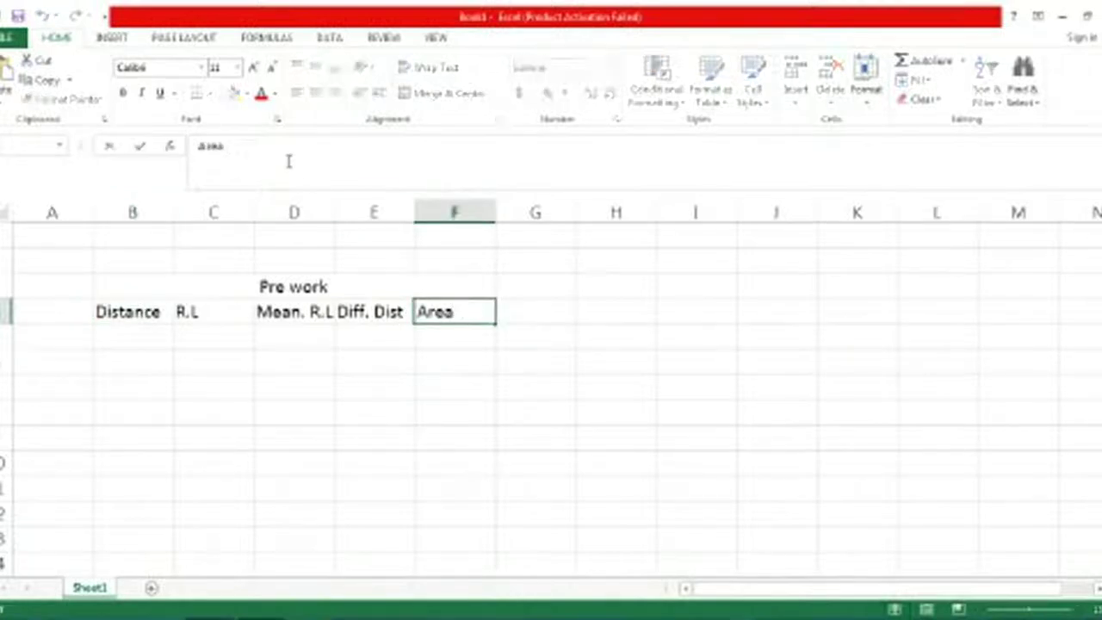
type("(in S")
key("BackSpace")
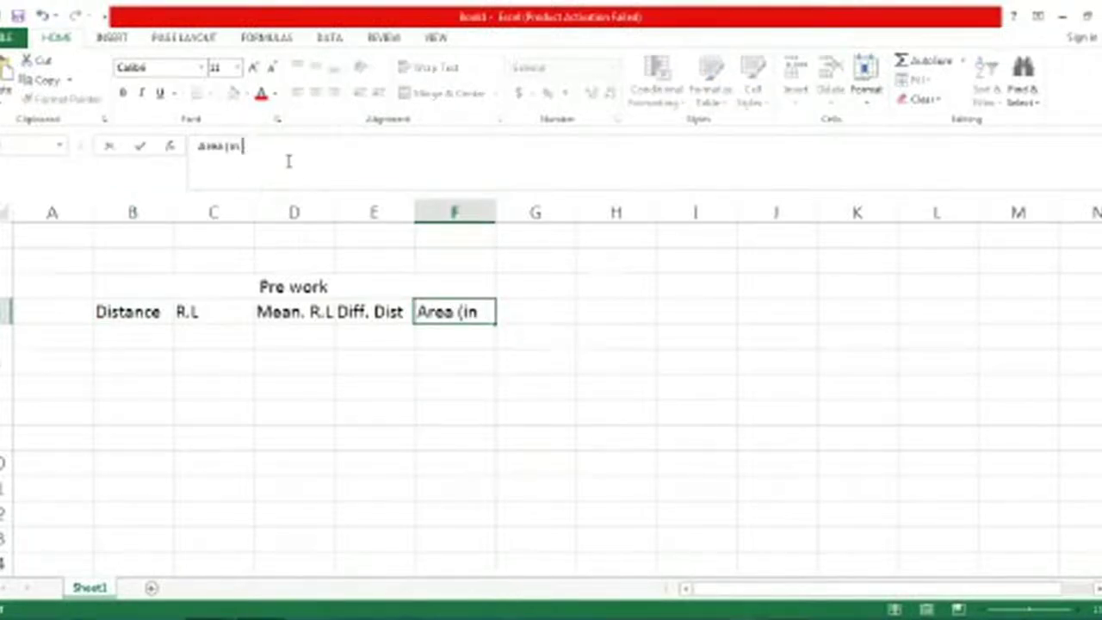
type("sqm)")
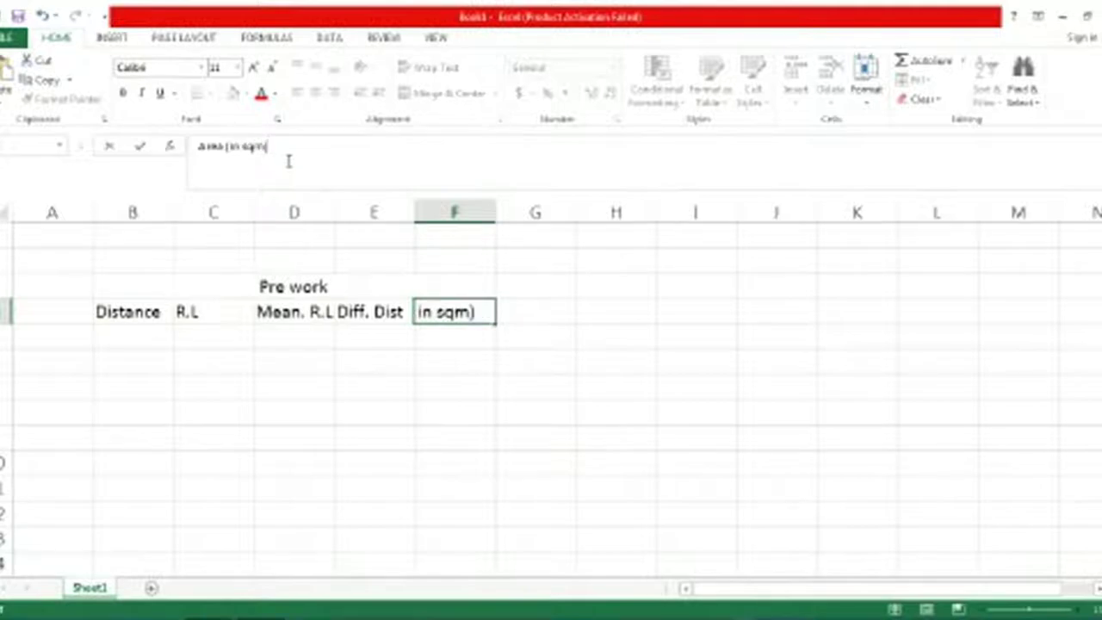
key("Return")
Step: Widen column F so Area (in sqm) fits
left_click(730, 414)
left_click(476, 308)
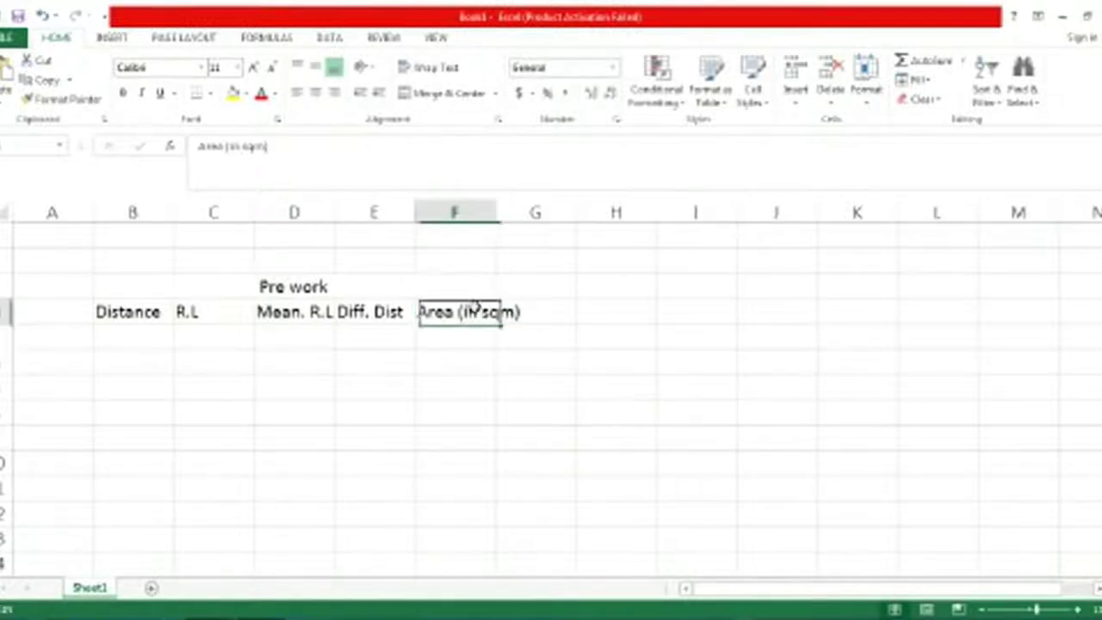
left_click_drag(496, 213, 522, 212)
left_click(561, 334)
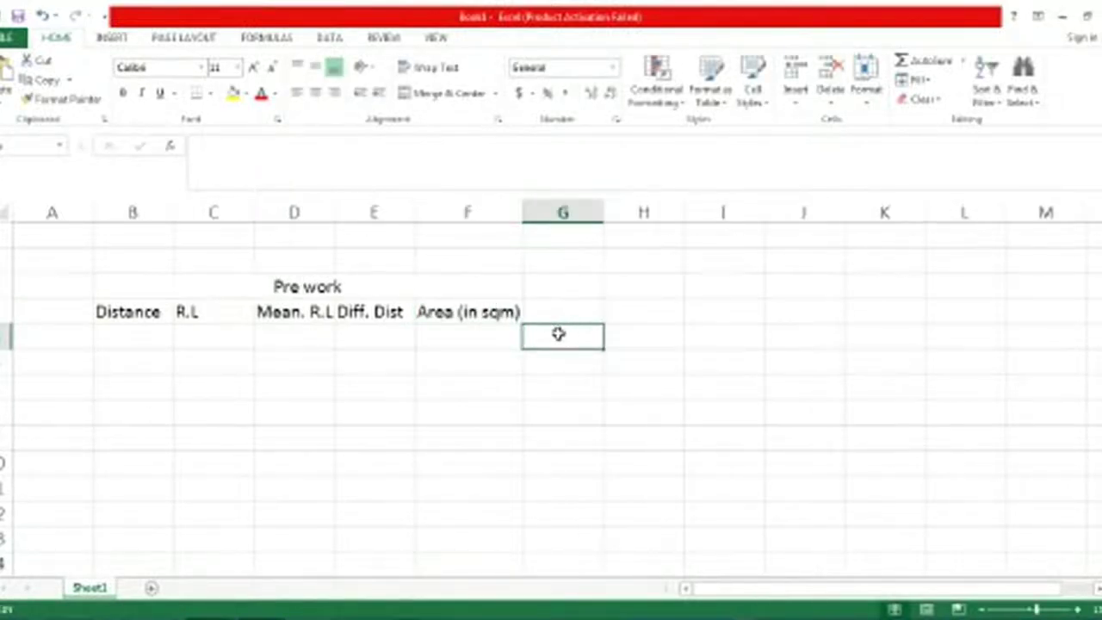
left_click(528, 396)
Step: Save the workbook to the Desktop, replacing the default name with Earth Calculation
left_click(19, 16)
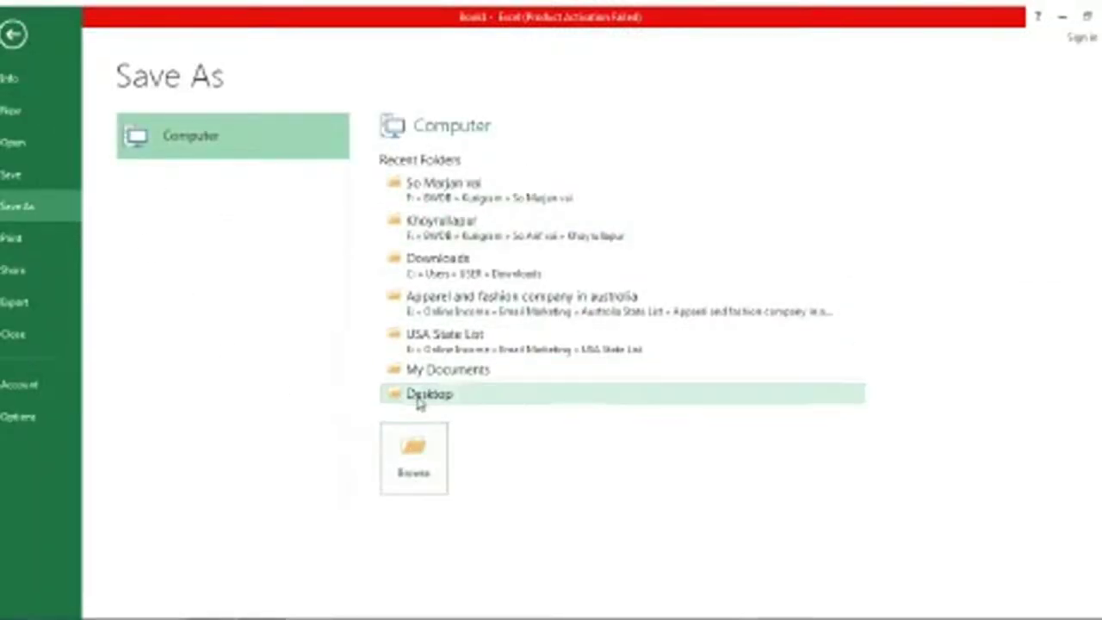
left_click(420, 404)
left_click_drag(182, 293, 2, 296)
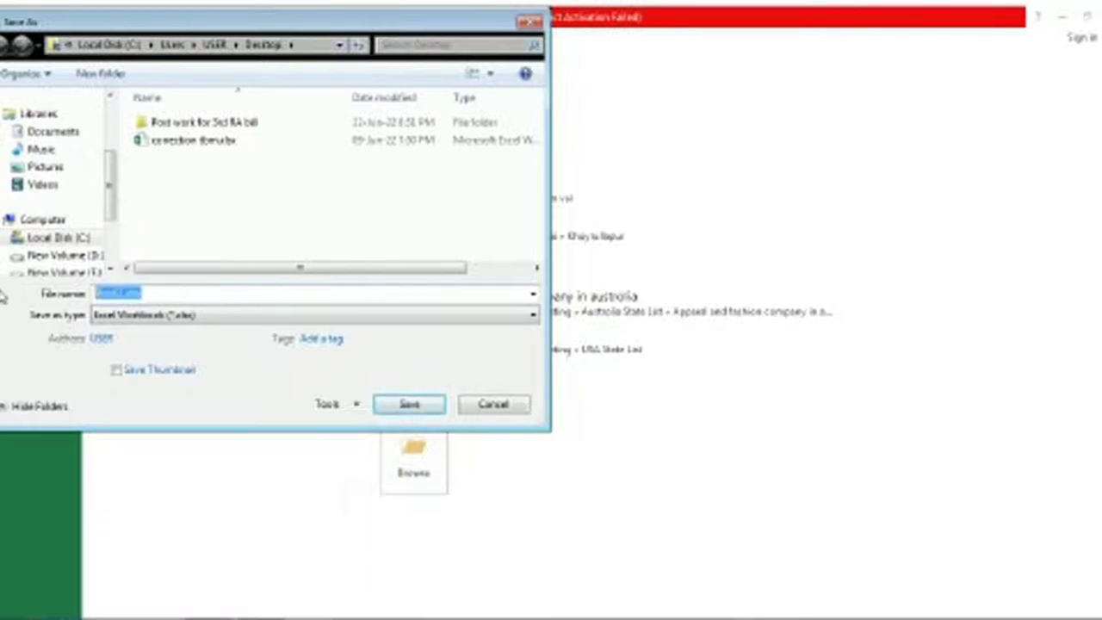
type("3rd")
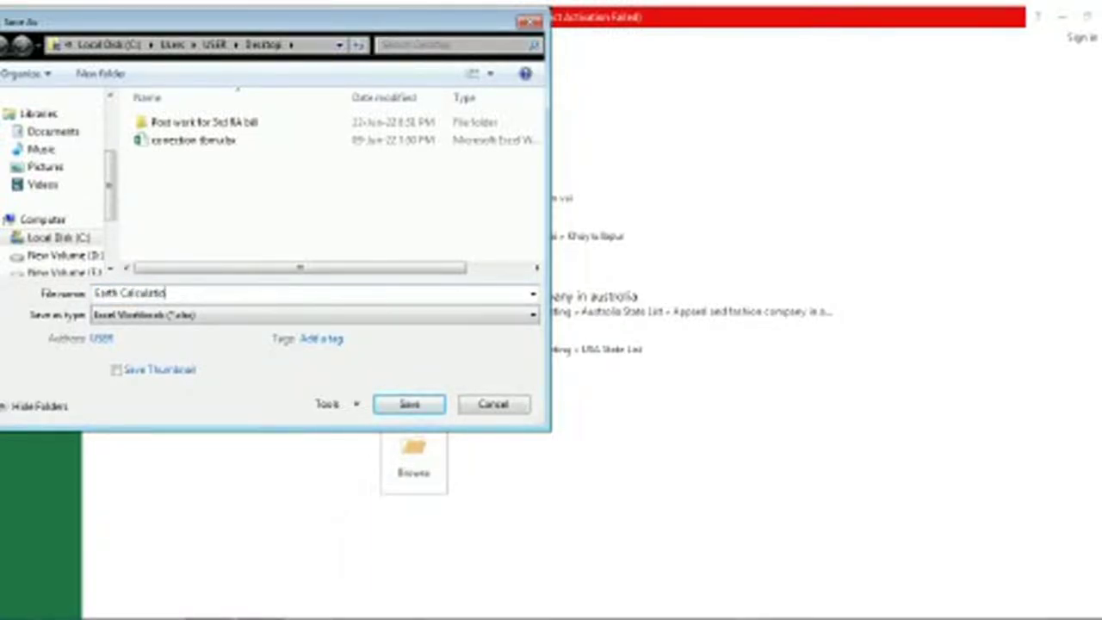
left_click(425, 405)
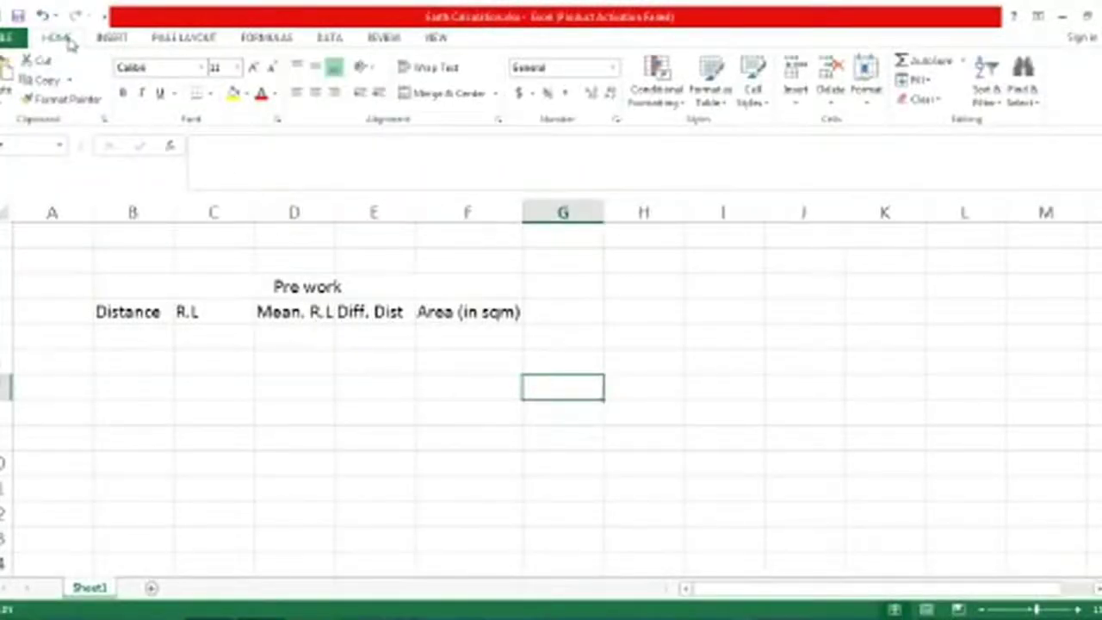
Step: Apply All Borders to every cell of the Pre work table
left_click(303, 433)
mouse_move(153, 293)
left_mouse_down()
mouse_move(354, 435)
mouse_move(367, 520)
left_mouse_up()
left_click(210, 93)
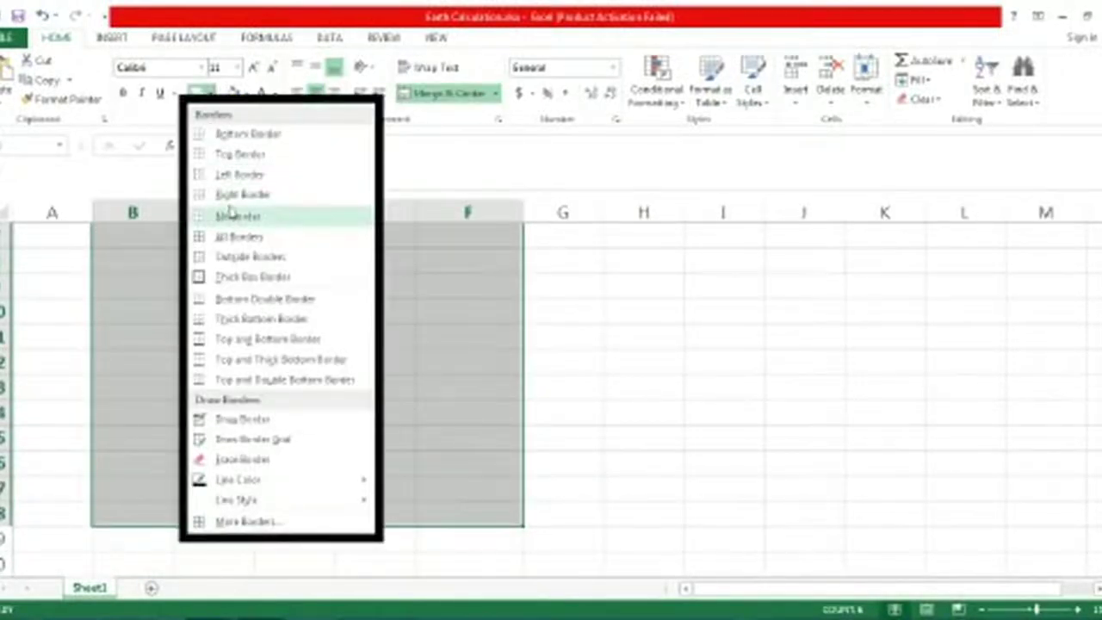
left_click(237, 258)
left_click(613, 338)
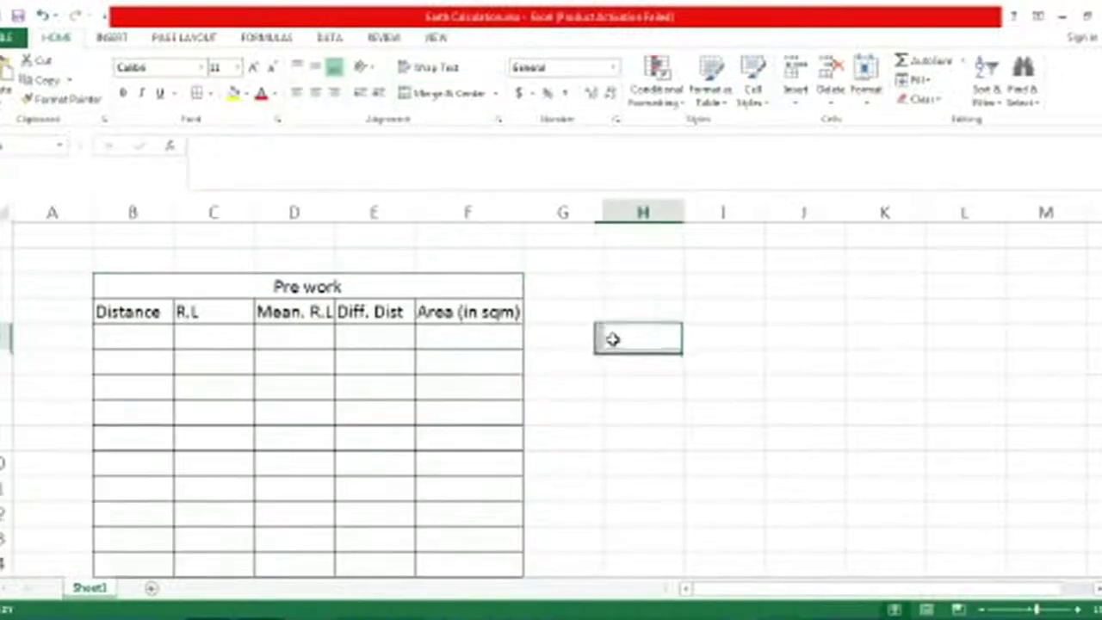
Step: Widen columns E and F and centre the five column header labels
left_click_drag(523, 212, 540, 215)
left_click_drag(415, 214, 416, 214)
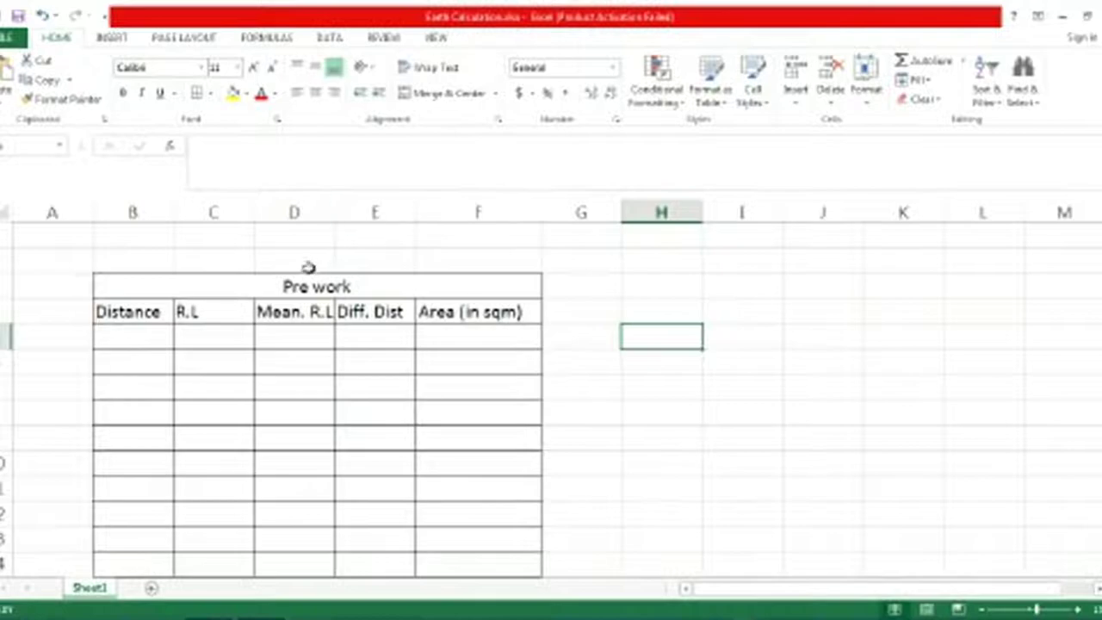
left_click_drag(129, 312, 457, 315)
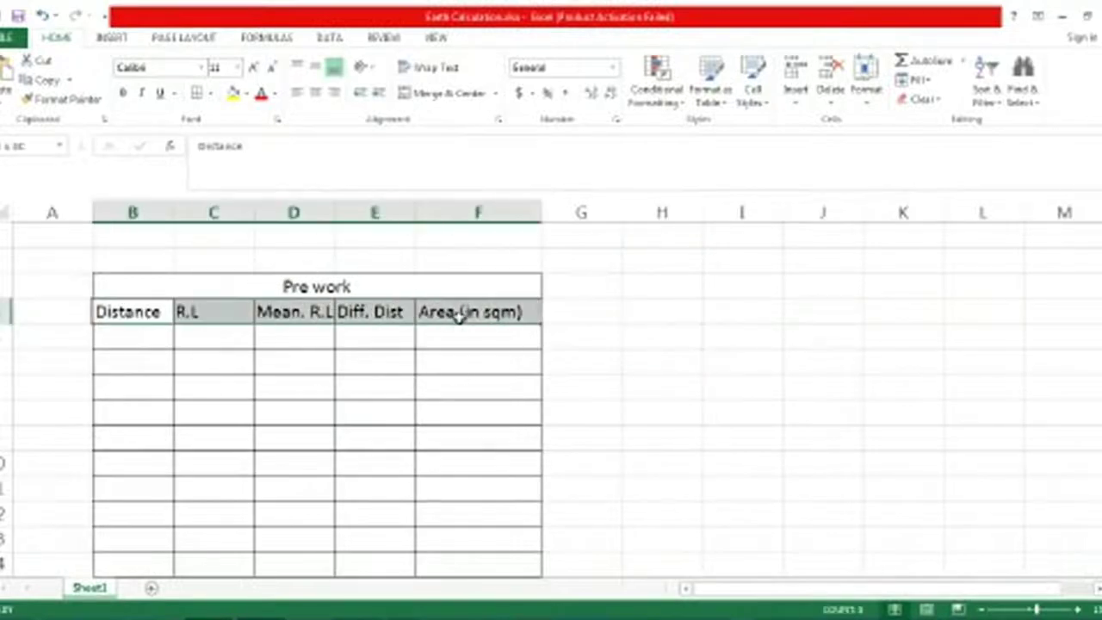
left_click(316, 92)
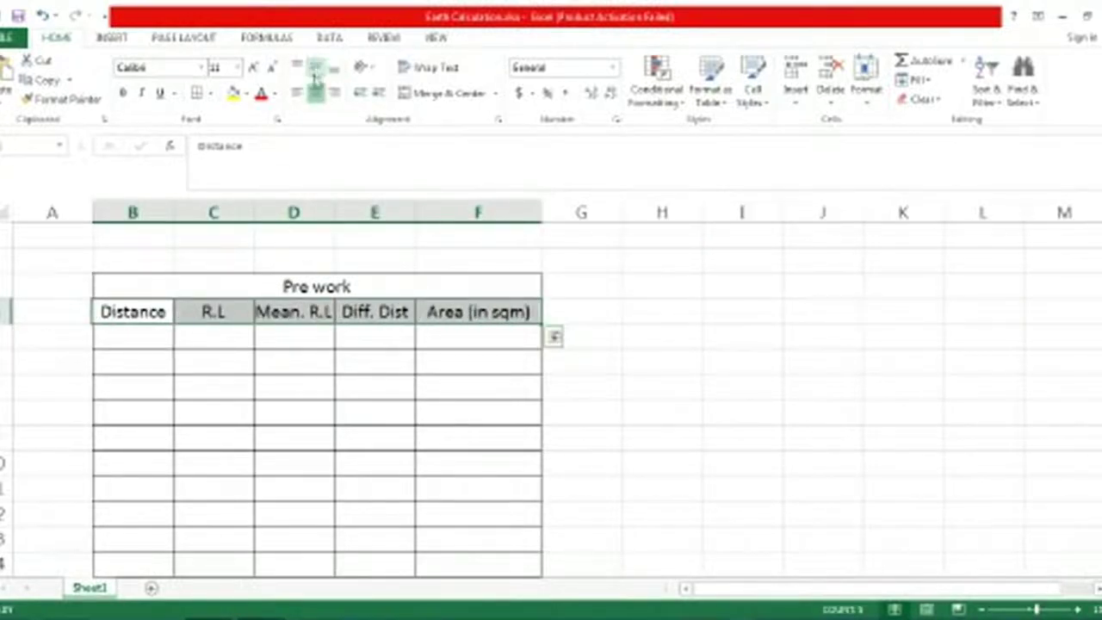
left_click(723, 286)
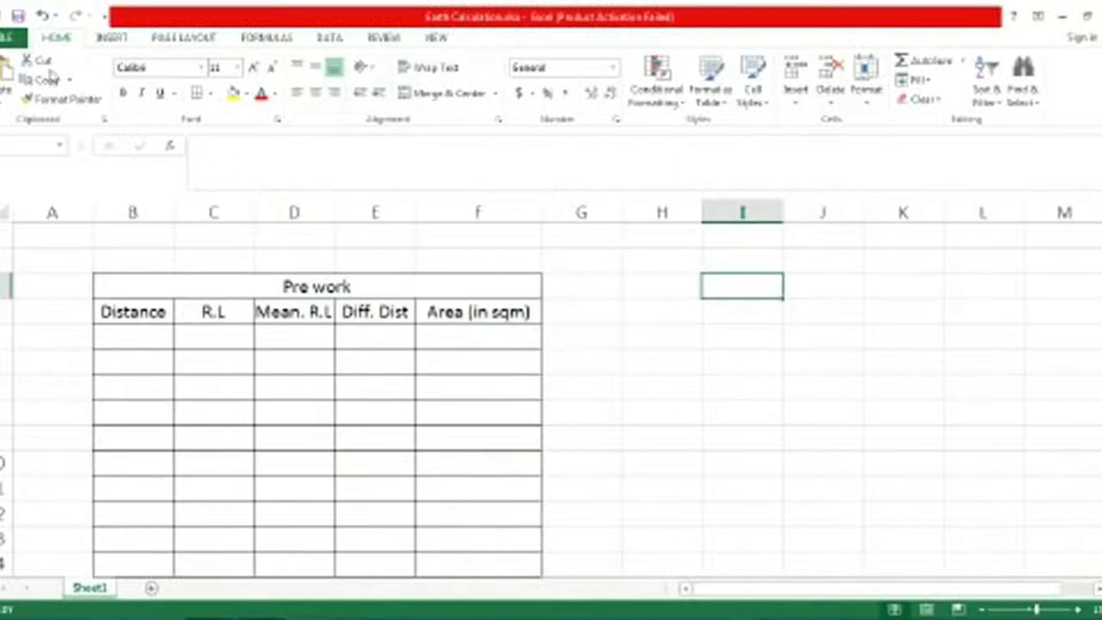
Step: Narrow column F to fit Area (in sqm) and select the whole Pre work table
left_click(663, 362)
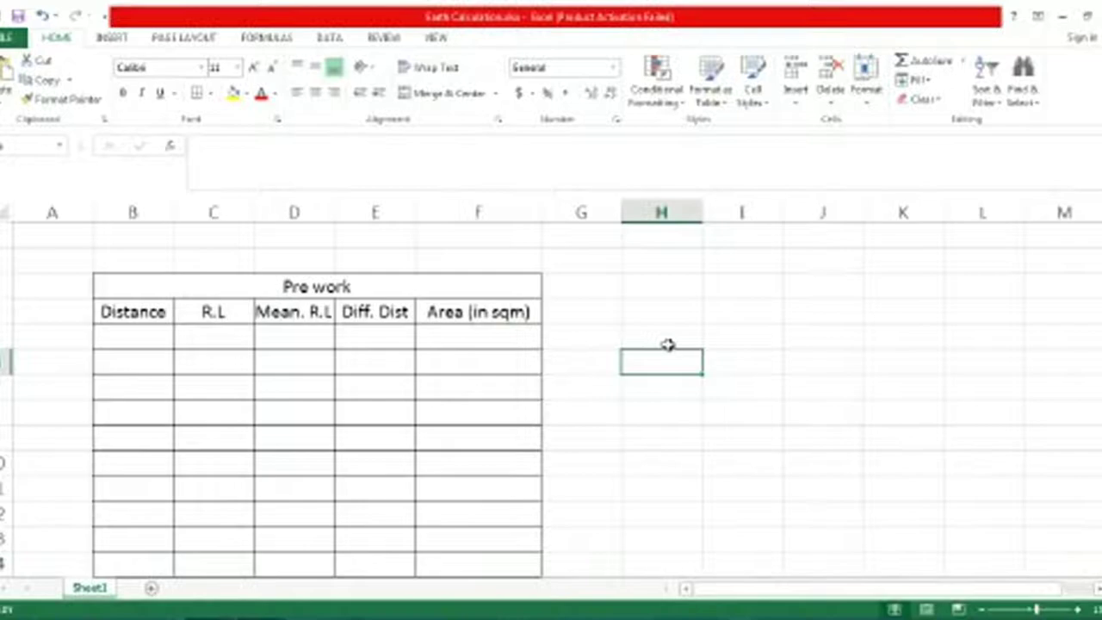
scroll(637, 346, "down", 1)
scroll(615, 347, "up", 1)
left_click_drag(542, 217, 524, 219)
left_click(803, 327)
left_click(598, 312)
left_click(655, 389)
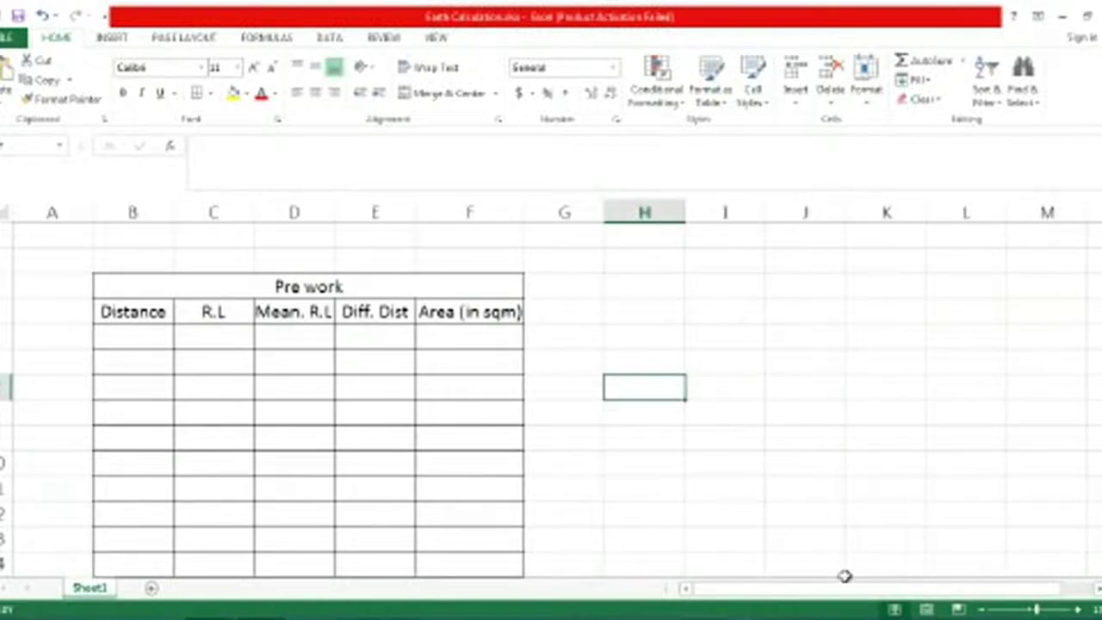
scroll(561, 428, "down", 2)
scroll(561, 428, "up", 2)
mouse_move(153, 285)
left_mouse_down()
mouse_move(453, 553)
mouse_move(460, 591)
mouse_move(455, 529)
left_mouse_up()
Step: Copy the Pre work table, paste it starting at H4, and widen column L
key("ctrl+c")
scroll(602, 487, "up", 1)
left_click(635, 285)
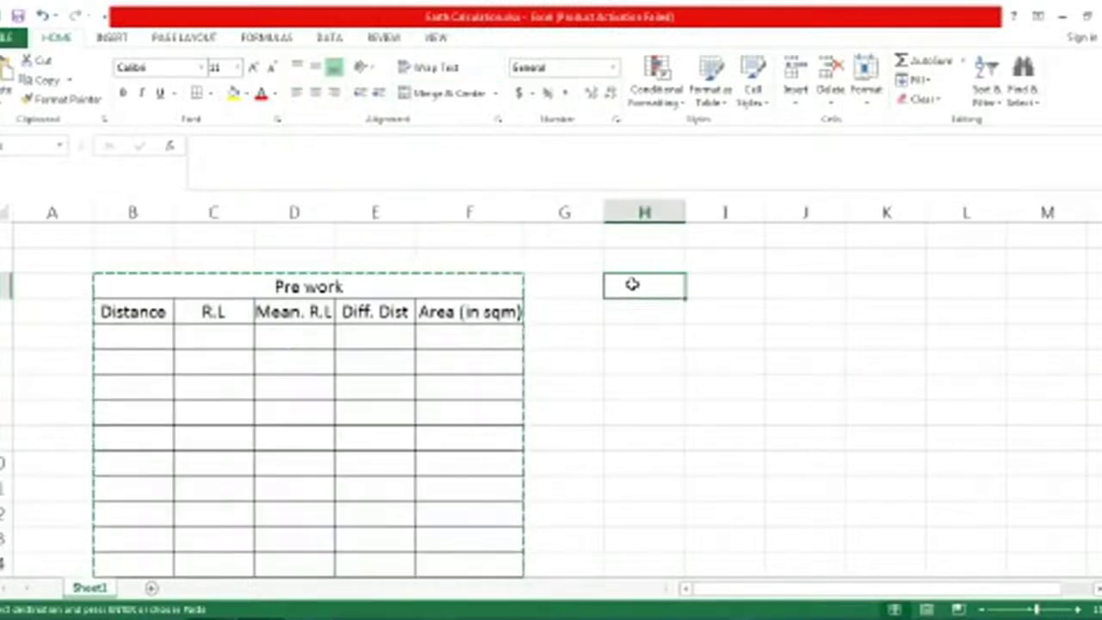
key("ctrl+v")
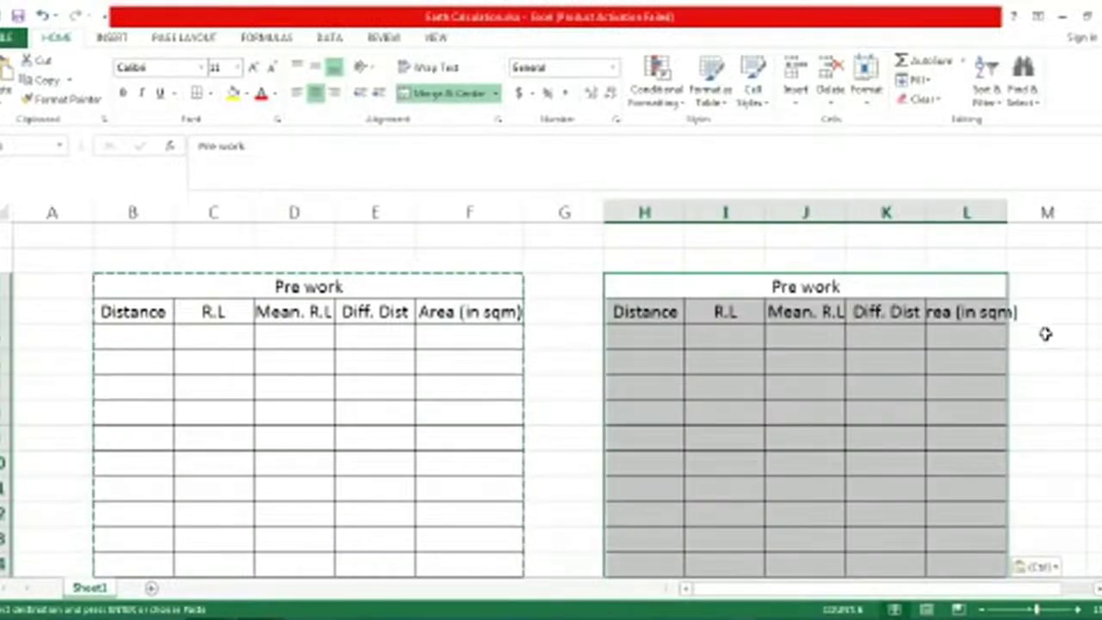
left_click(1046, 333)
left_click_drag(1008, 215, 1019, 216)
Step: Retitle the copied table Post work and widen column L slightly more
left_click(831, 287)
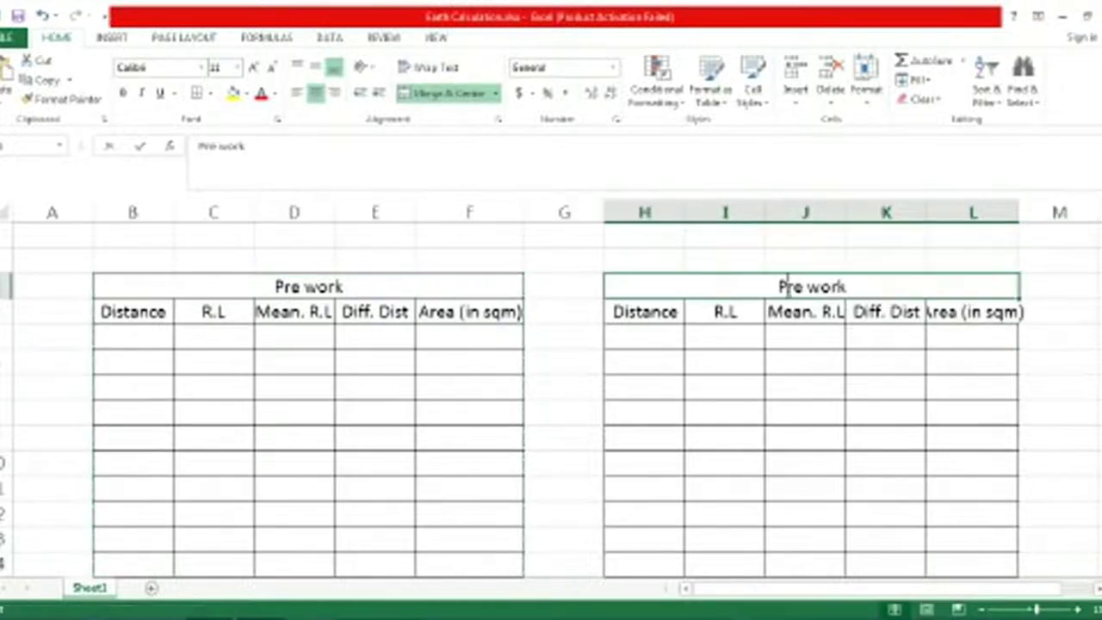
double_click(799, 286)
key("BackSpace")
type("o")
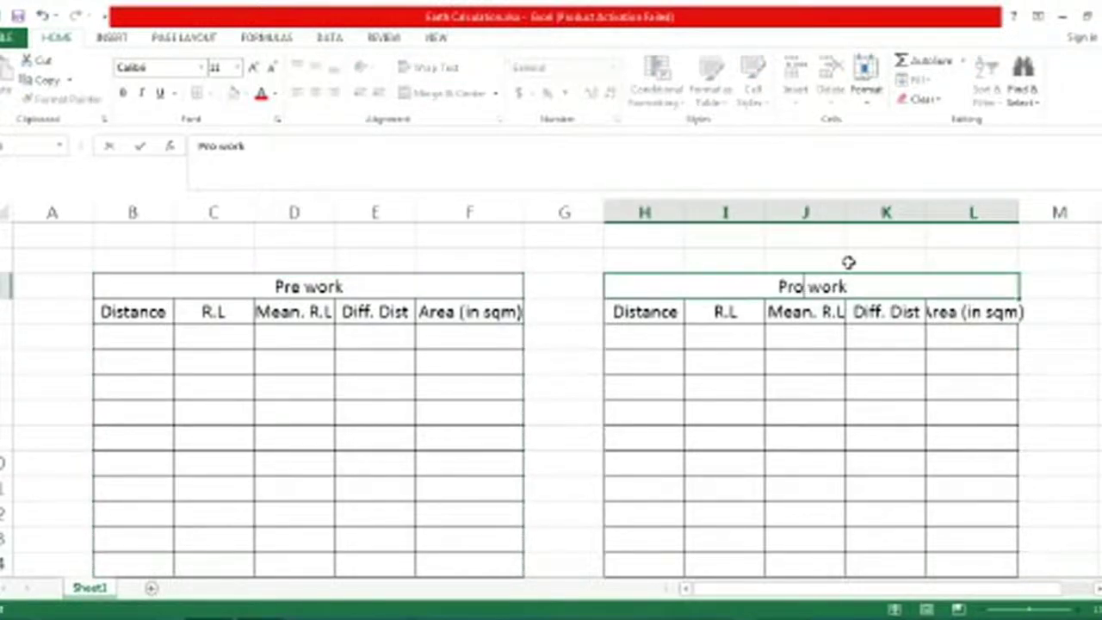
key("BackSpace")
key("BackSpace")
type("ost")
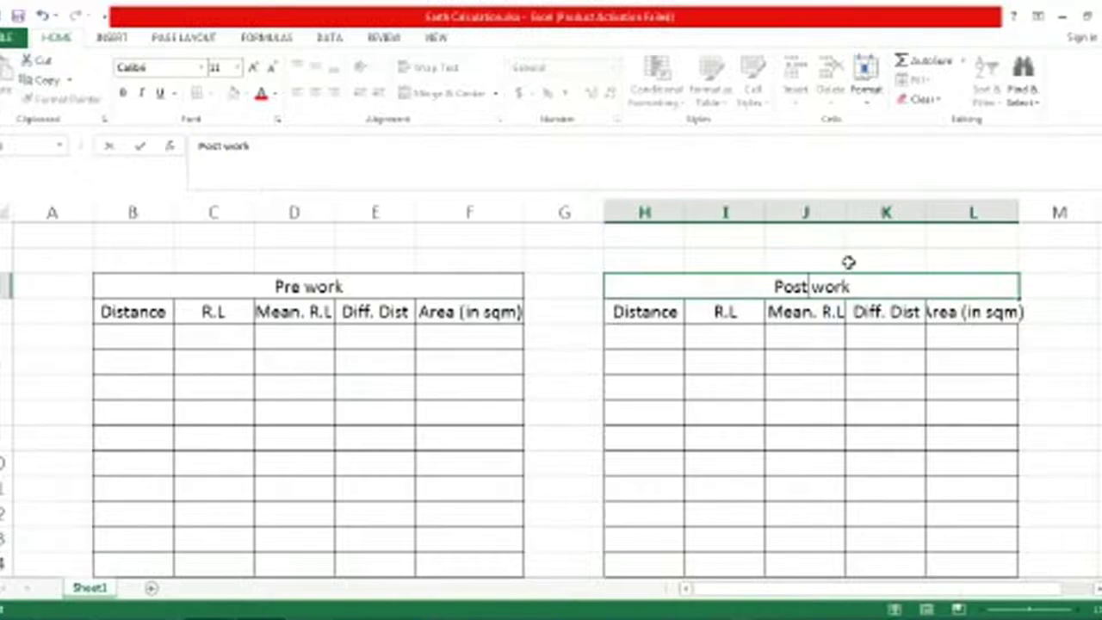
left_click(1091, 332)
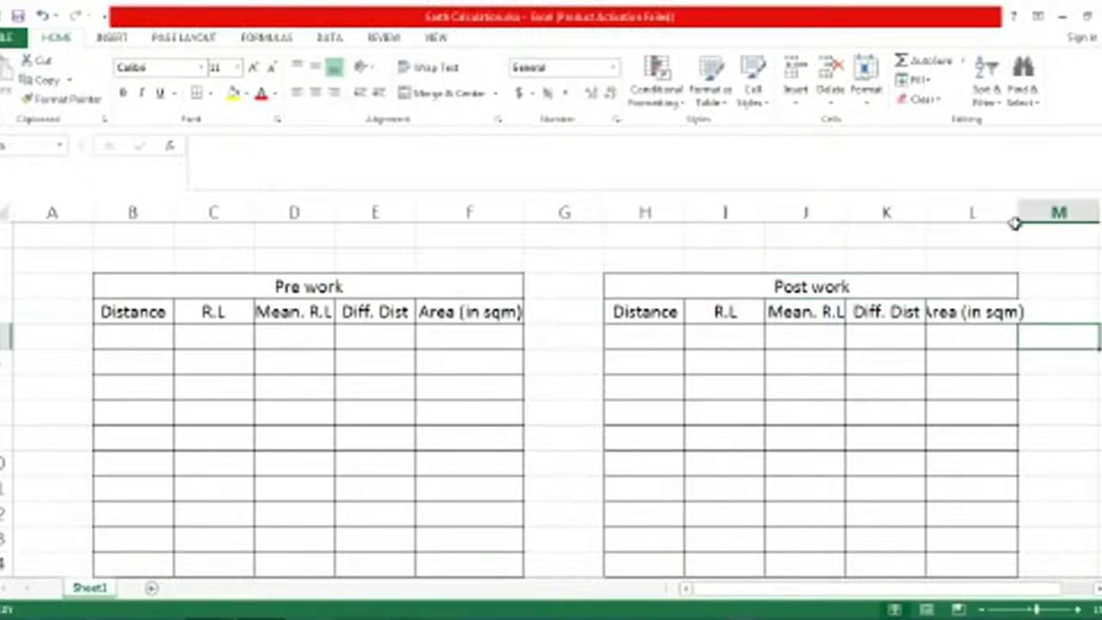
left_click_drag(1018, 212, 1024, 212)
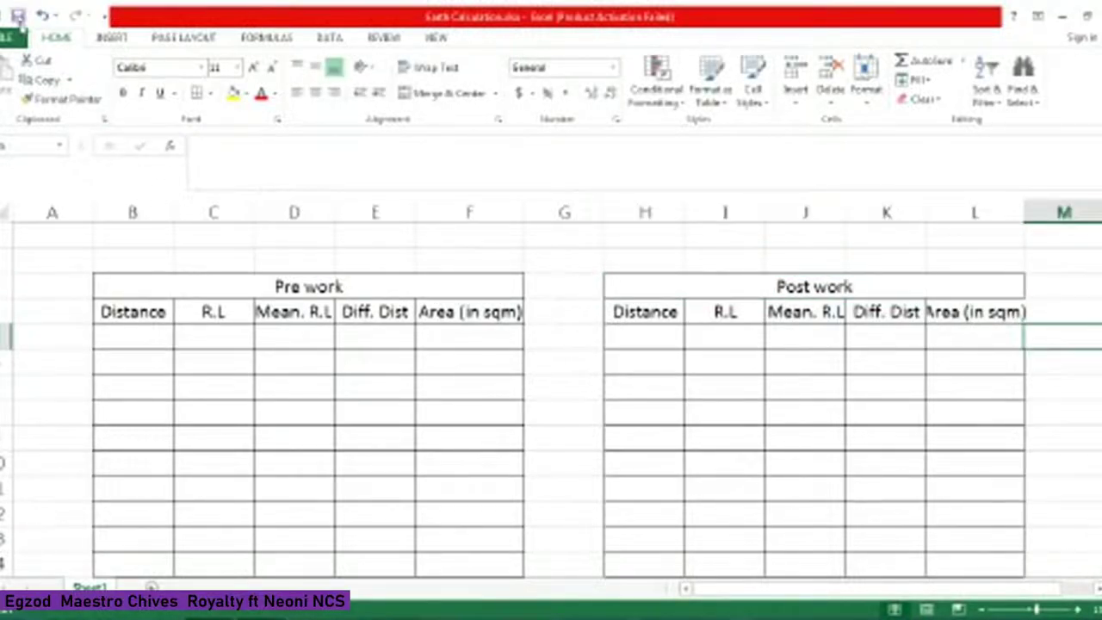
Step: Enter distances 0, 5 and 6 at the top of the Pre work Distance column
left_click(337, 439)
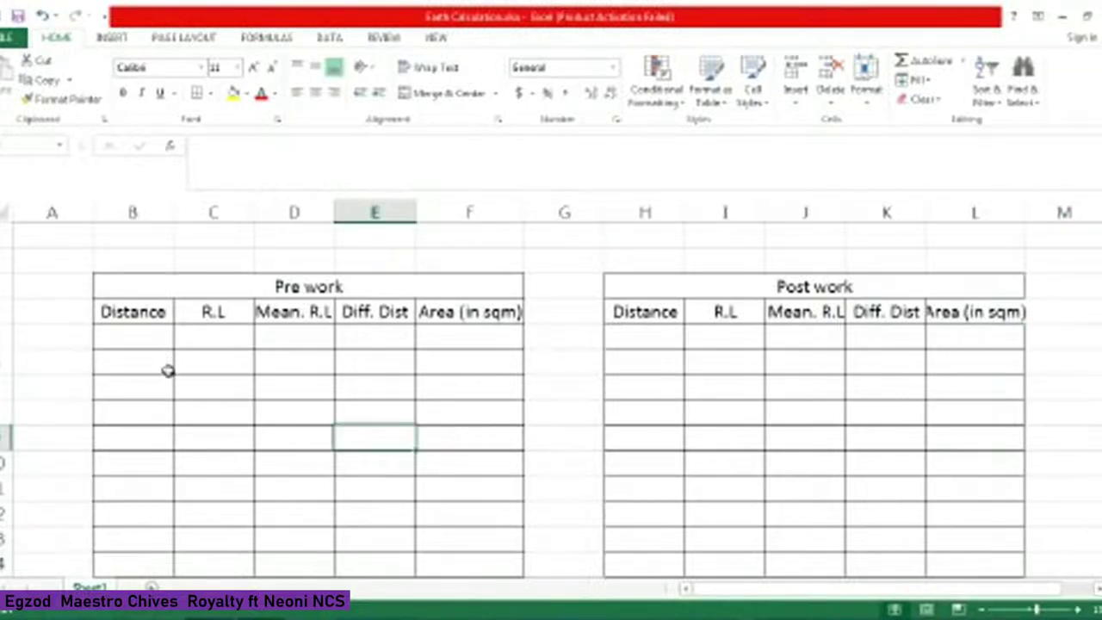
left_click(144, 338)
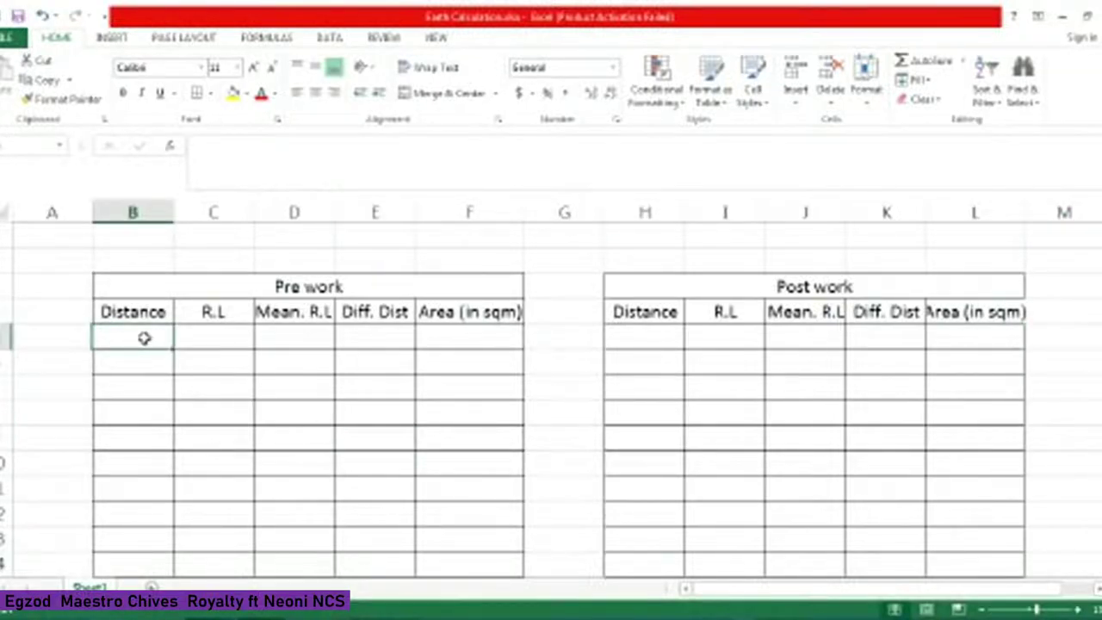
type("003")
key("Return")
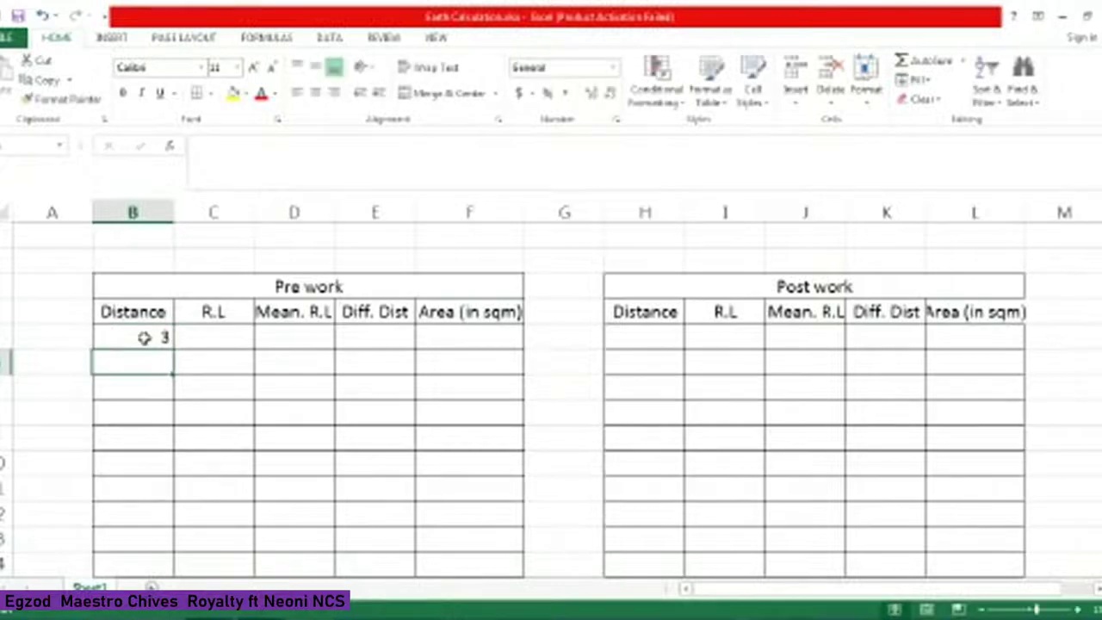
left_click(144, 338)
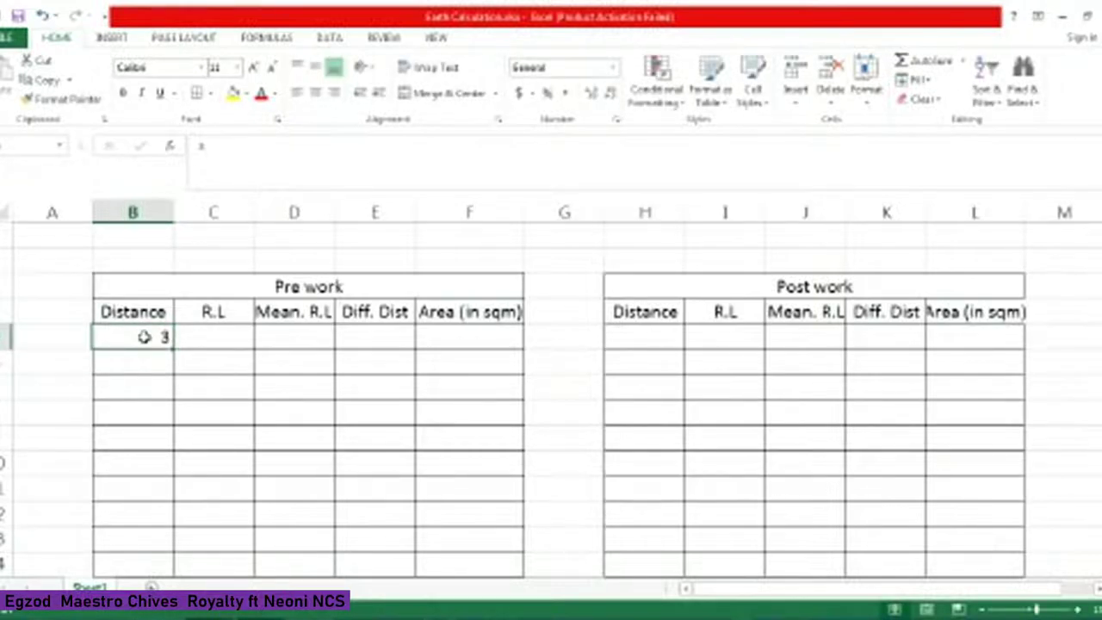
type("00")
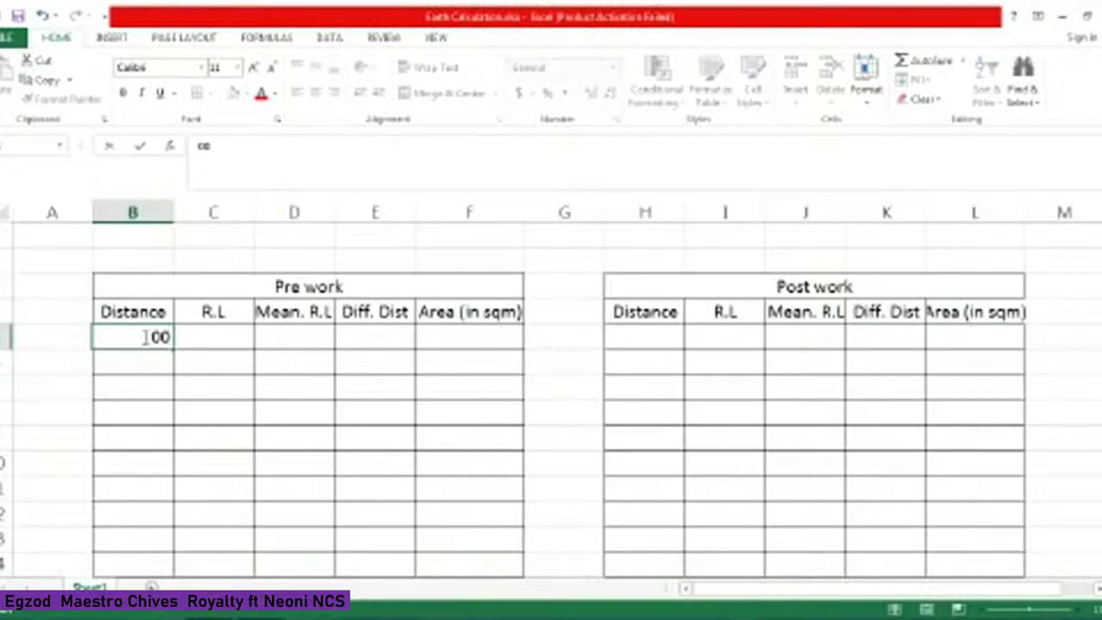
key("Return")
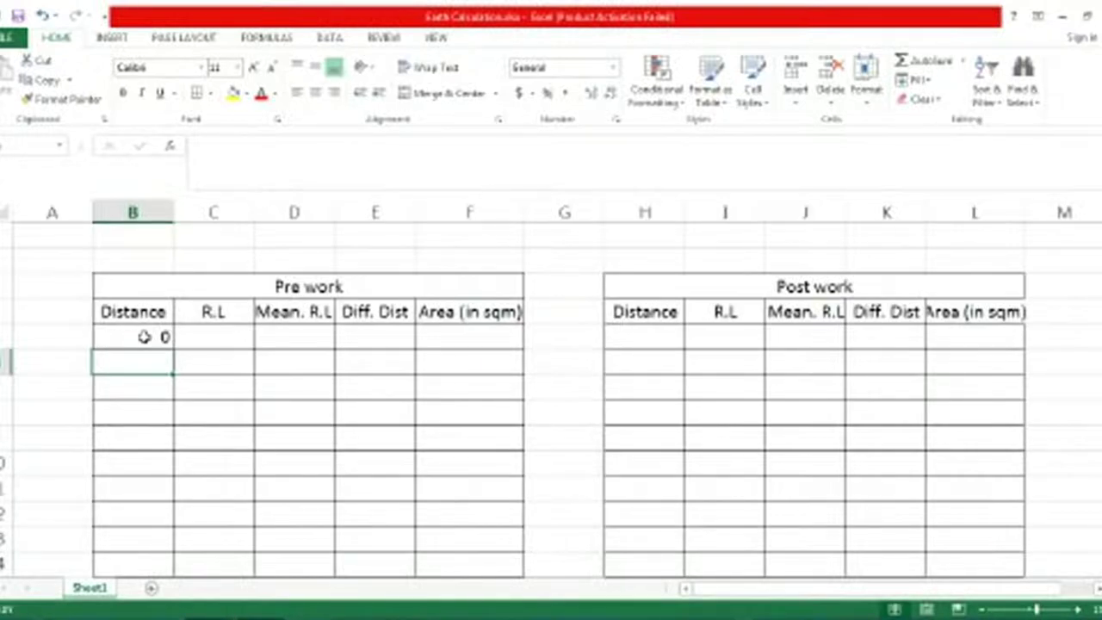
type("5")
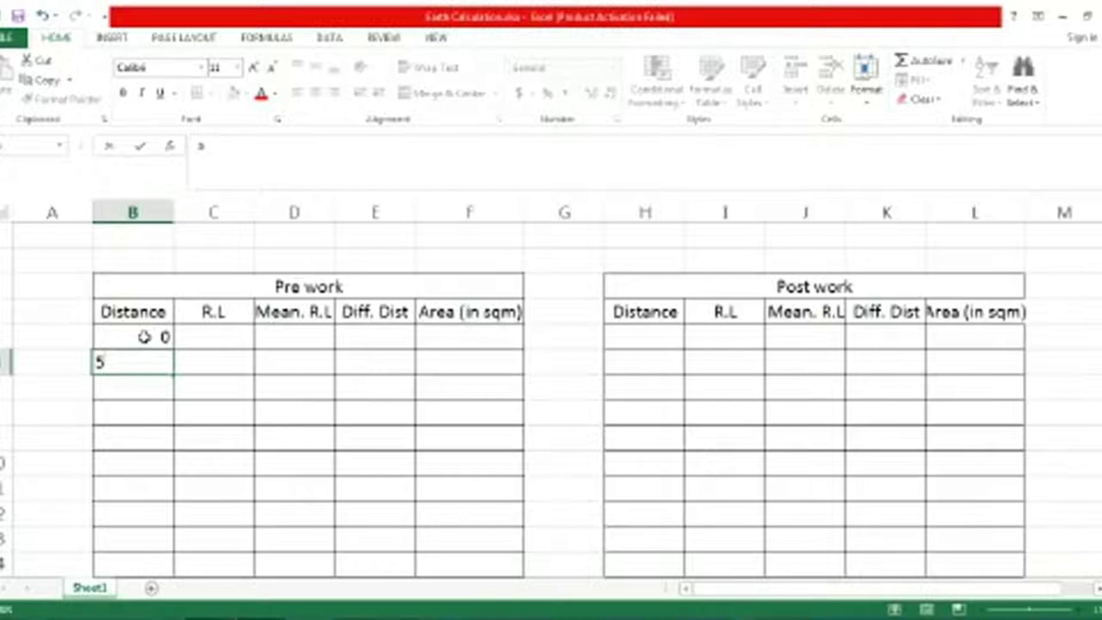
key("Return")
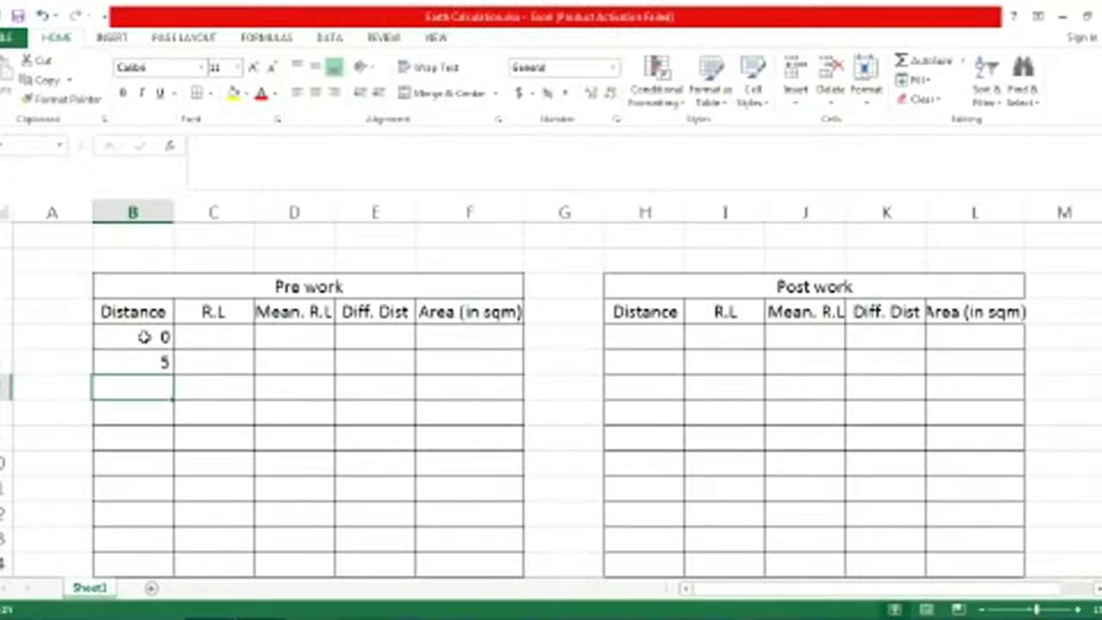
type("6")
key("Return")
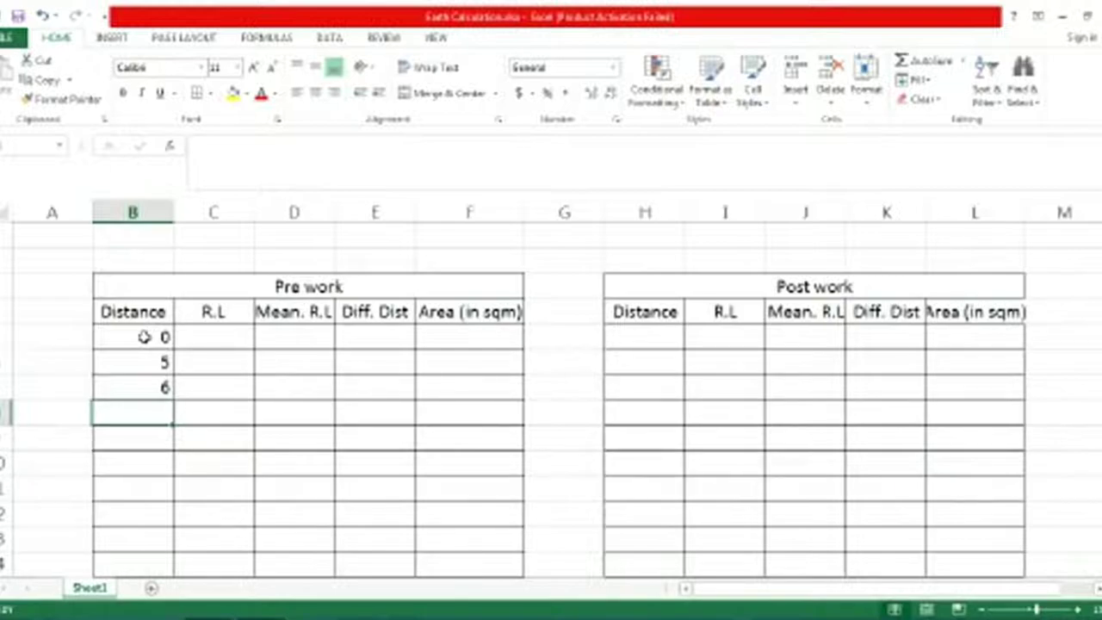
Step: Enter distances 17, 19 and 21, correcting the mistyped 19+++ to 19
type("1")
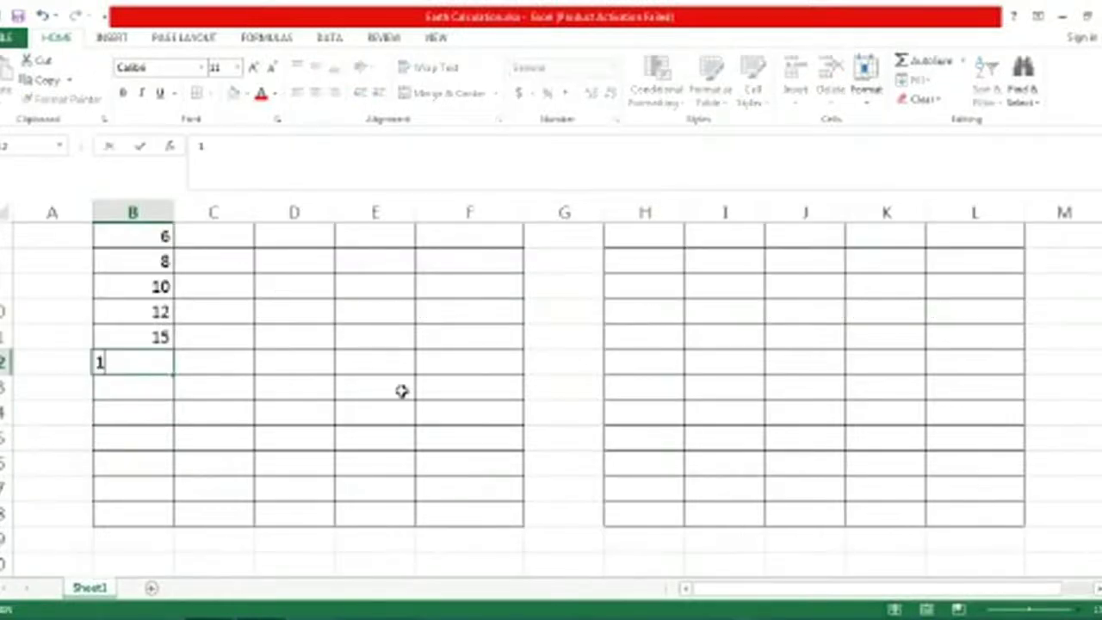
type("7")
key("Return")
type("1")
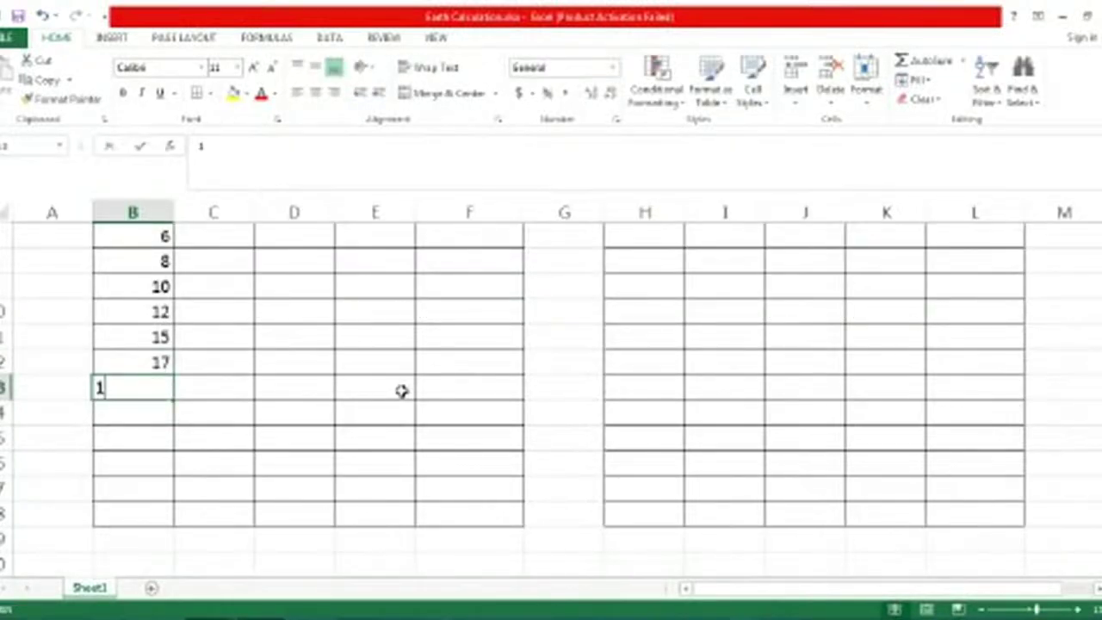
type("9+++")
key("Return")
type("21")
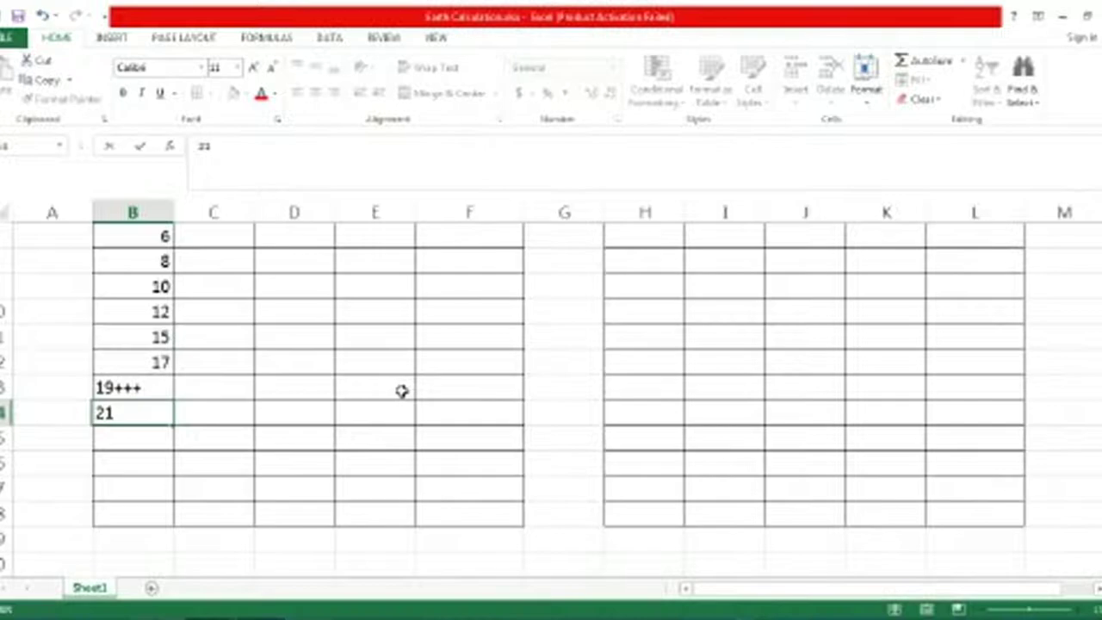
left_click(160, 387)
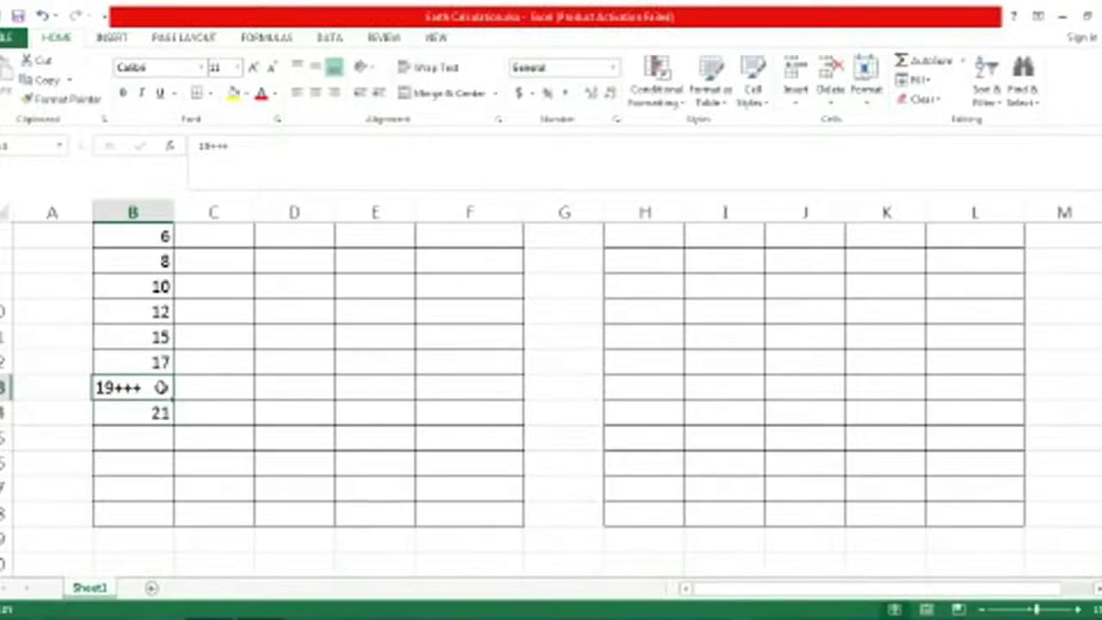
type("19+")
key("Return")
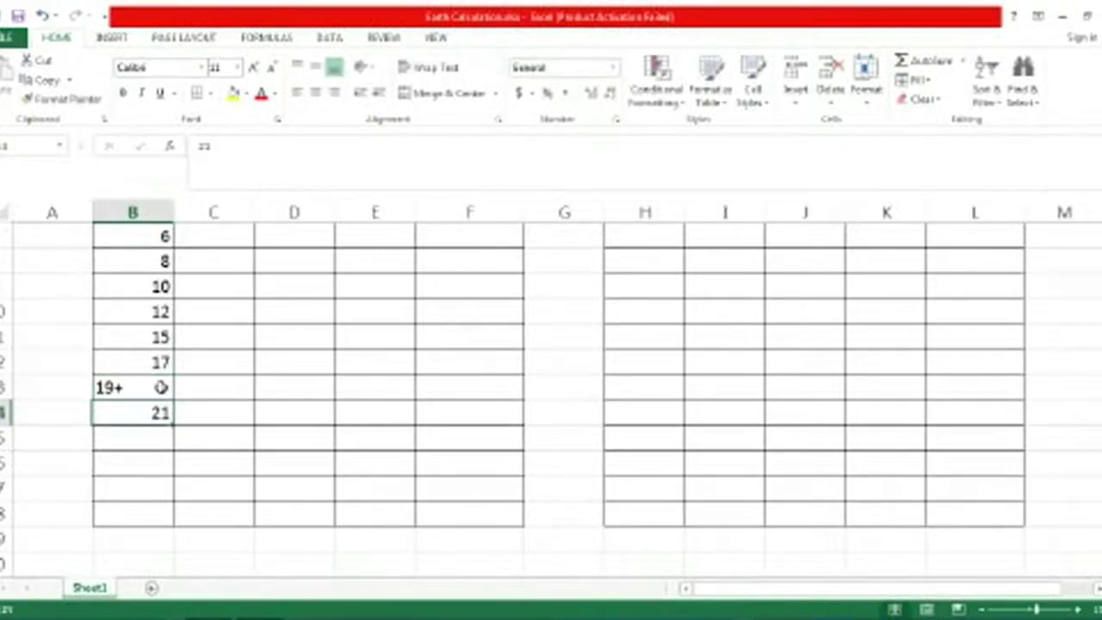
left_click(160, 387)
left_click_drag(160, 387, 150, 386)
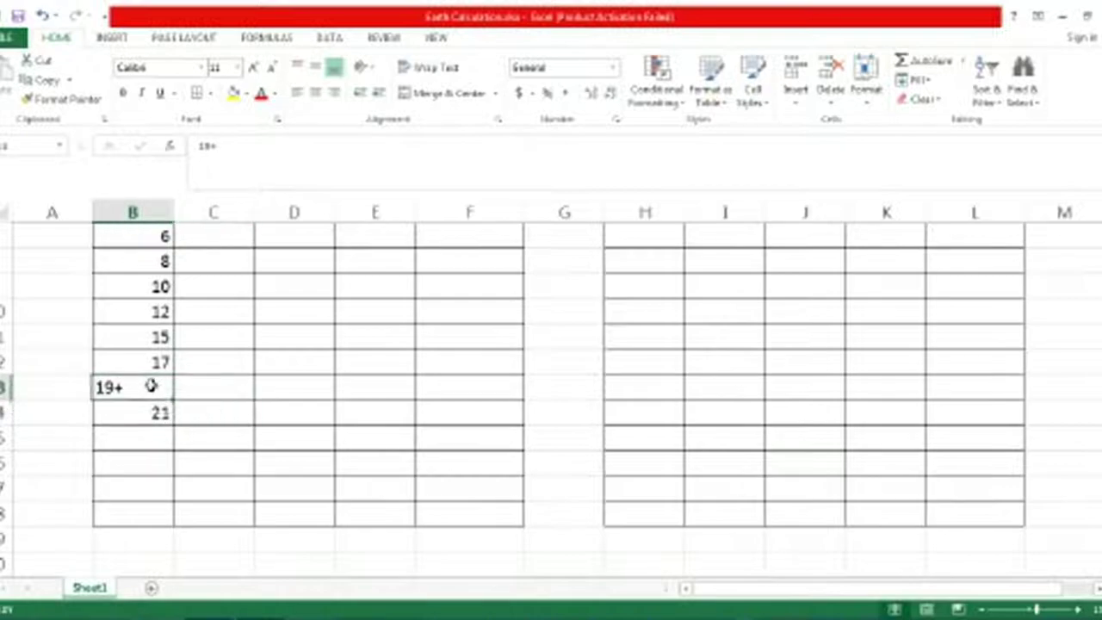
double_click(151, 385)
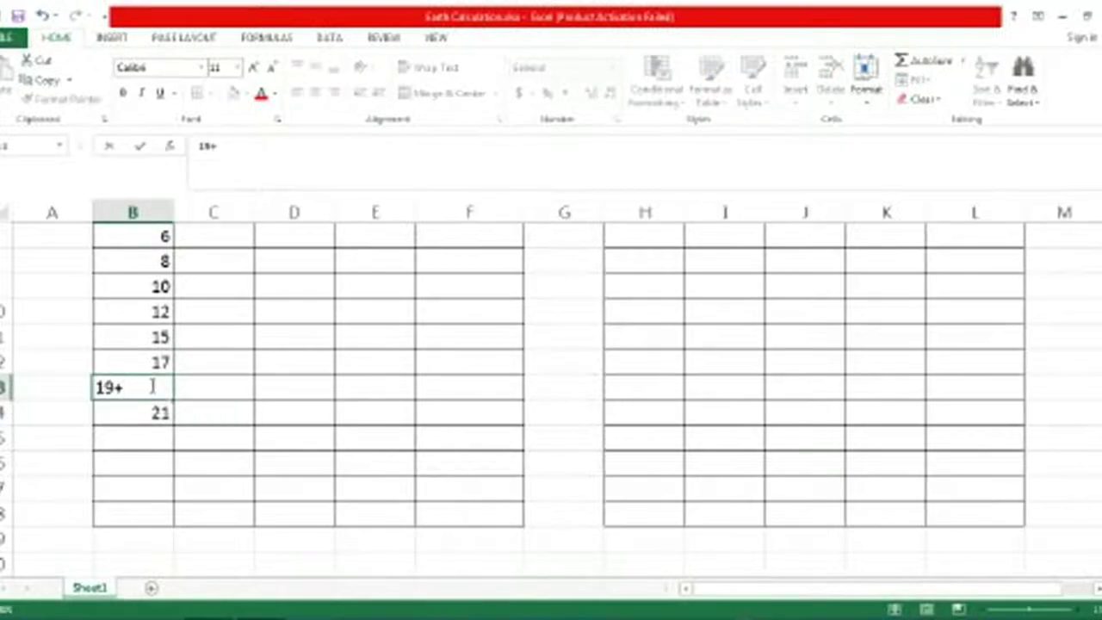
key("BackSpace")
type("9")
key("BackSpace")
key("Return")
key("Return")
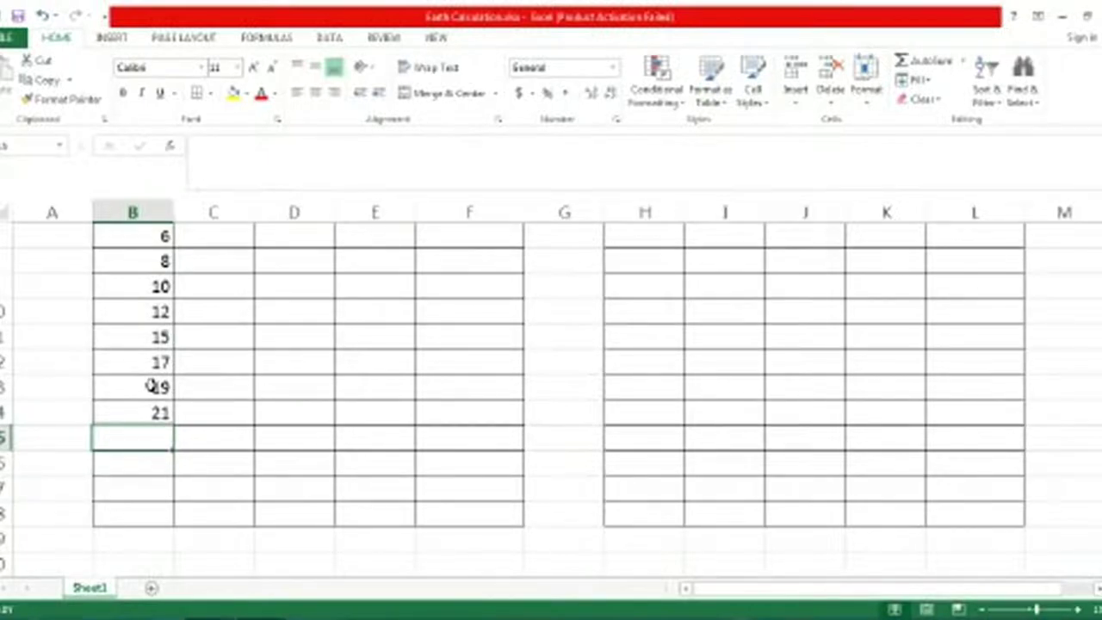
Step: Enter the remaining distances 23, 25, 27 and 30
type("23")
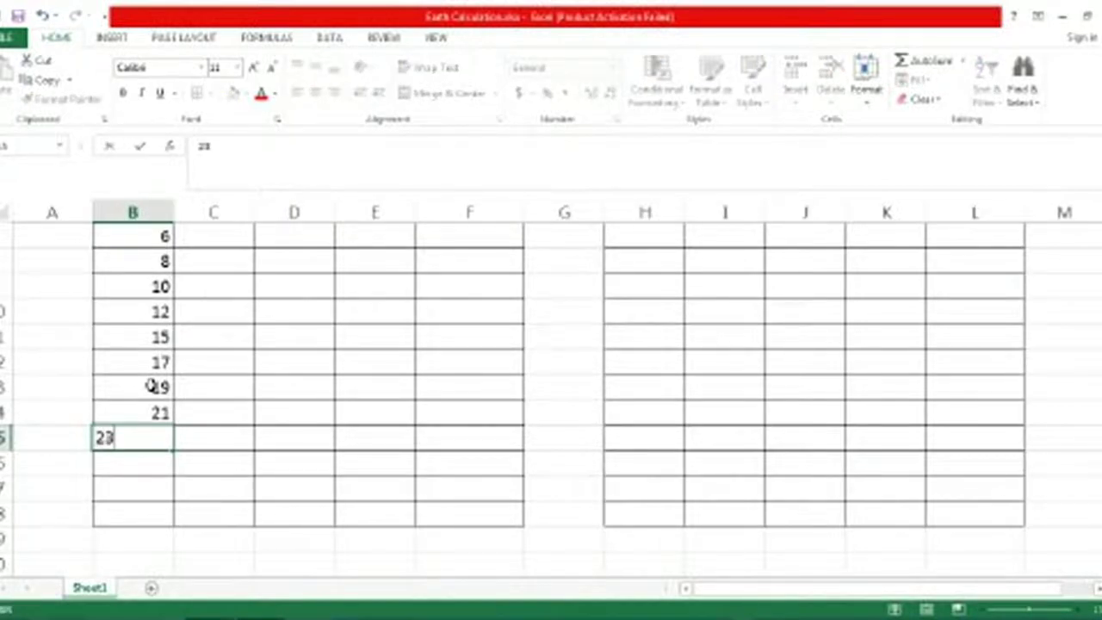
key("Return")
type("25")
key("Return")
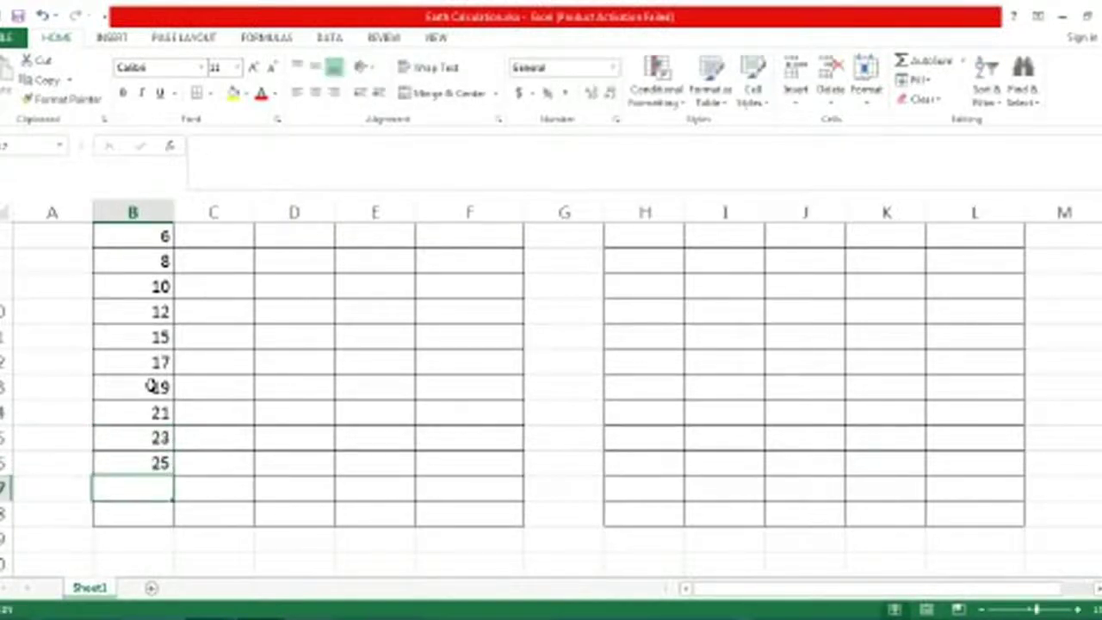
type("27")
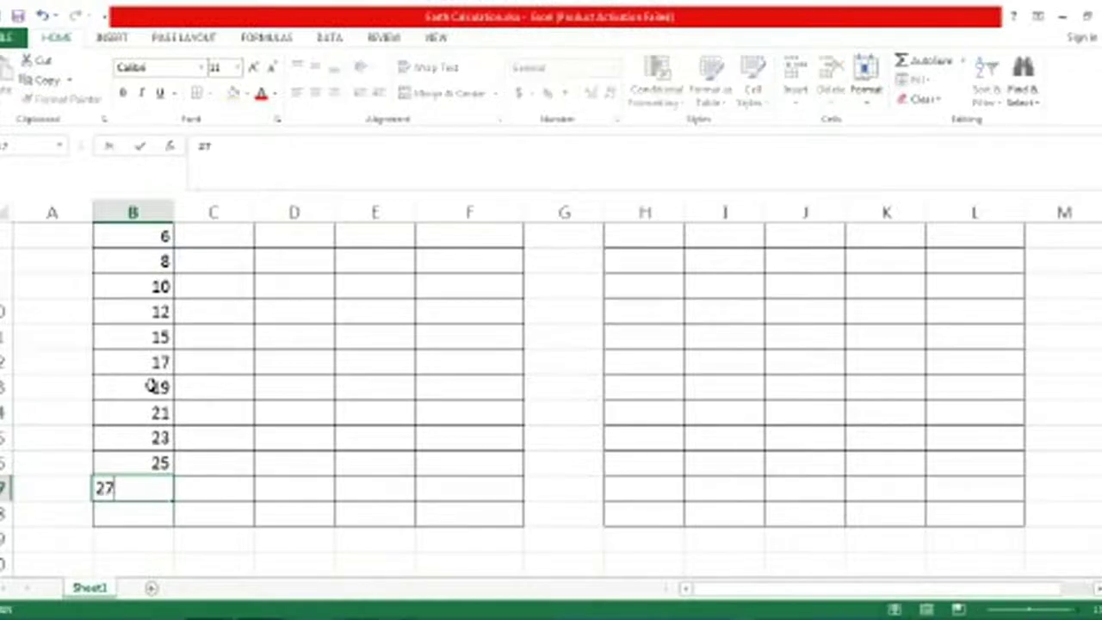
key("Return")
type("30")
key("Return")
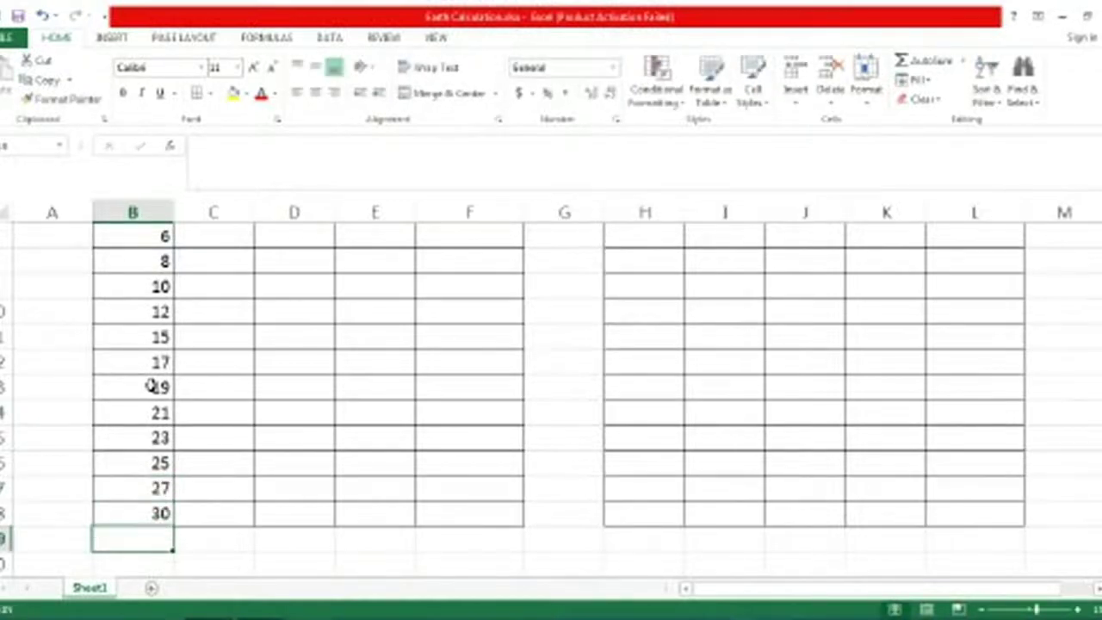
Step: Enter 29.238 in the R.L cell for distance 15, editing the mistyped 29+. in place
scroll(151, 387, "up", 2)
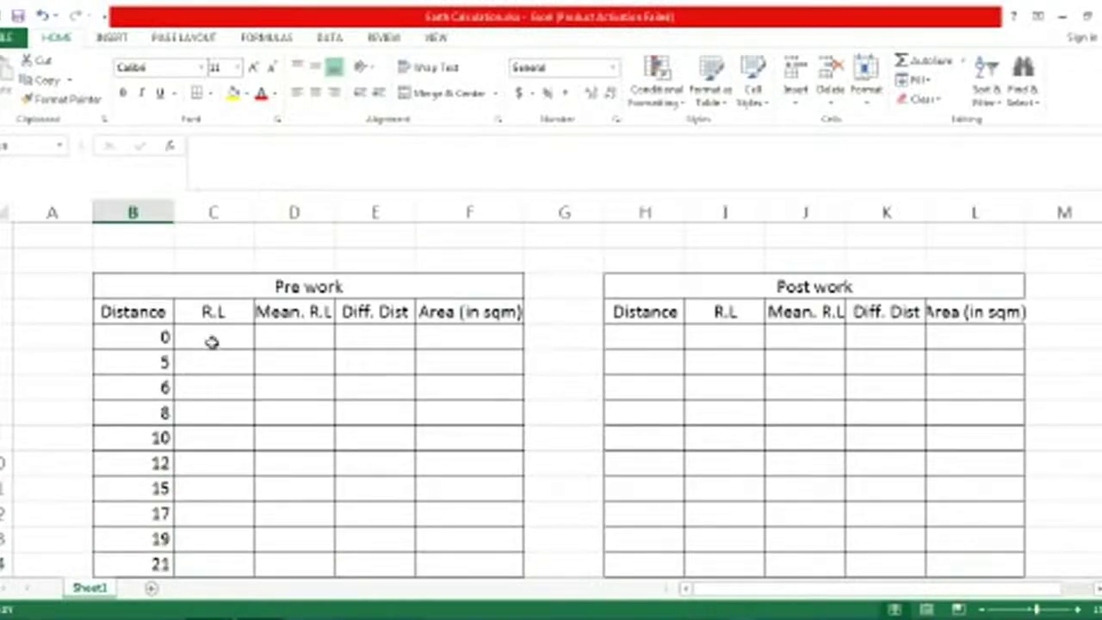
scroll(229, 504, "down", 2)
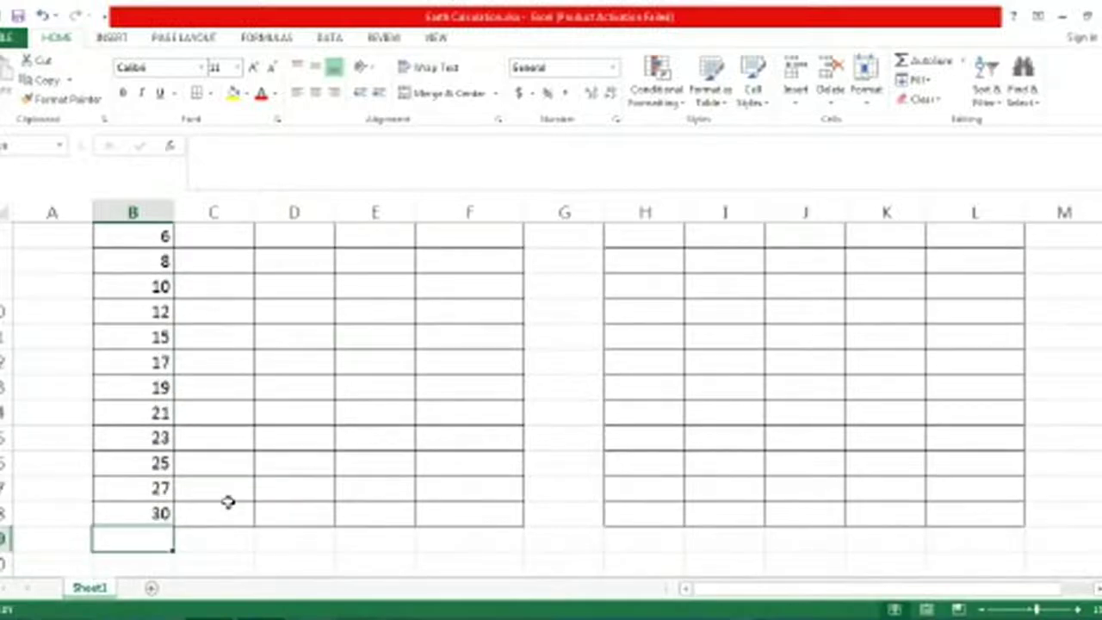
left_click(213, 334)
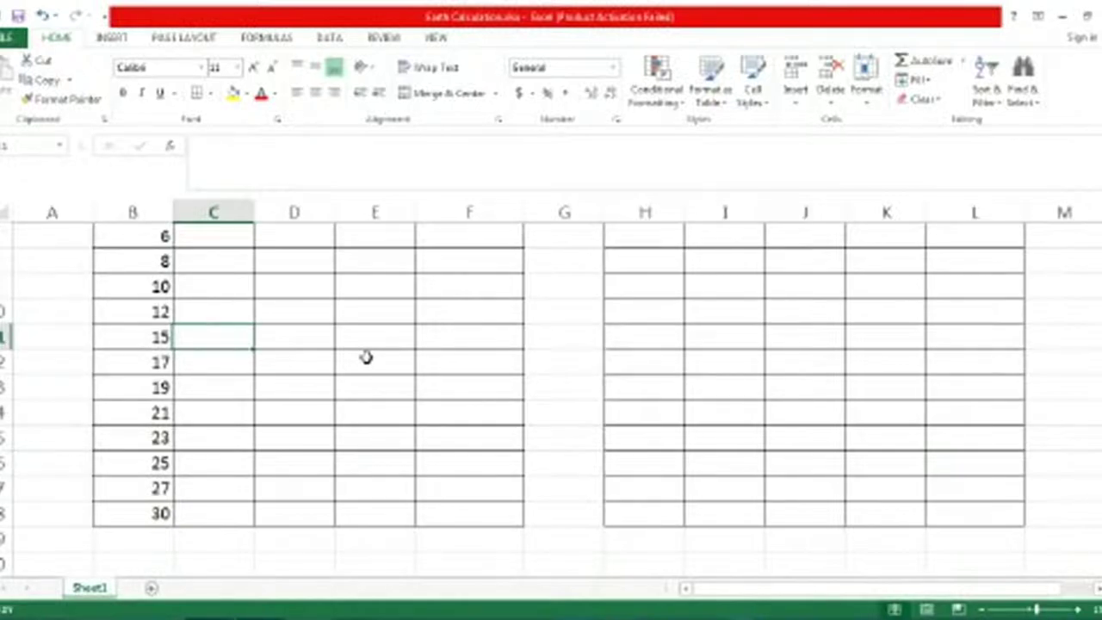
type("2")
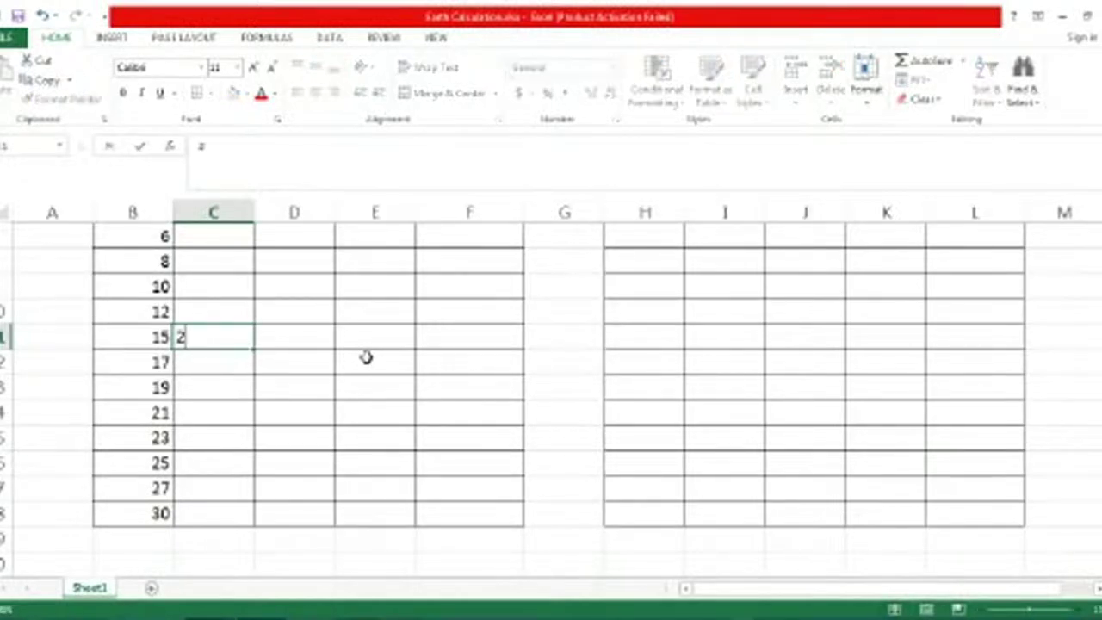
type("9+.")
key("Up")
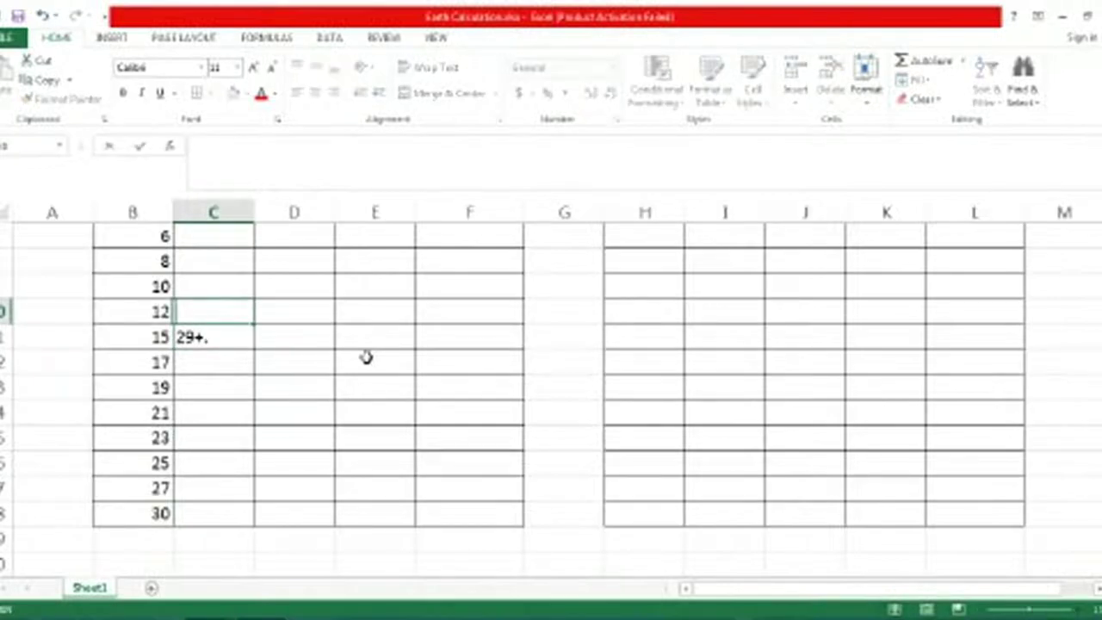
left_click(366, 358)
left_click(223, 336)
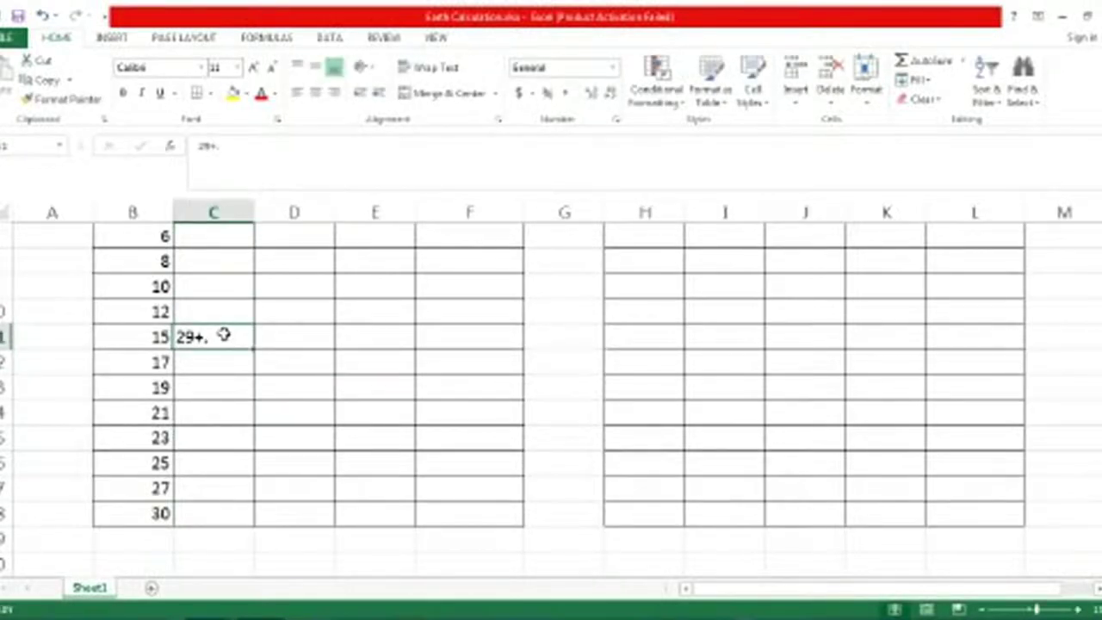
double_click(223, 335)
key("BackSpace")
key("BackSpace")
type(".")
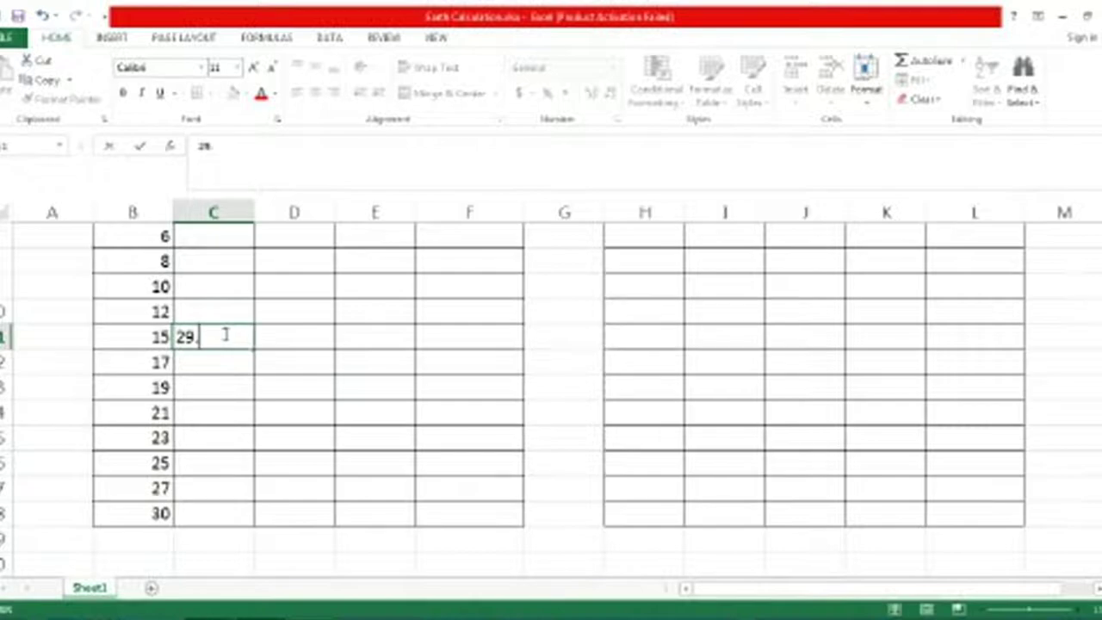
type("2")
type("38")
Step: Commit 29.238 and copy it into the R.L cells for distances 17 and 12
key("Return")
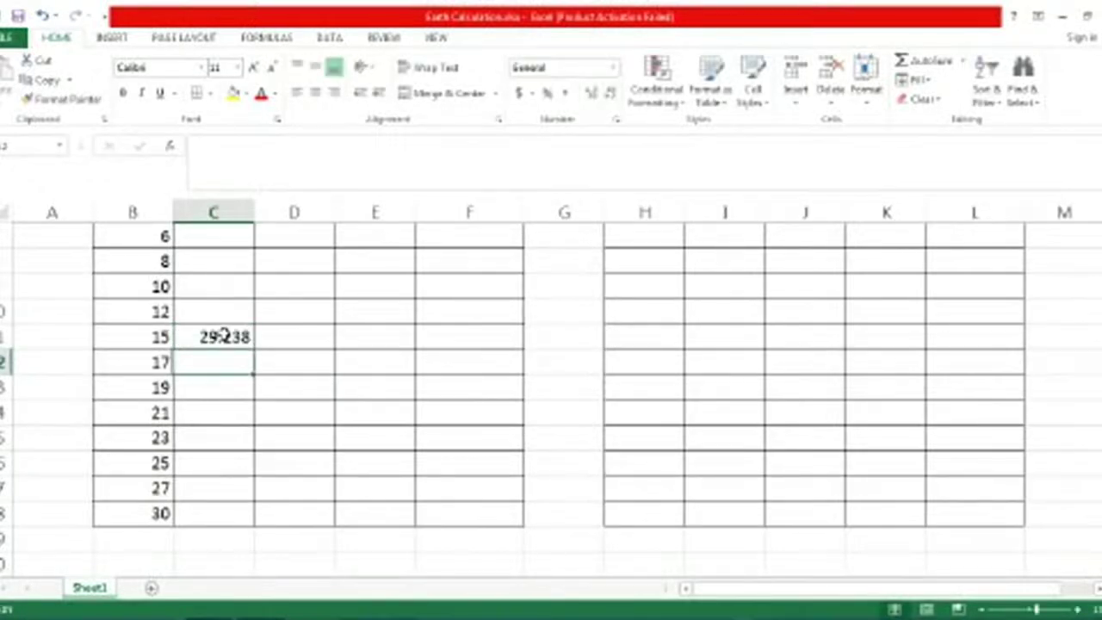
left_click(223, 336)
key("ctrl+c")
left_click(216, 360)
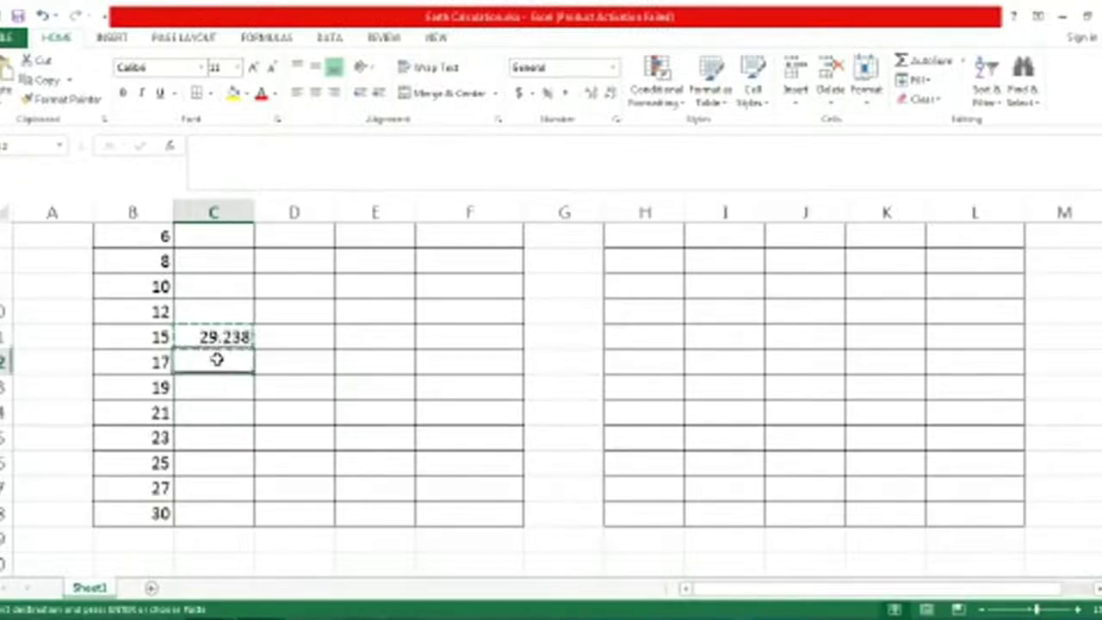
key("ctrl+v")
left_click(219, 311)
key("ctrl+v")
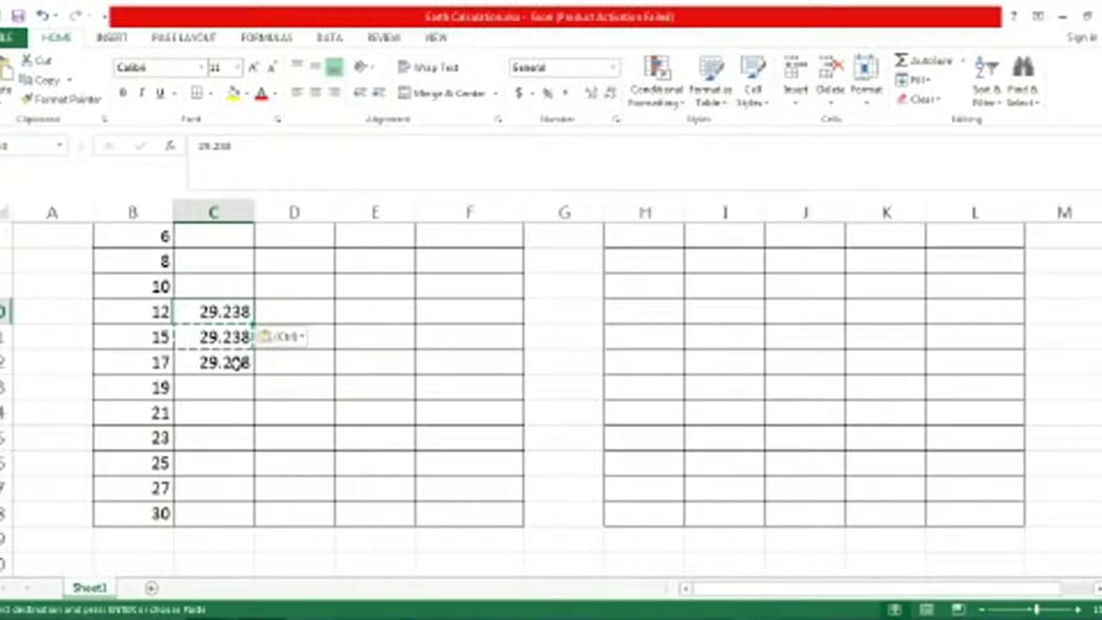
Step: Enter R.L values 28.367, 27.589 and 25.75 starting at distance 19
left_click(229, 384)
type("28")
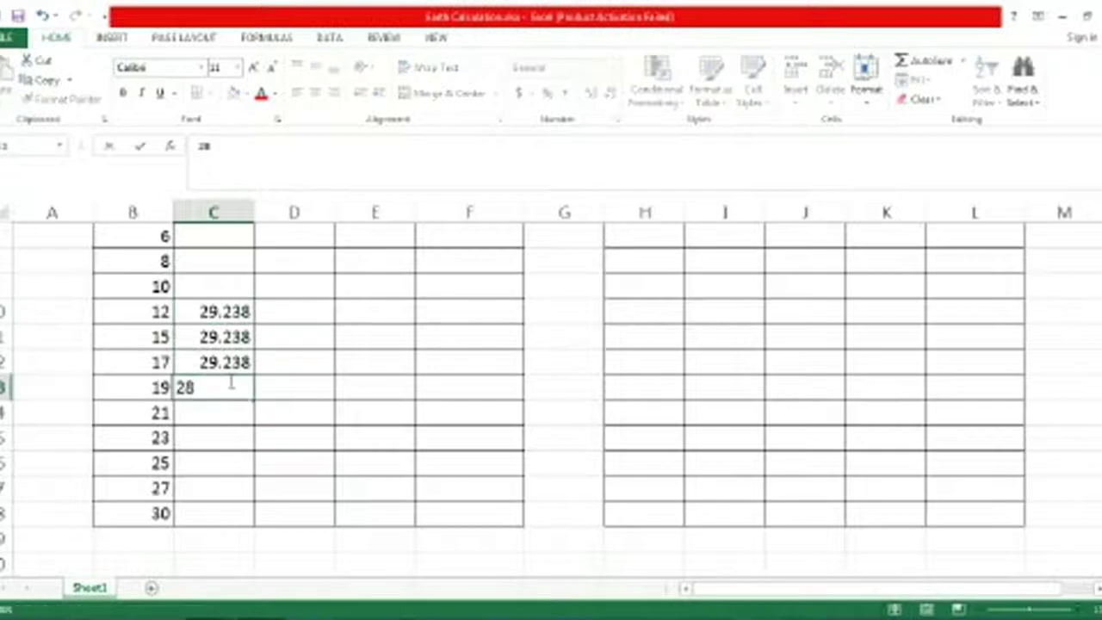
type(".3")
type("67")
key("Return")
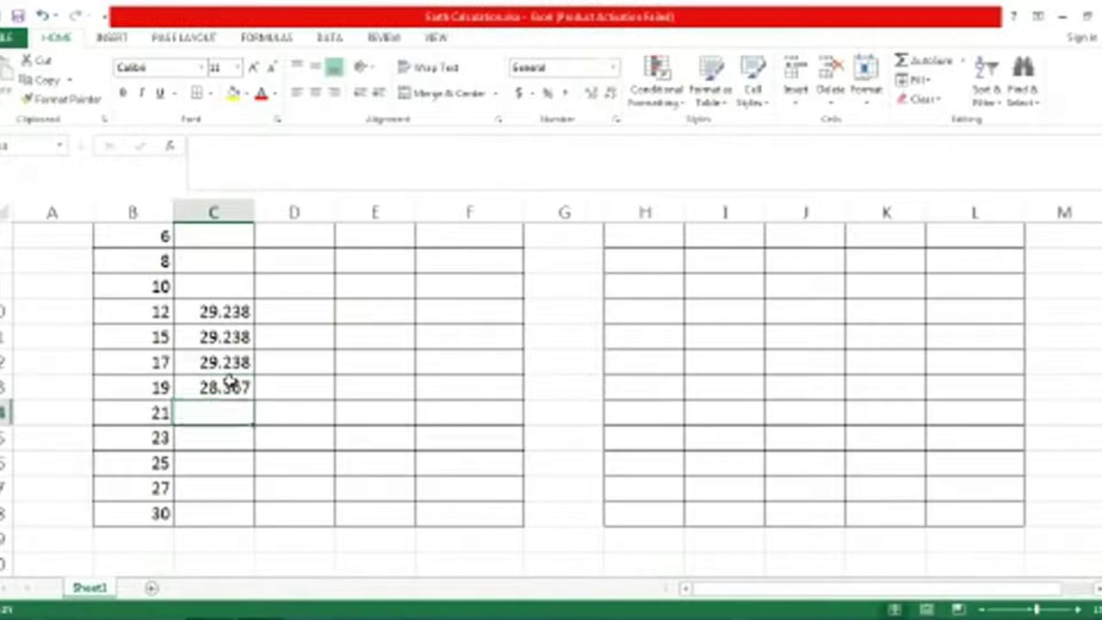
type("27.5")
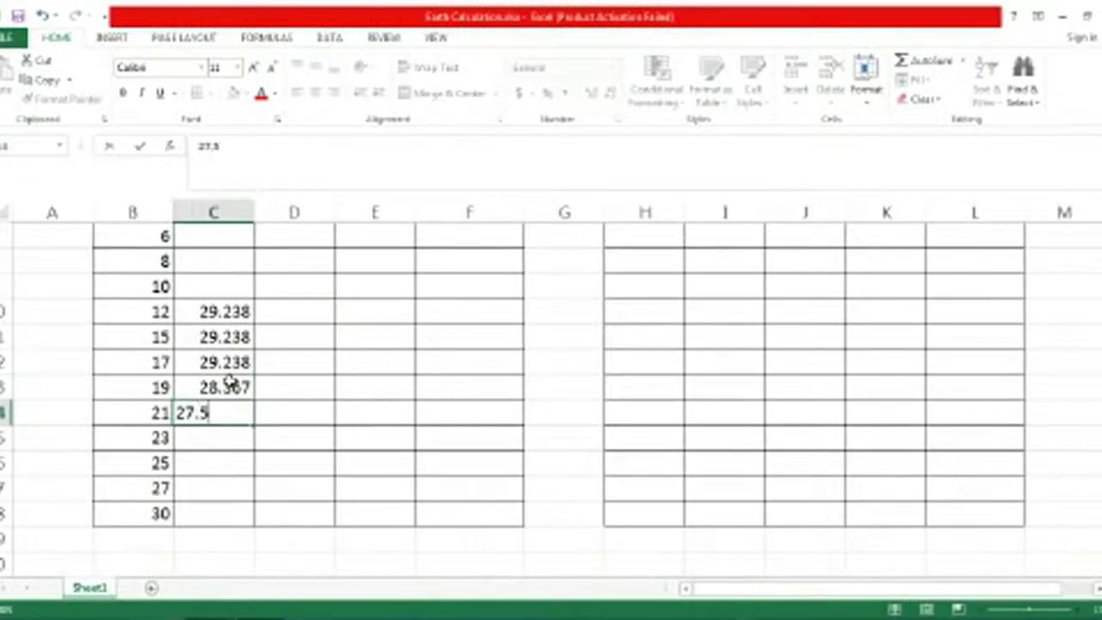
type("89")
key("Return")
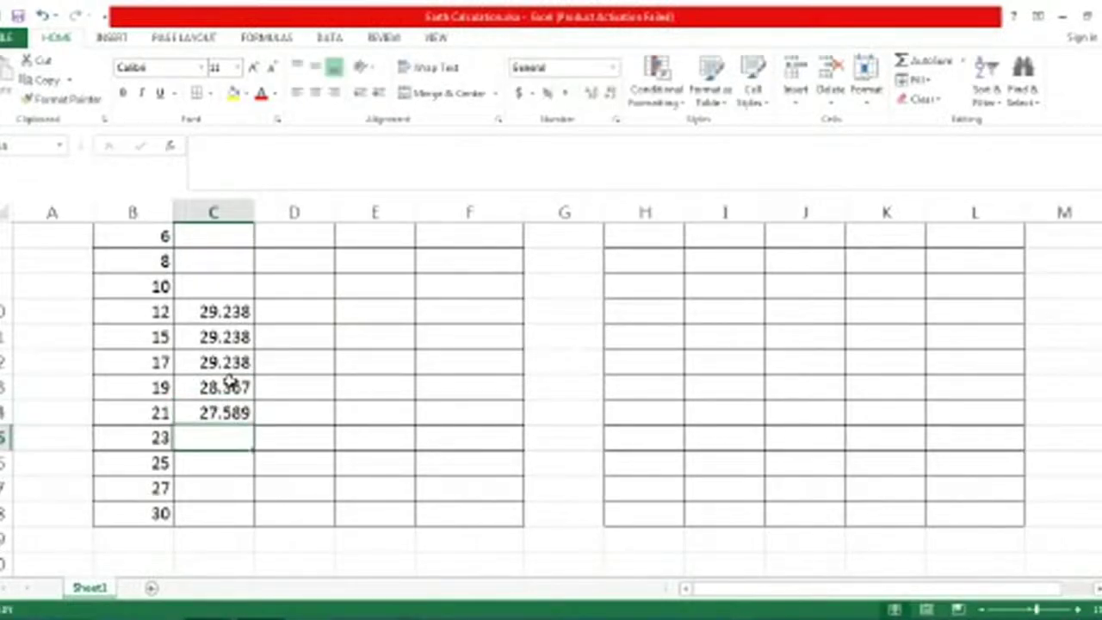
type("25")
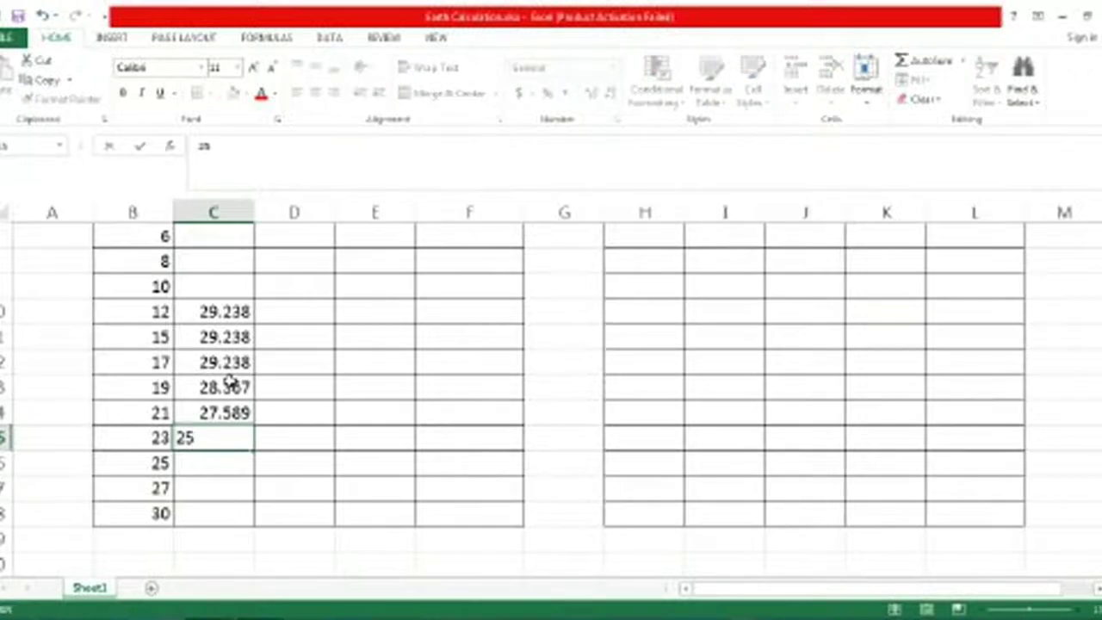
type(".75")
key("Return")
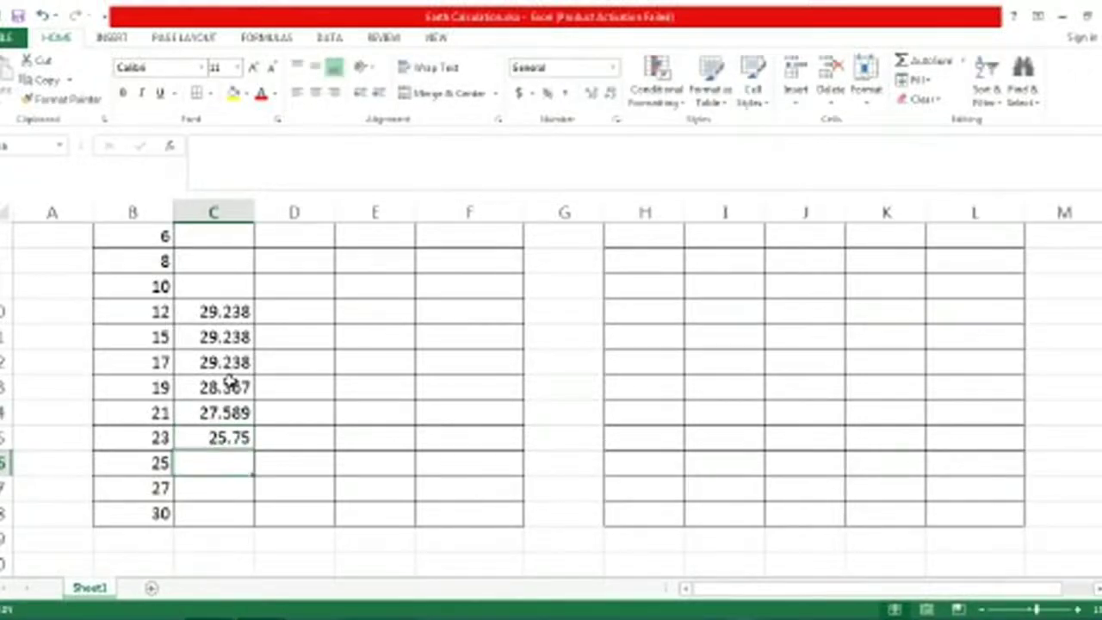
left_click(217, 437)
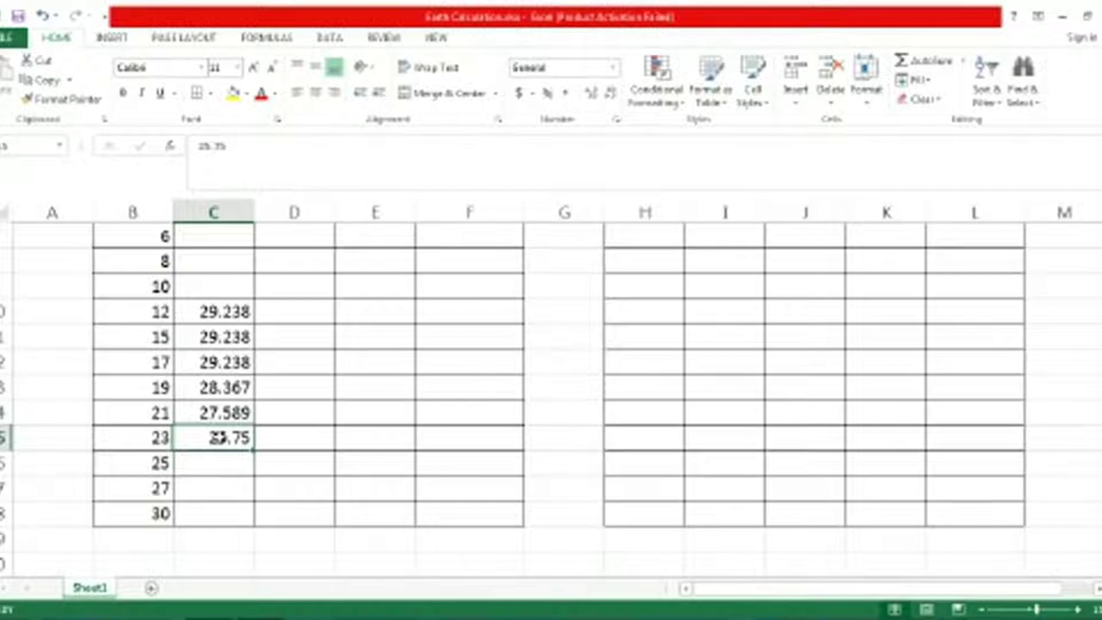
Step: Enter R.L values 24.677, 24.325 and 24.319 from distance 25 onward
left_click(217, 466)
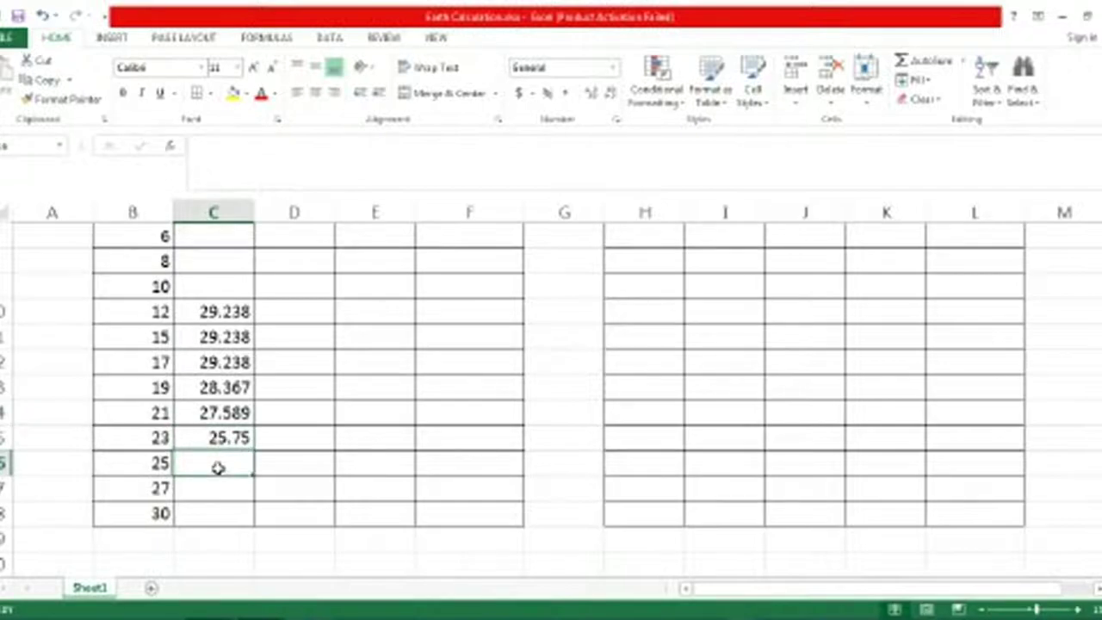
type("24.67")
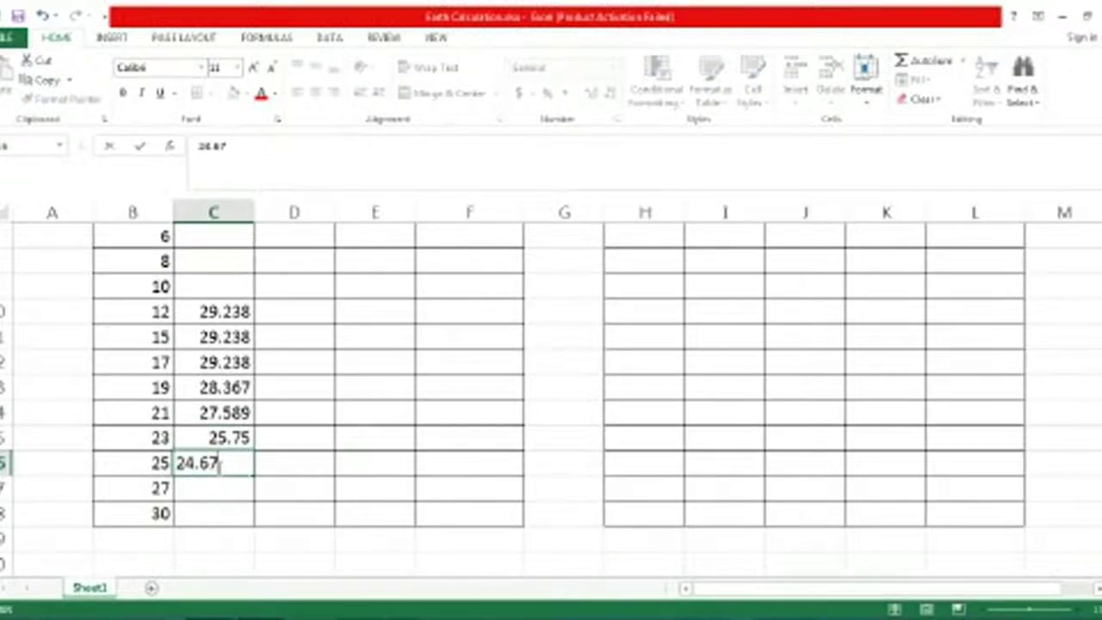
type("7")
key("Return")
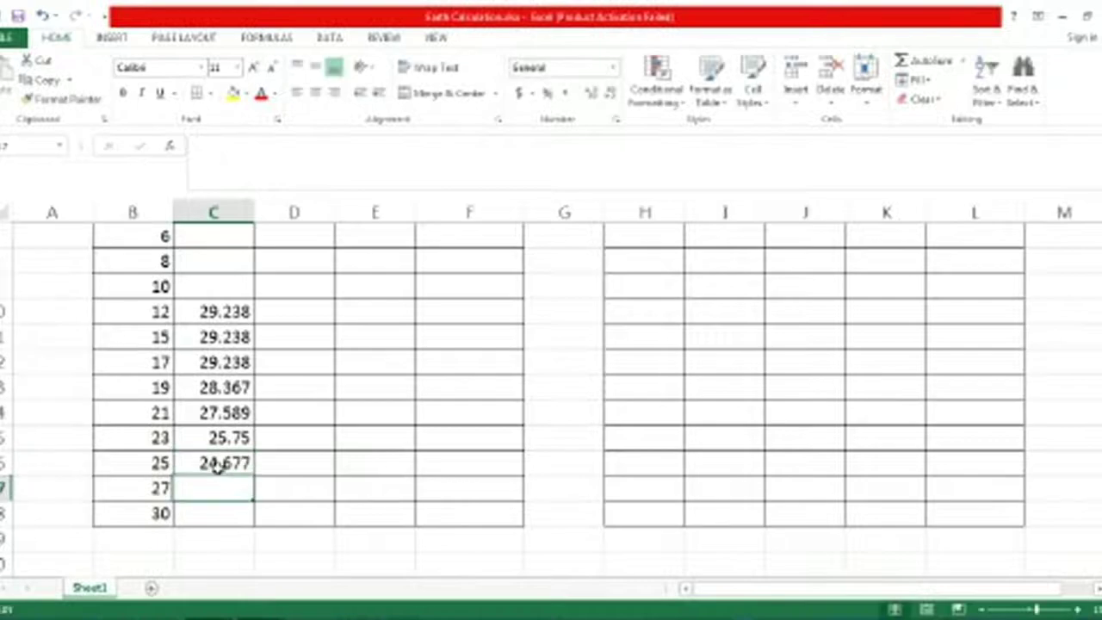
type("23")
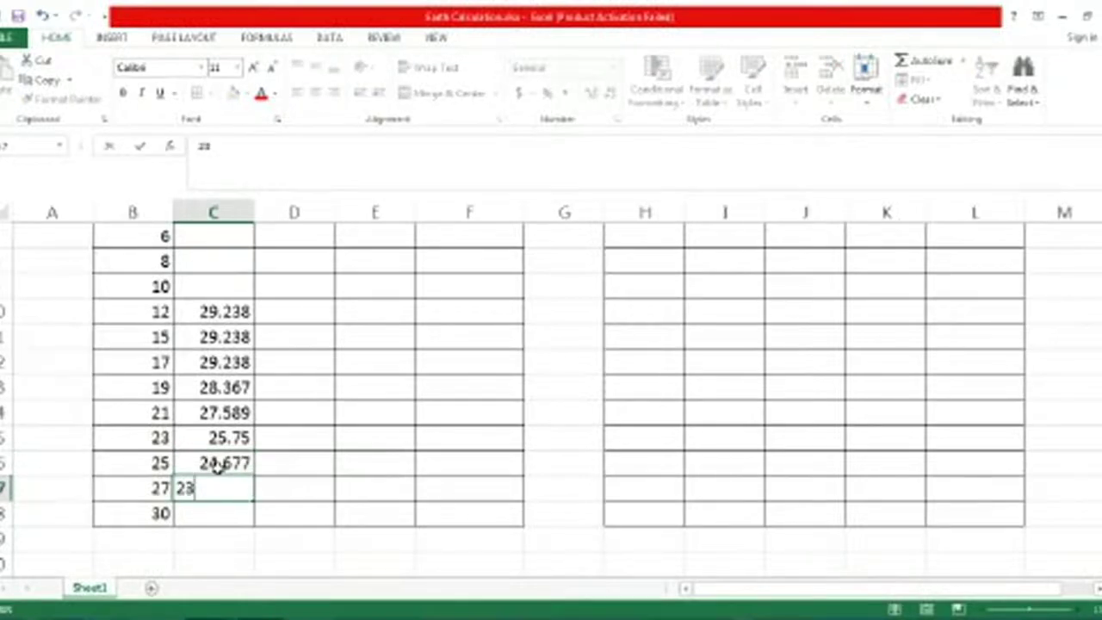
key("BackSpace")
type("4")
type(".325")
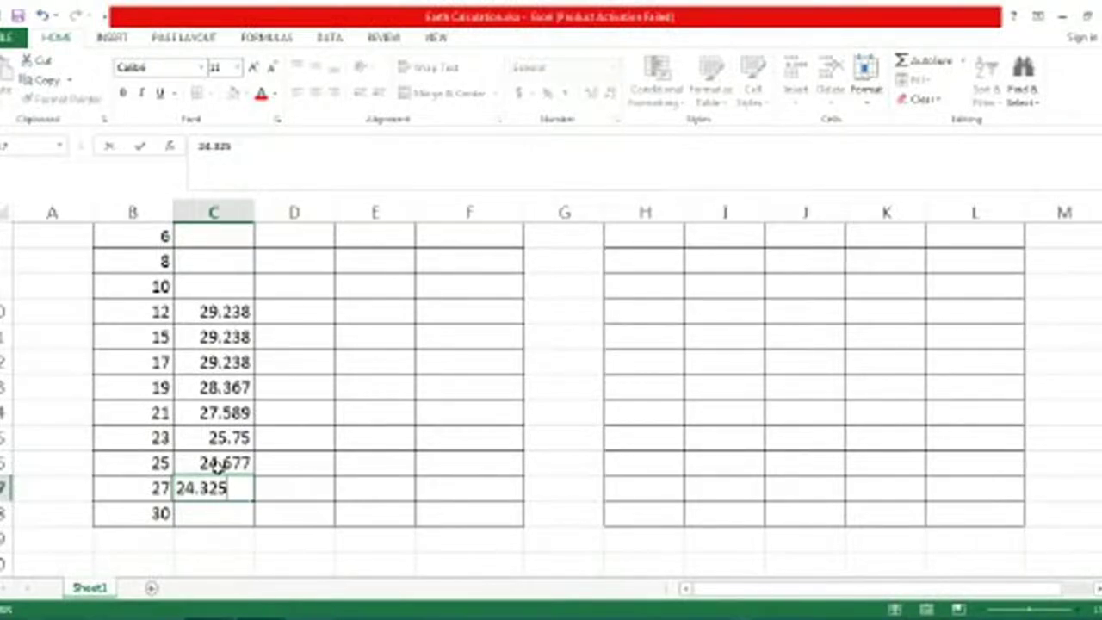
key("Return")
type("24")
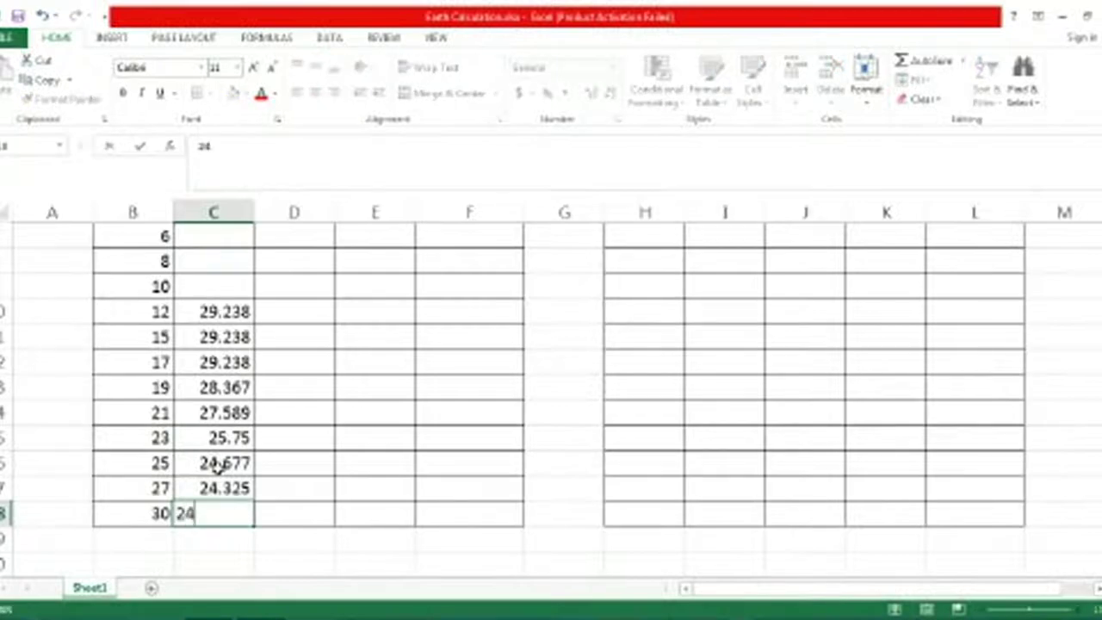
type(".319")
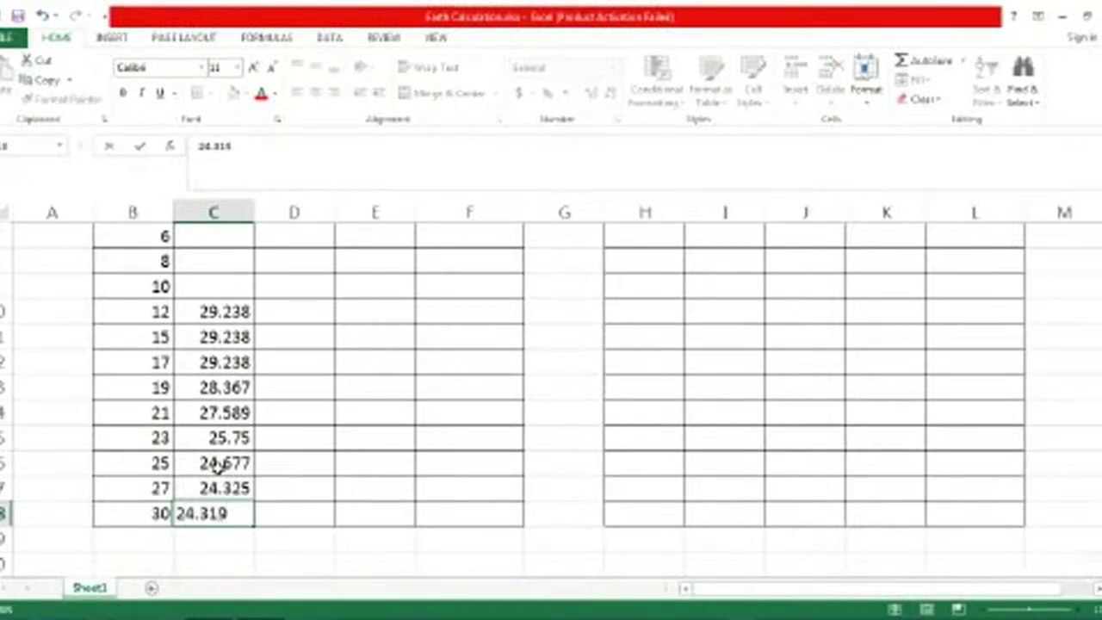
key("Return")
Step: Enter Pre work R.L values 24.567 and 25.214 for distances 0 and 5
scroll(217, 465, "up", 2)
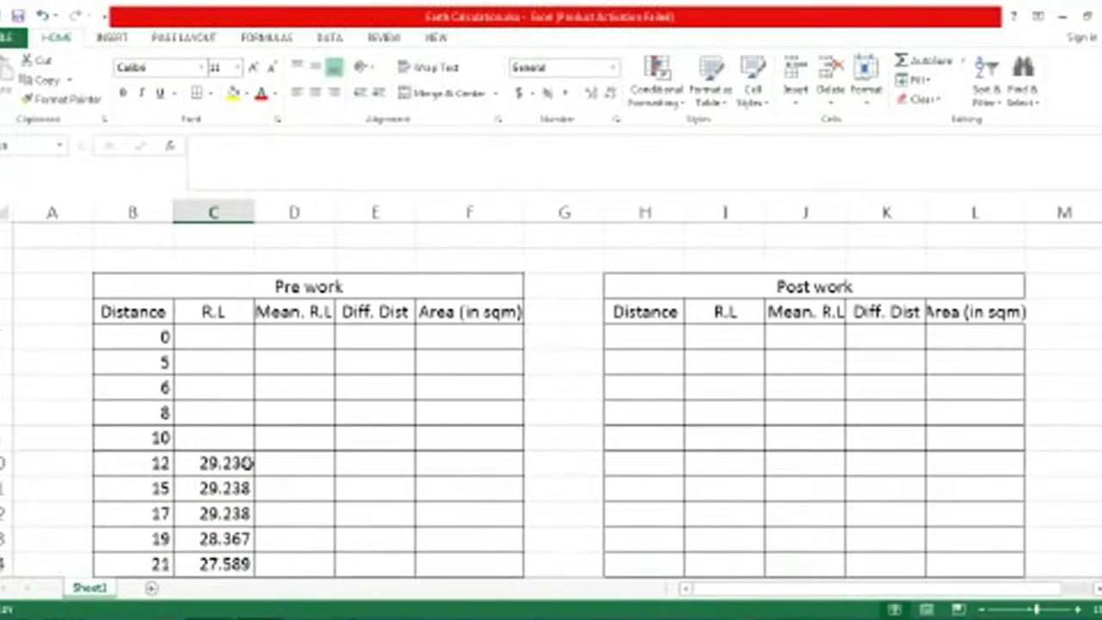
scroll(233, 465, "down", 1)
scroll(243, 465, "down", 1)
scroll(220, 482, "up", 2)
left_click(213, 343)
type("24")
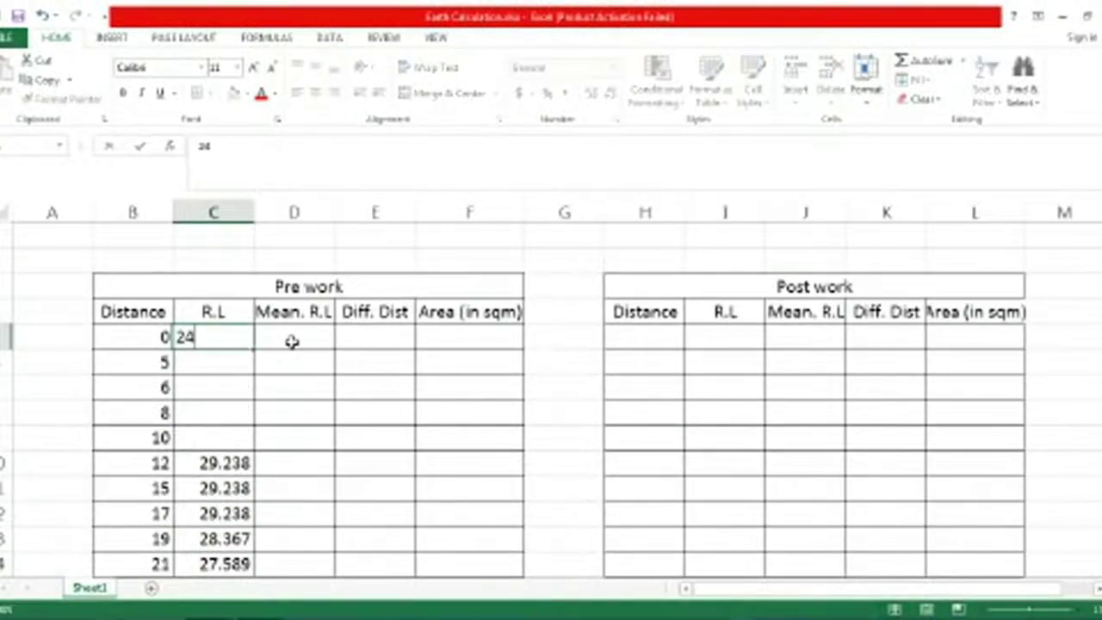
type(".567")
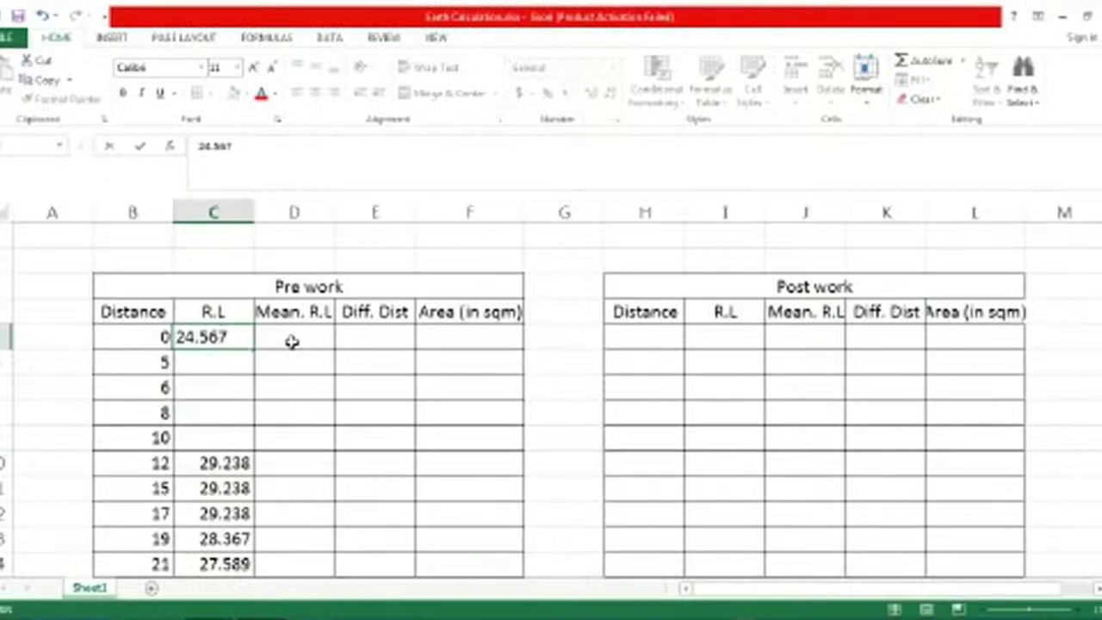
key("Return")
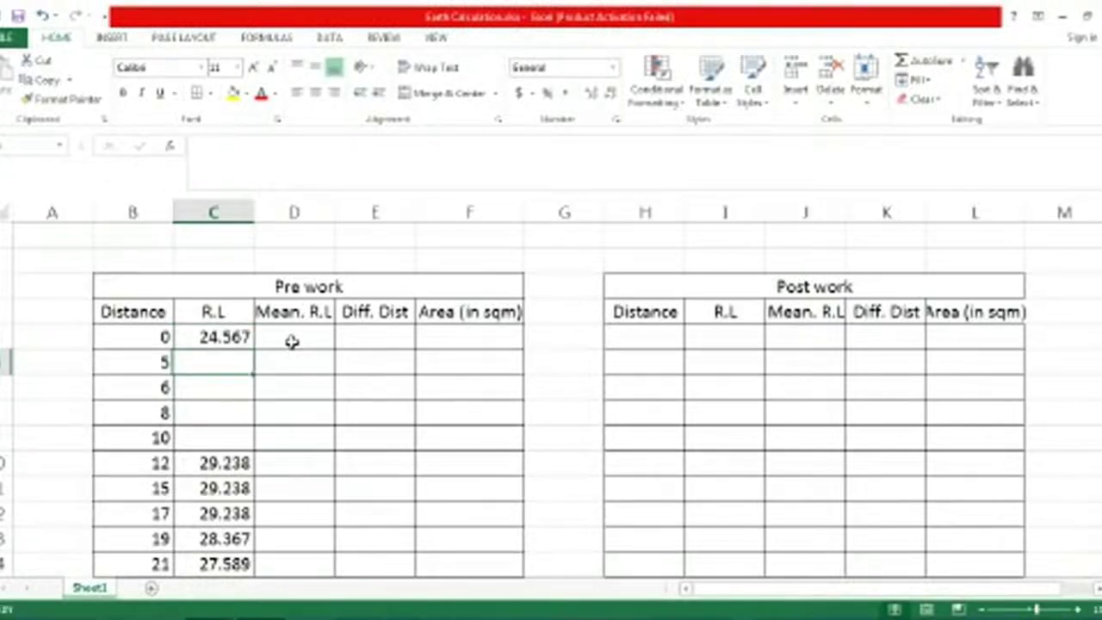
type("25")
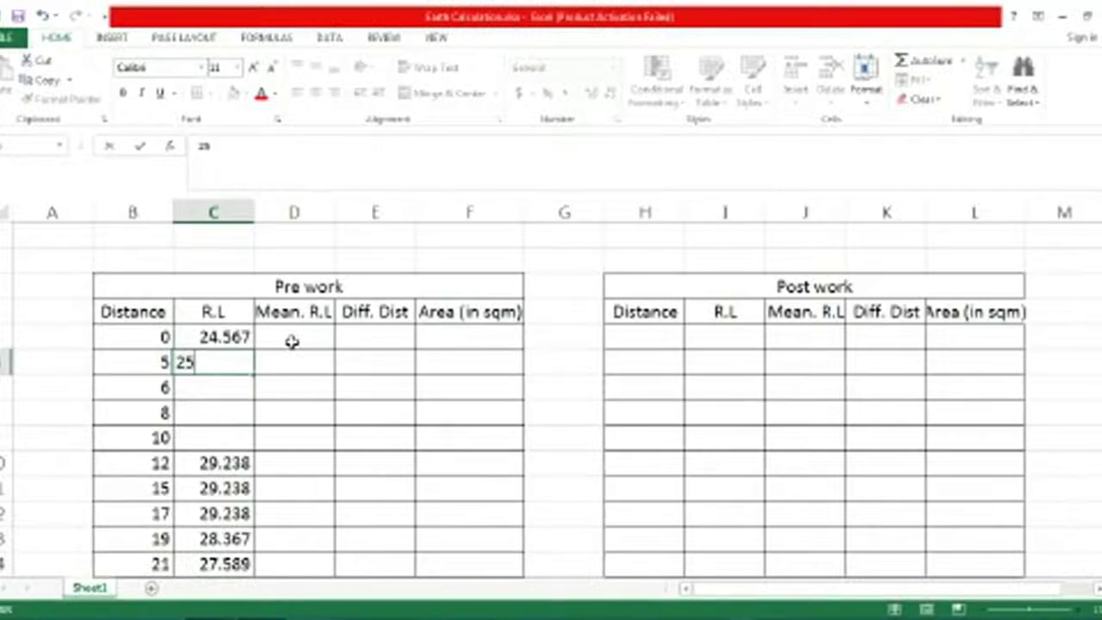
type(".214")
key("Return")
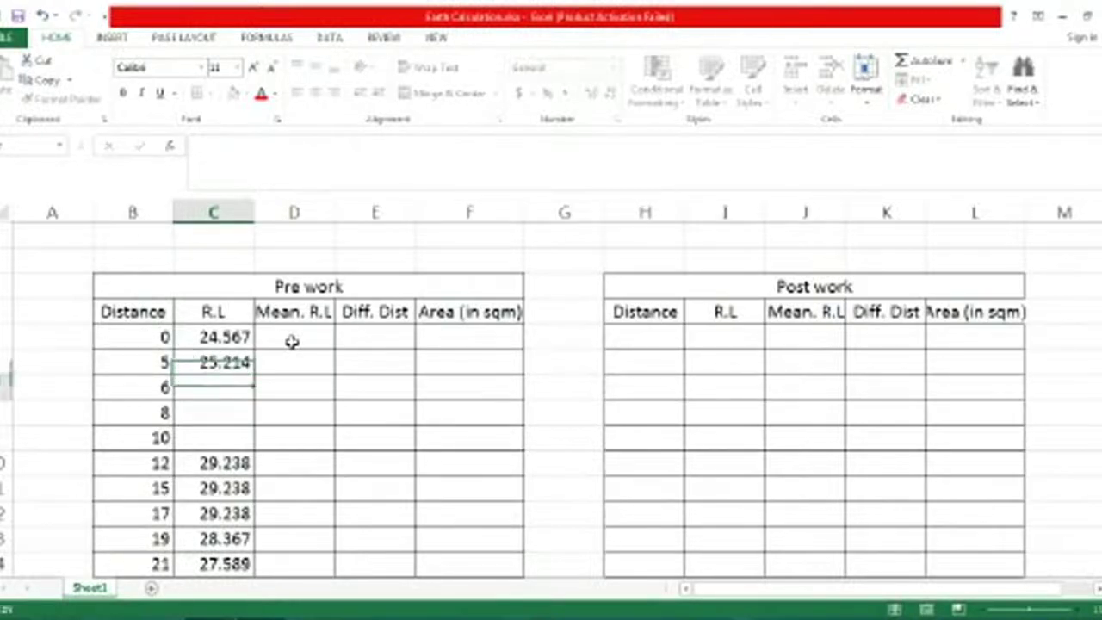
Step: Enter R.L values 27.765 and 28.854 for distances 6 and 8
type("27.765")
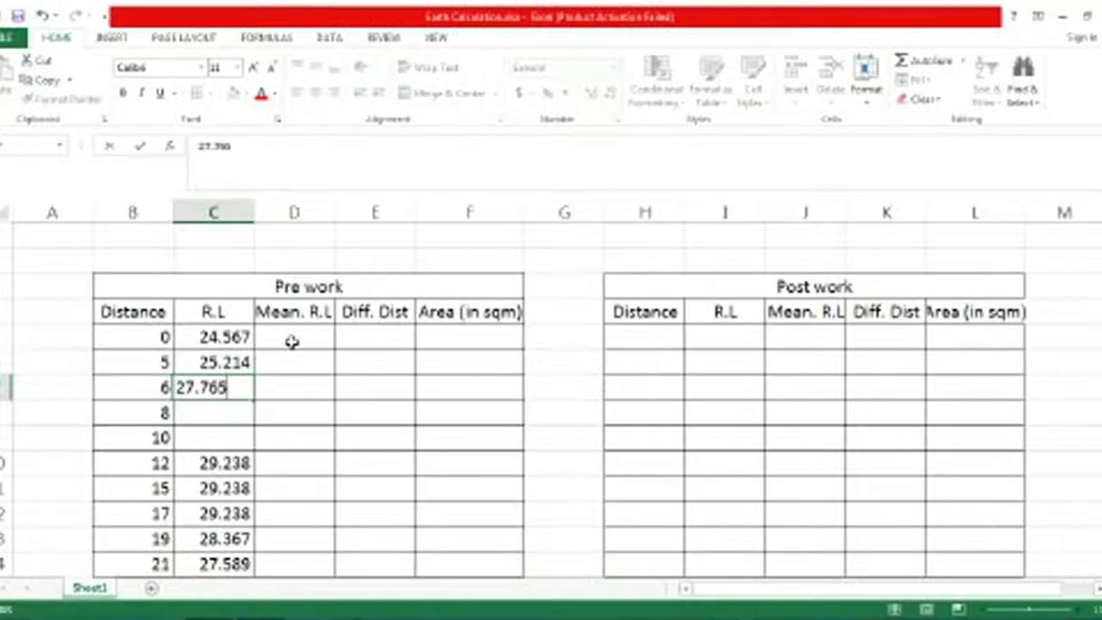
key("Return")
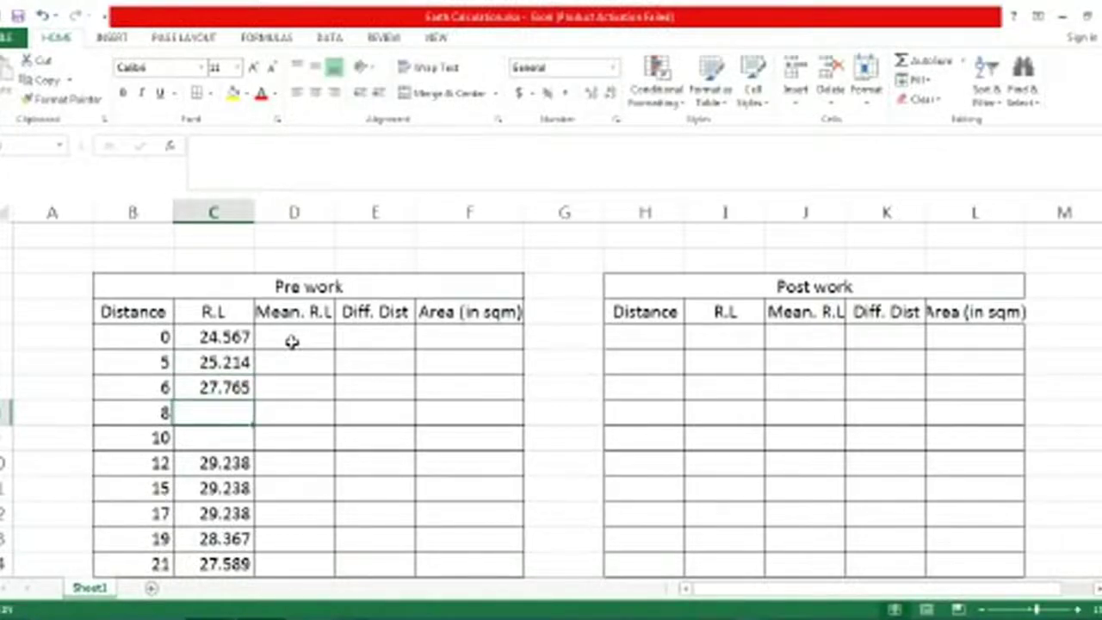
type("28.85")
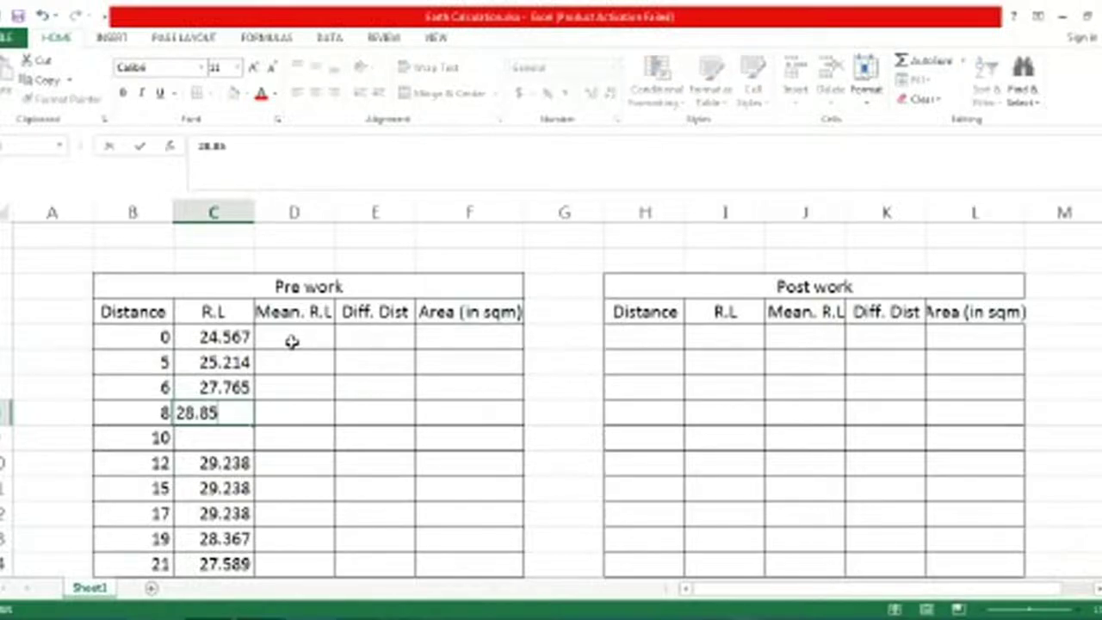
type("4")
key("Return")
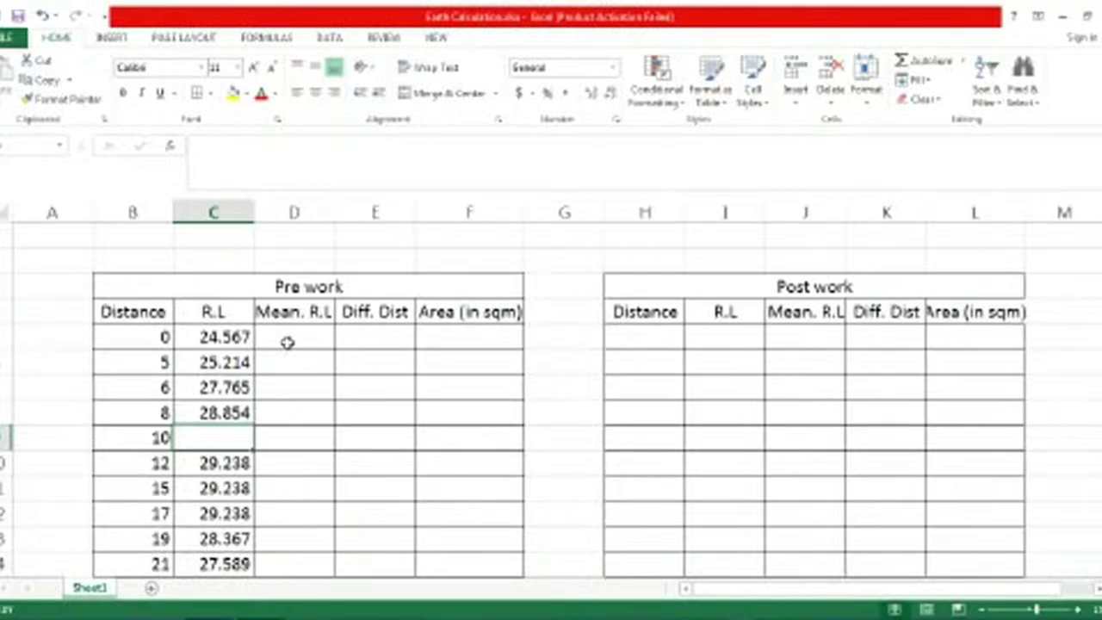
left_click(244, 385)
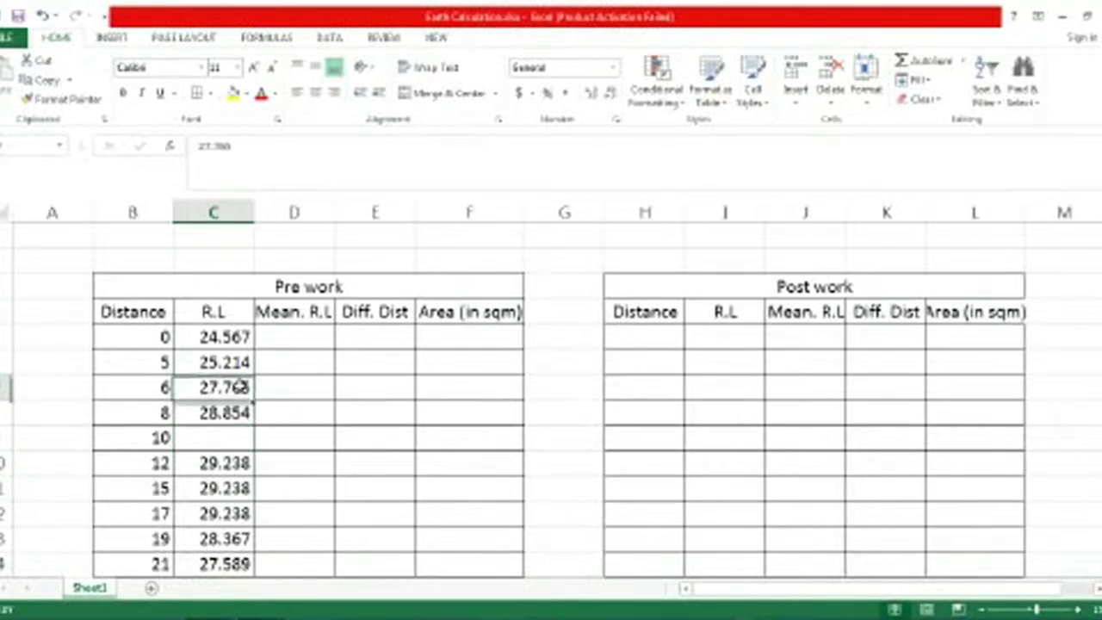
Step: Fix the distance 6 R.L to read 26.765, then start typing 27. for distance 8
left_click(211, 146)
type("-")
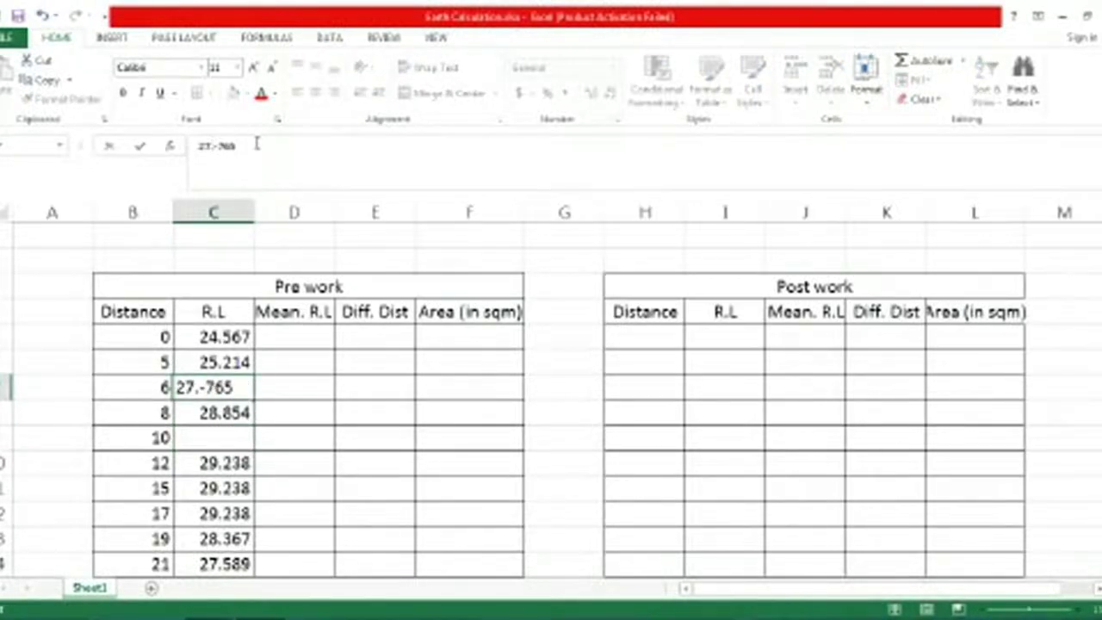
type("-67")
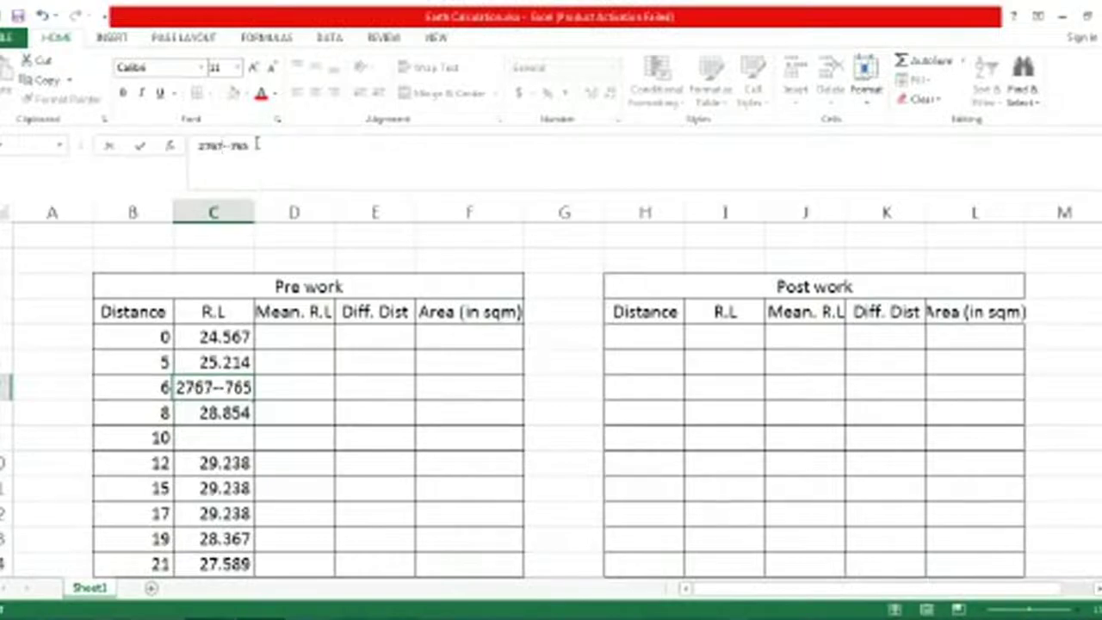
key("BackSpace")
key("BackSpace")
key("BackSpace")
type("6")
key("Return")
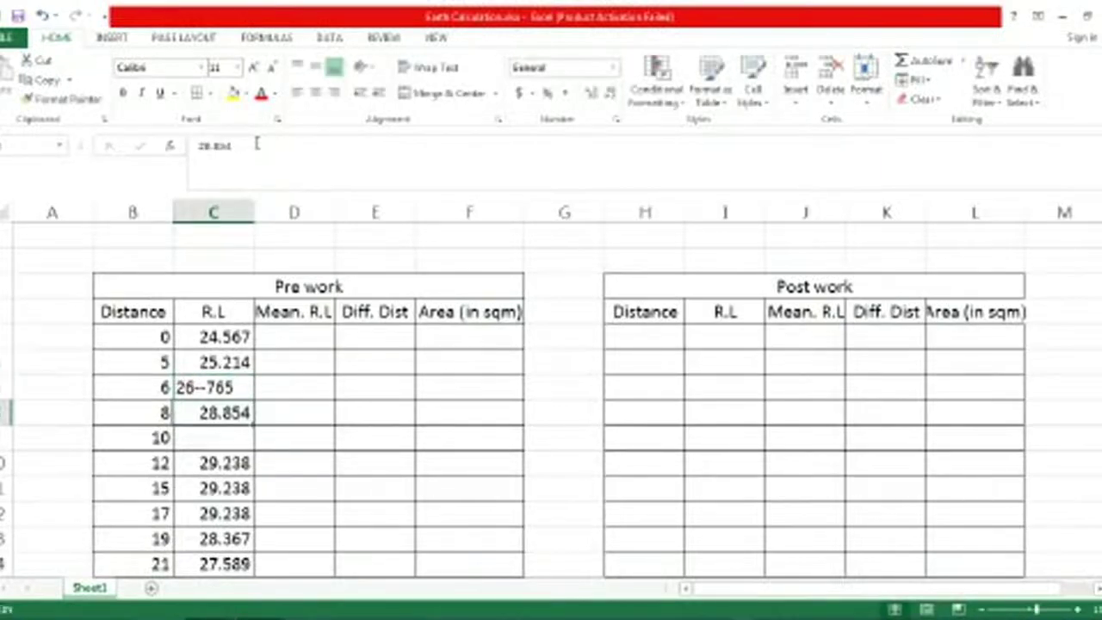
left_click(230, 387)
left_click(217, 146)
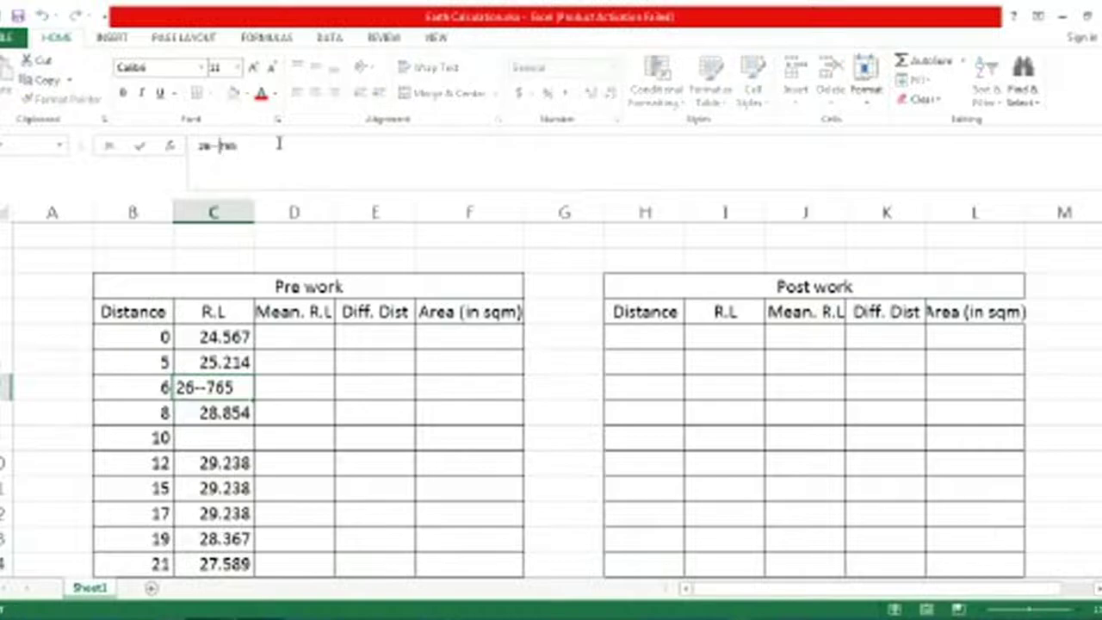
key("BackSpace")
key("BackSpace")
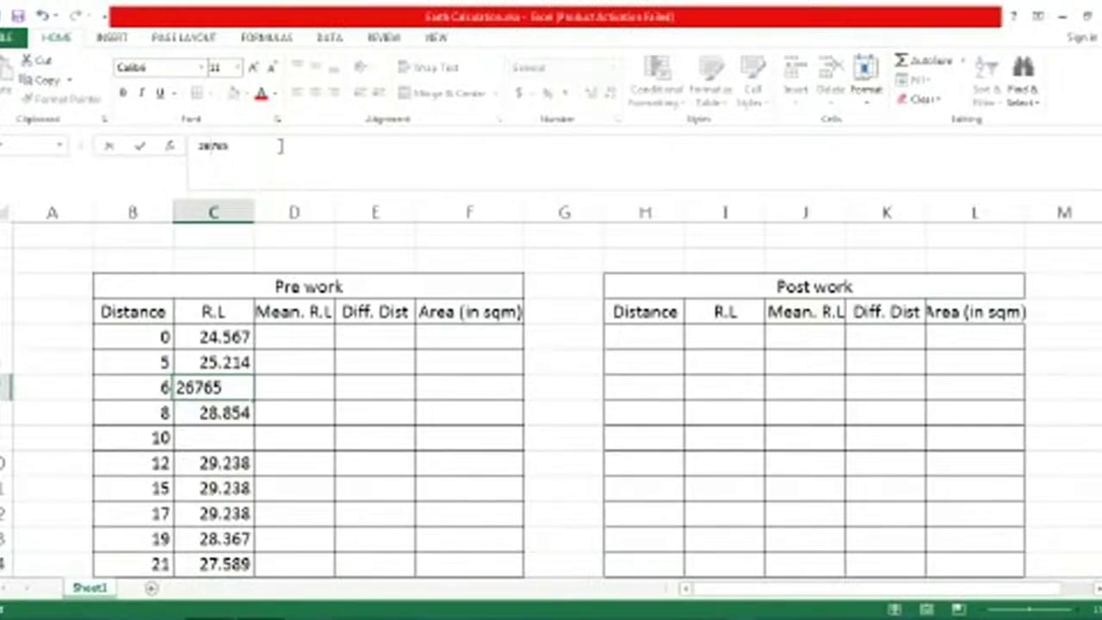
type(".")
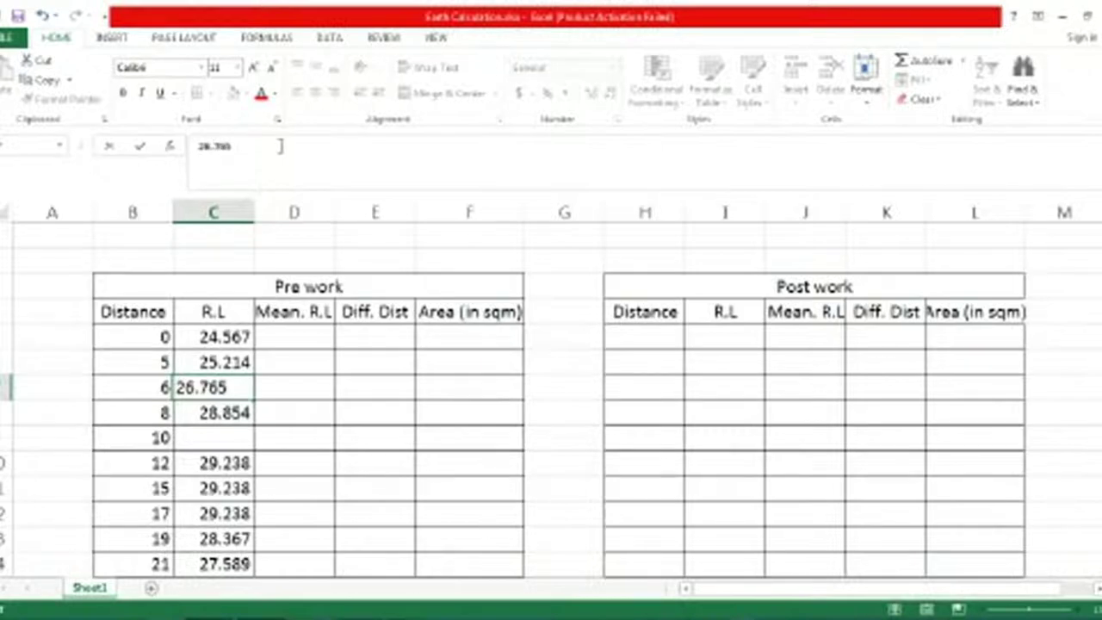
key("Return")
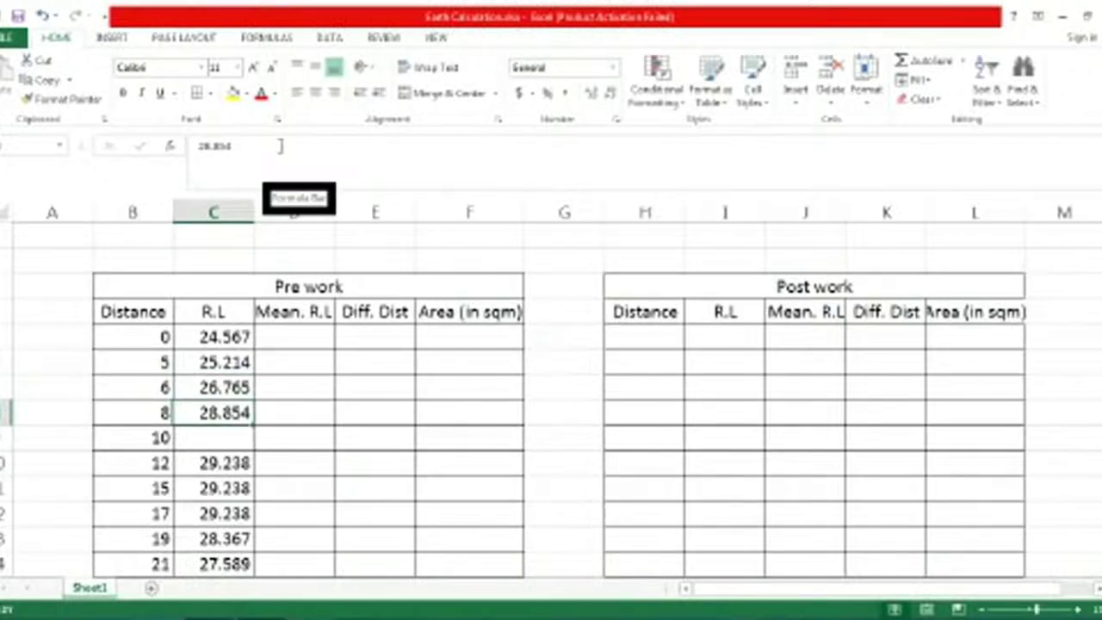
type("27.")
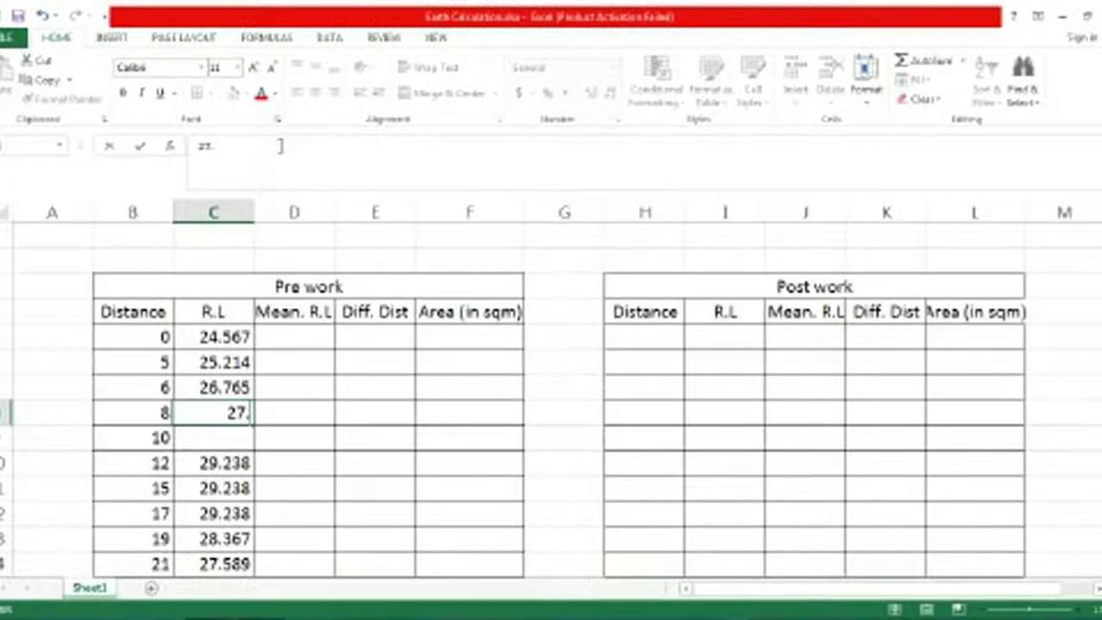
Step: Complete the distance 8 R.L as 27.852 and enter 28.564 for distance 10
left_click(335, 454)
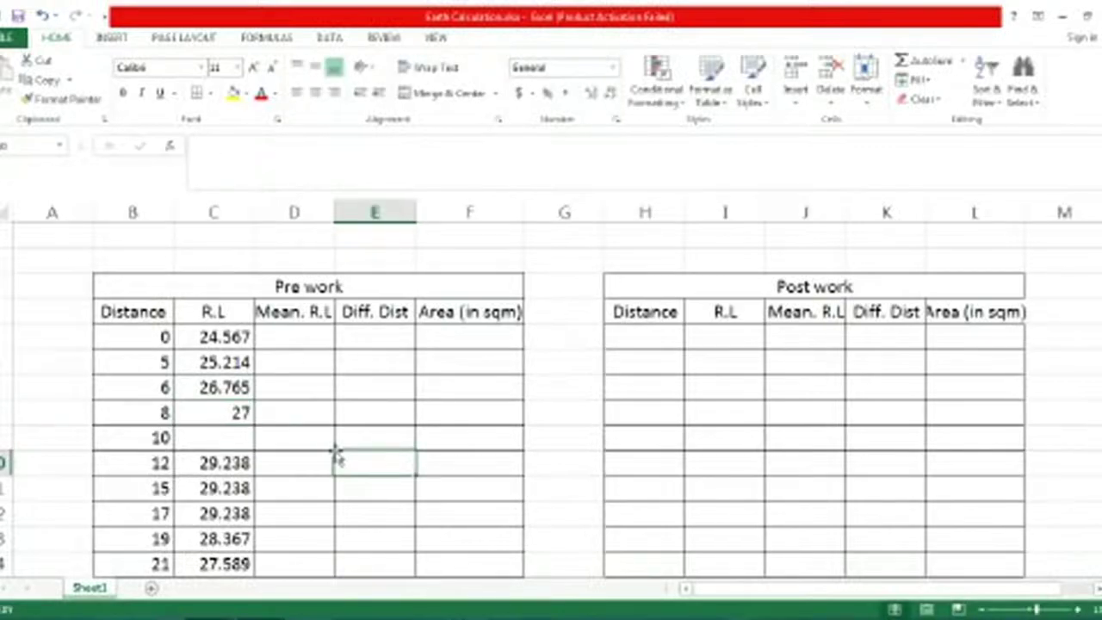
left_click(242, 416)
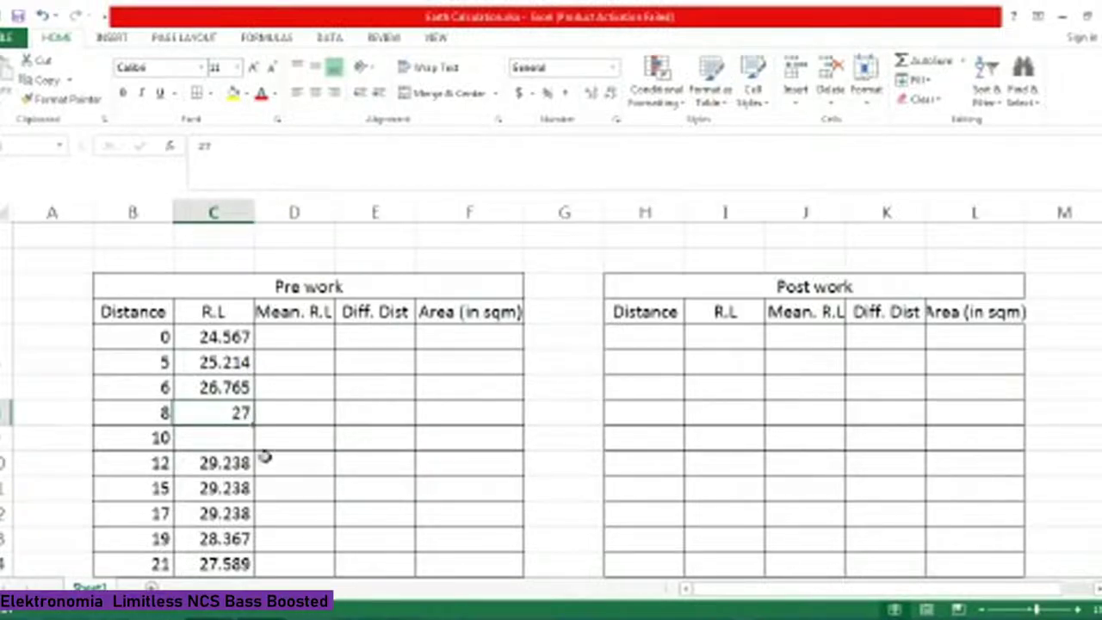
left_click(336, 456)
left_click(242, 415)
double_click(248, 417)
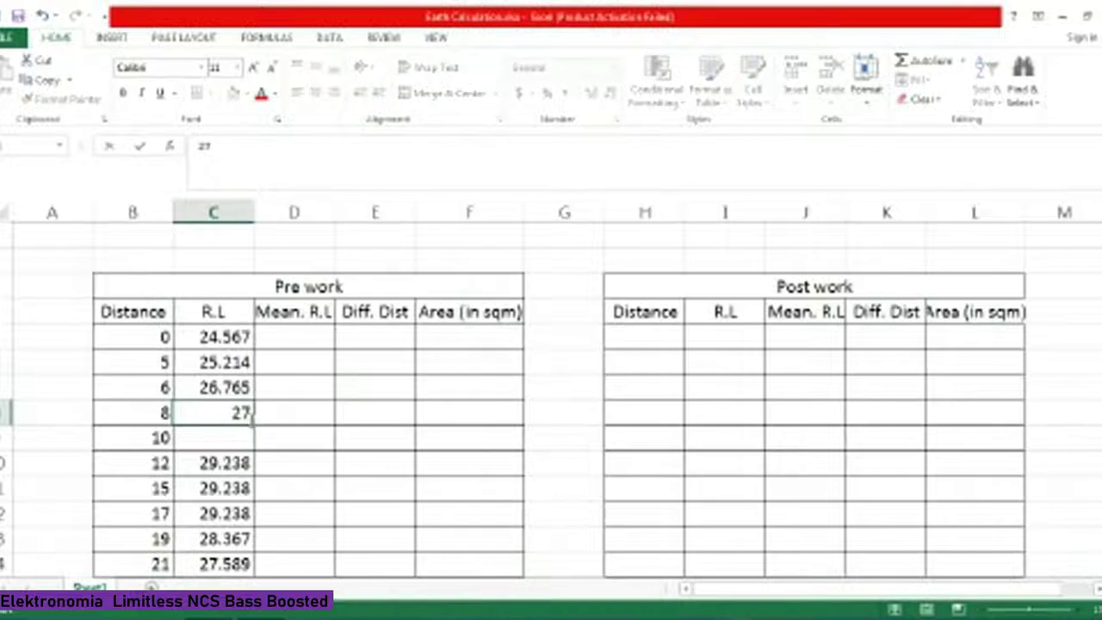
type(".")
type("8")
type("5")
type("2")
key("Return")
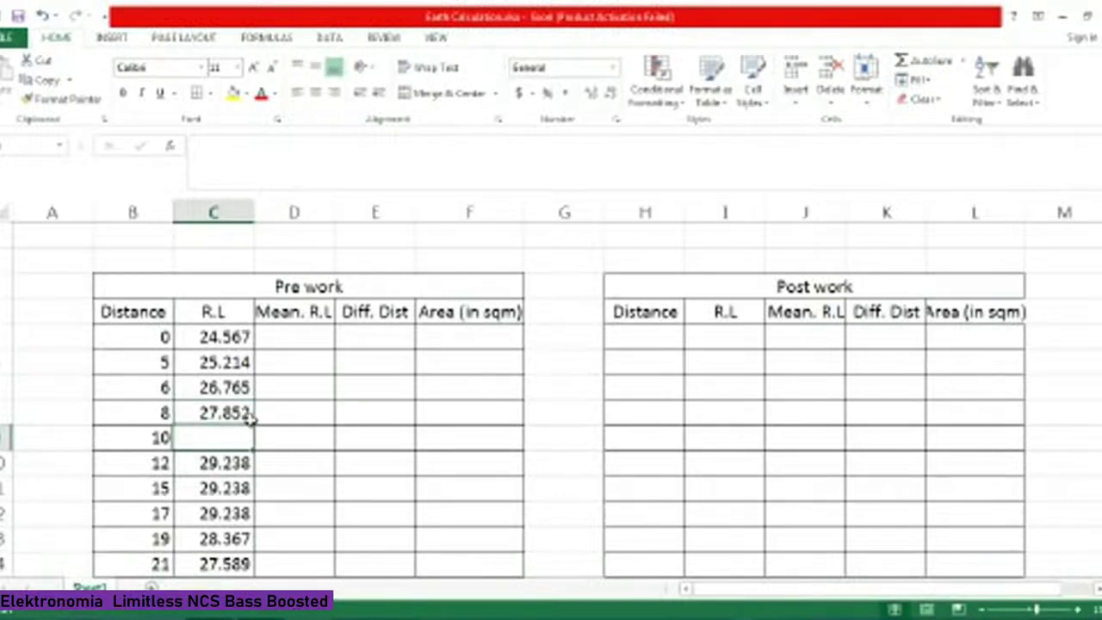
type("28.")
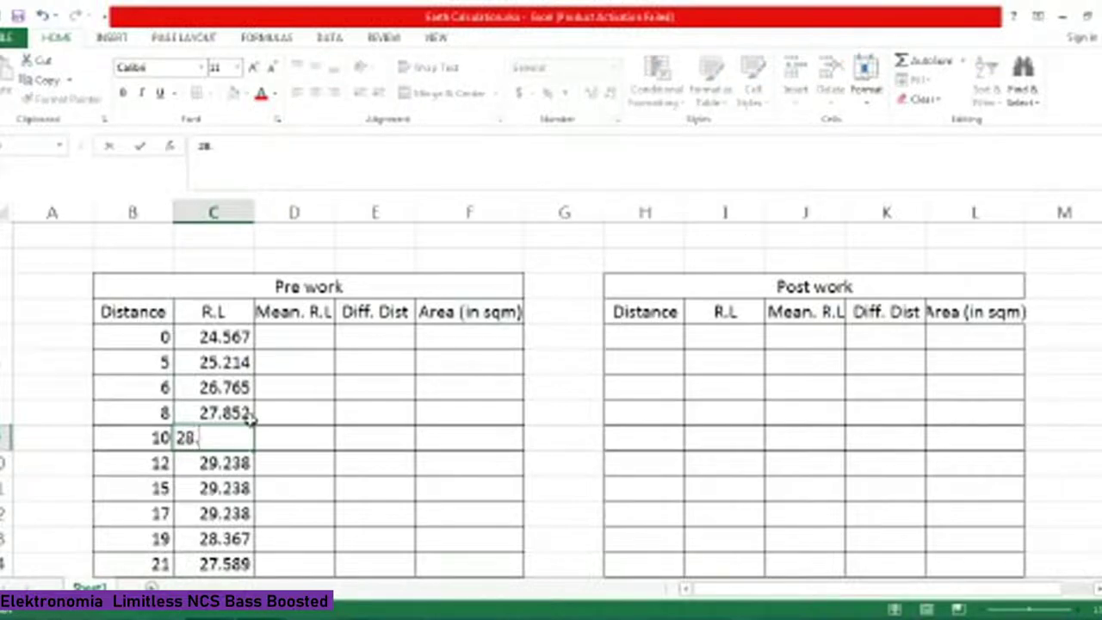
type("564")
key("Return")
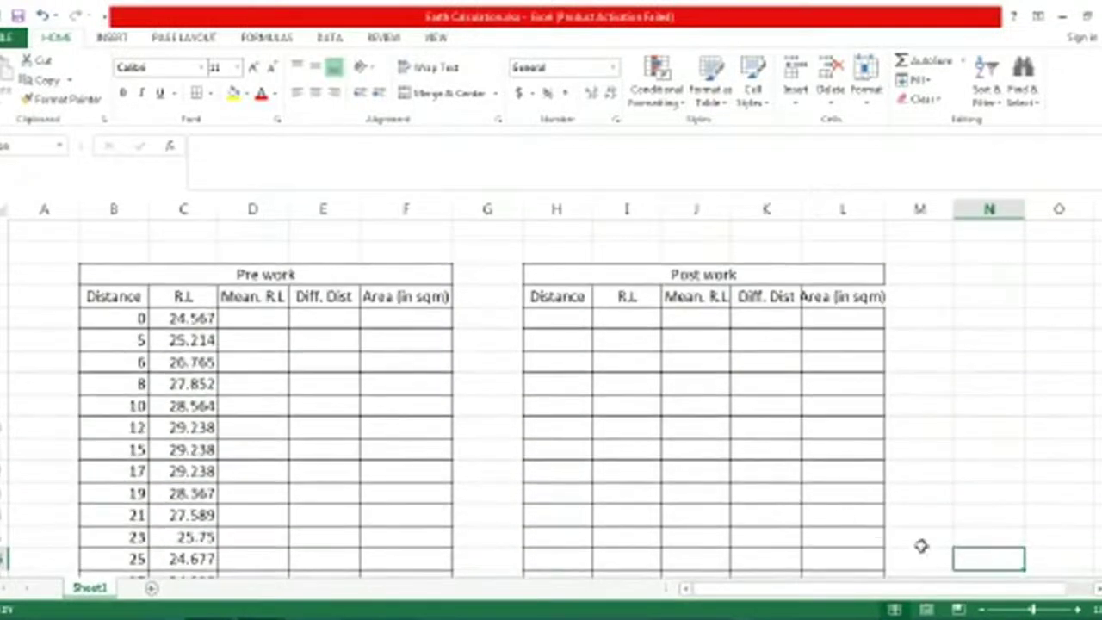
Step: Zoom out and center-align the Pre work table columns B through F
left_click(984, 609)
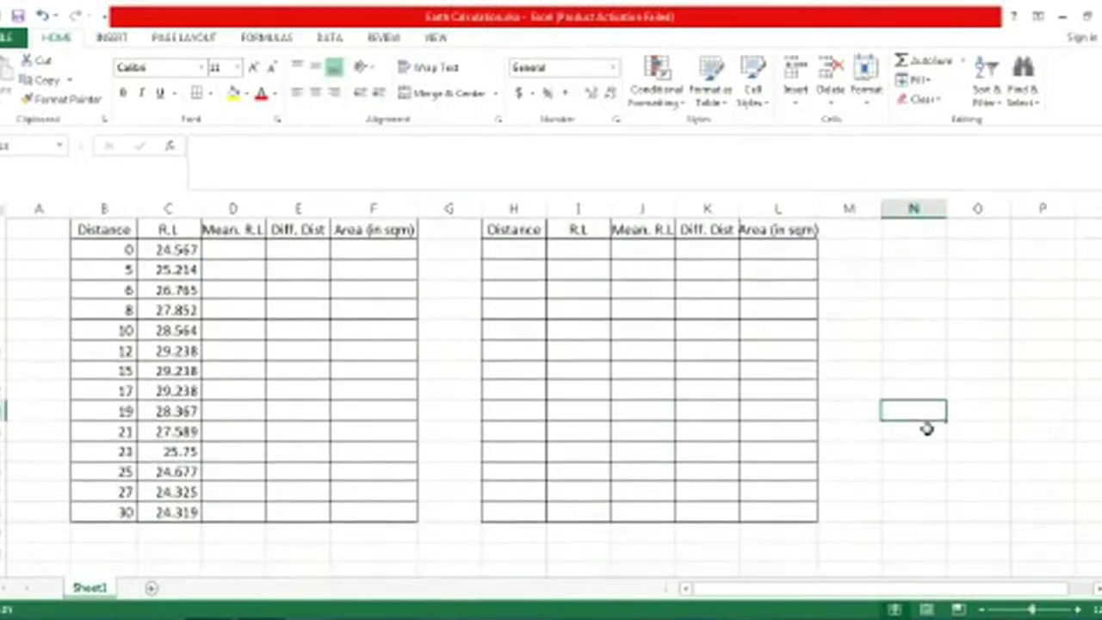
scroll(868, 423, "down", 1)
left_click_drag(131, 256, 166, 371)
left_click(861, 347)
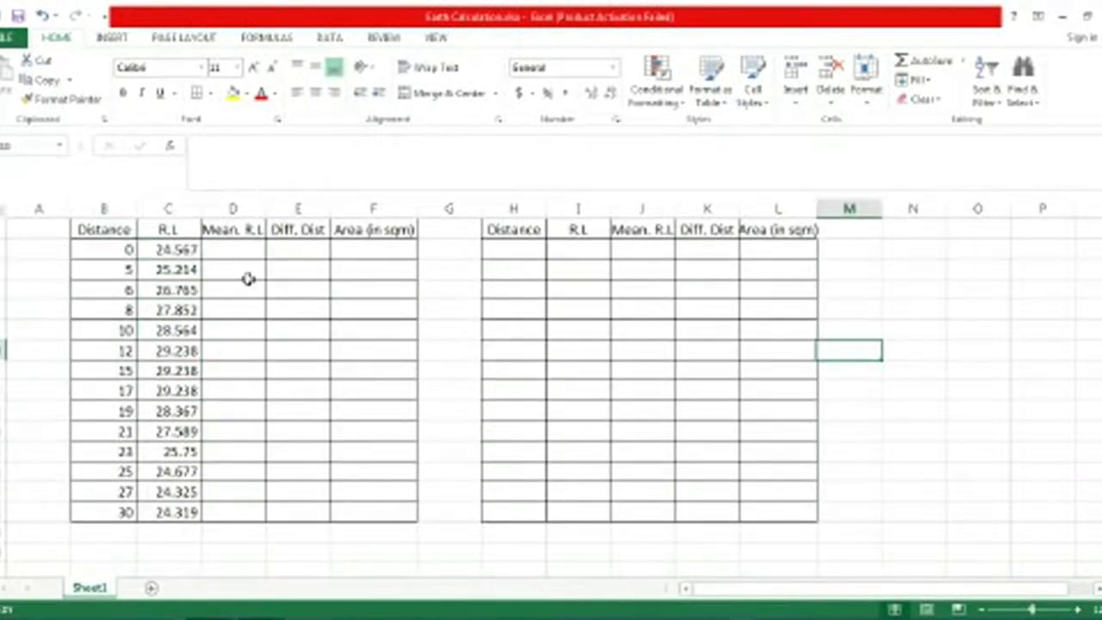
scroll(244, 274, "up", 1)
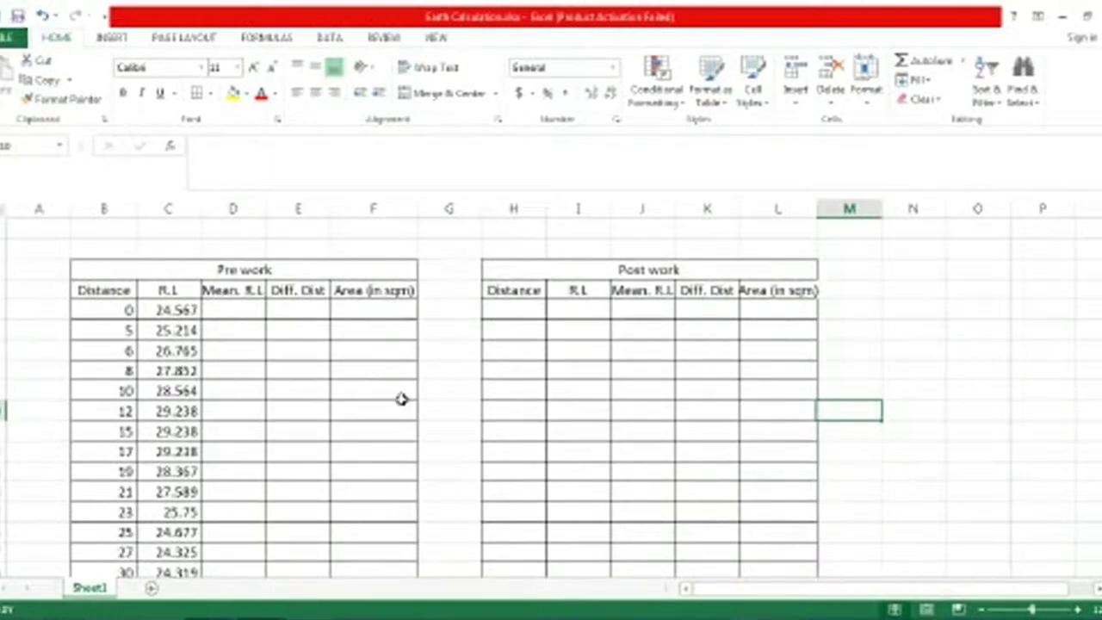
left_click(373, 411)
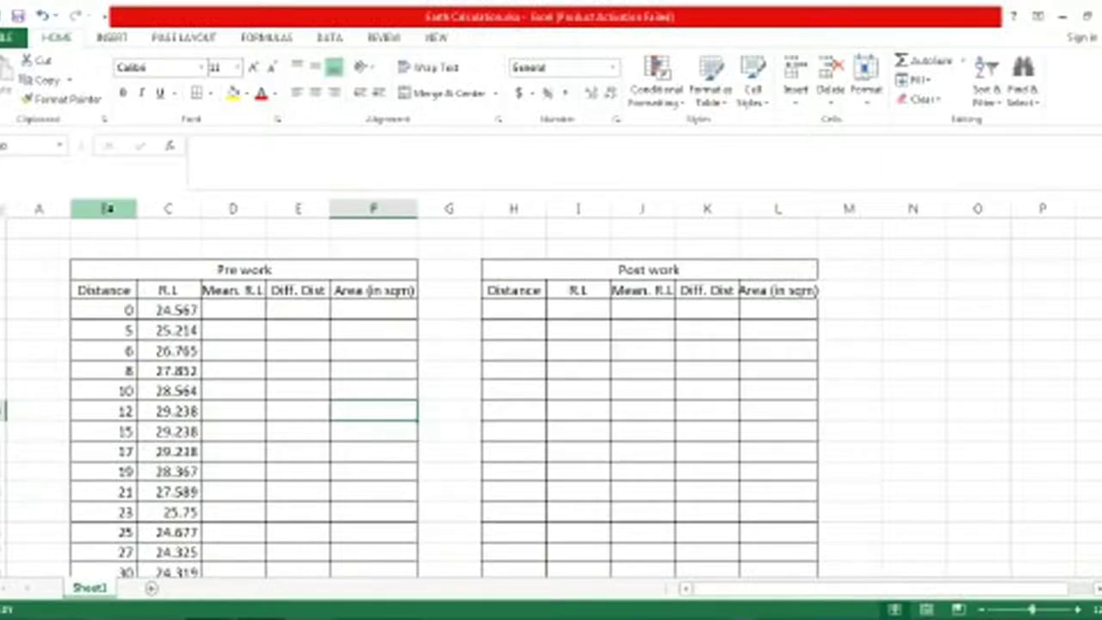
left_click_drag(107, 208, 356, 246)
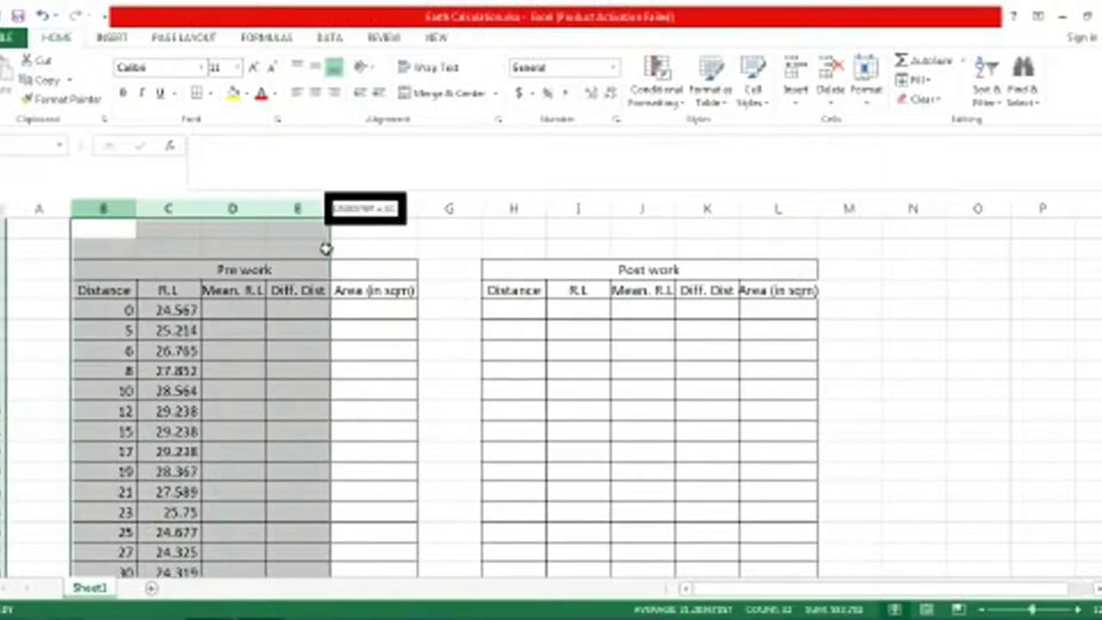
left_click(1006, 257)
scroll(89, 380, "down", 1)
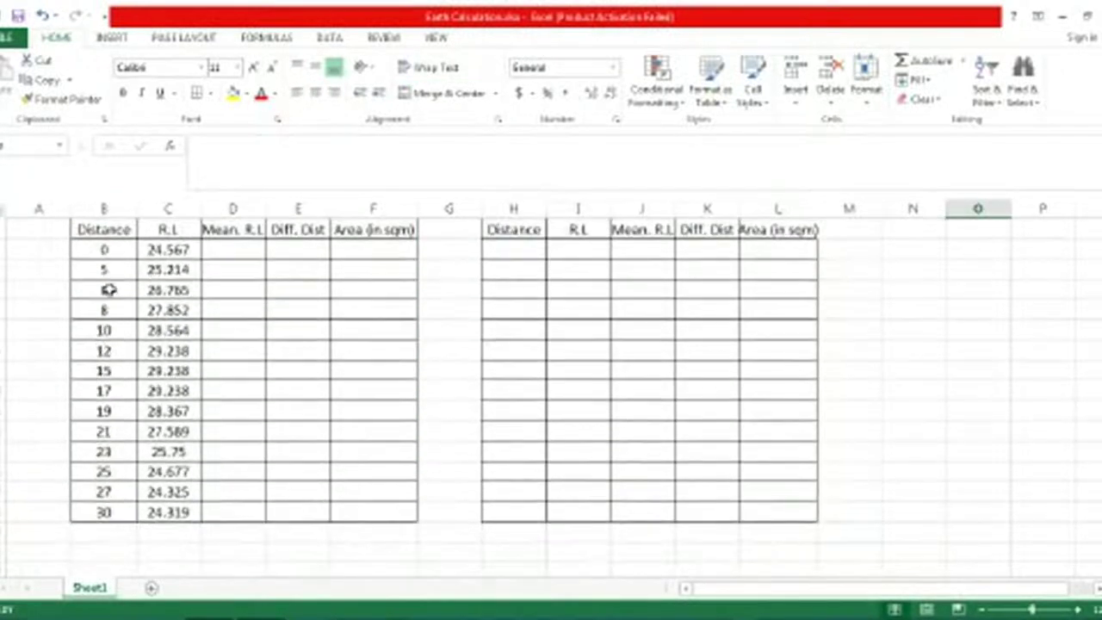
left_click(103, 209)
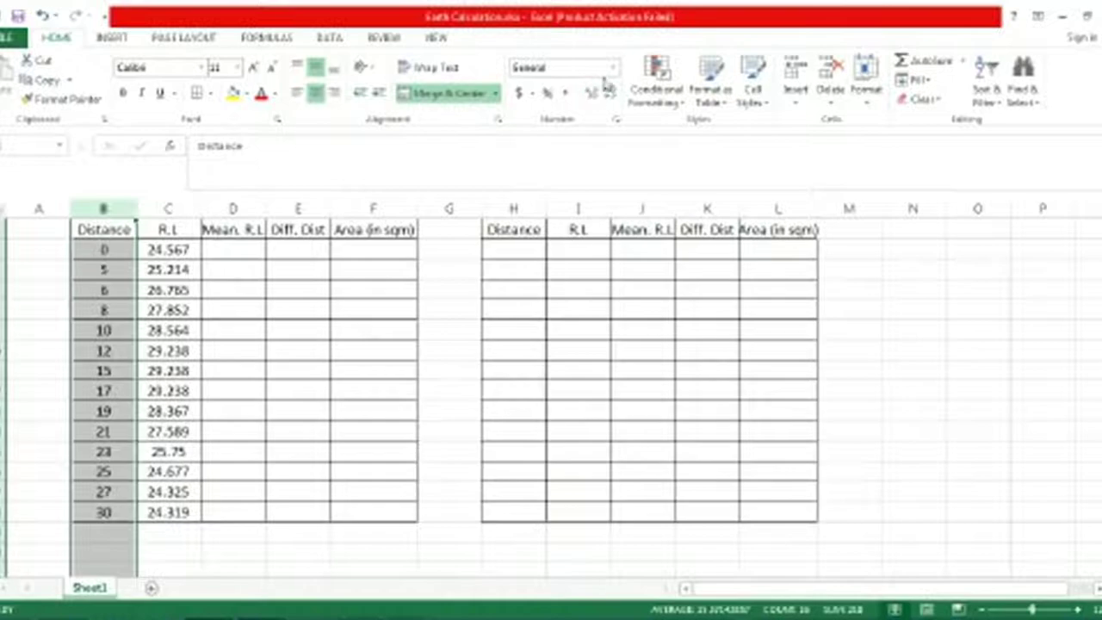
Step: Format Distance as Number with two decimals and R.L as Number with three decimals
left_click(613, 67)
left_click(564, 135)
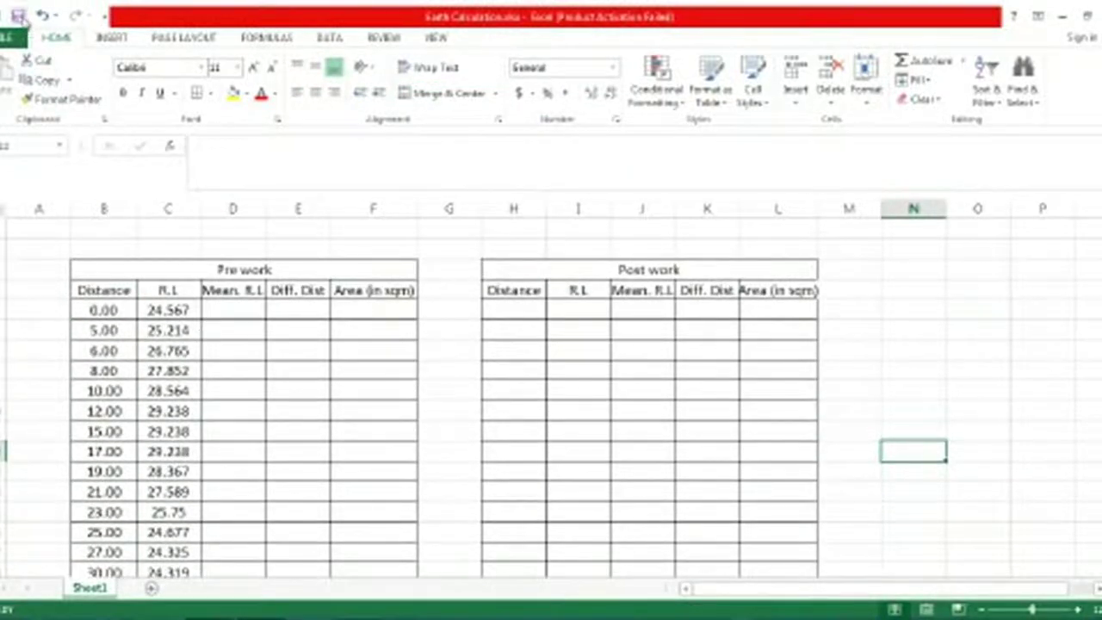
left_click(180, 209)
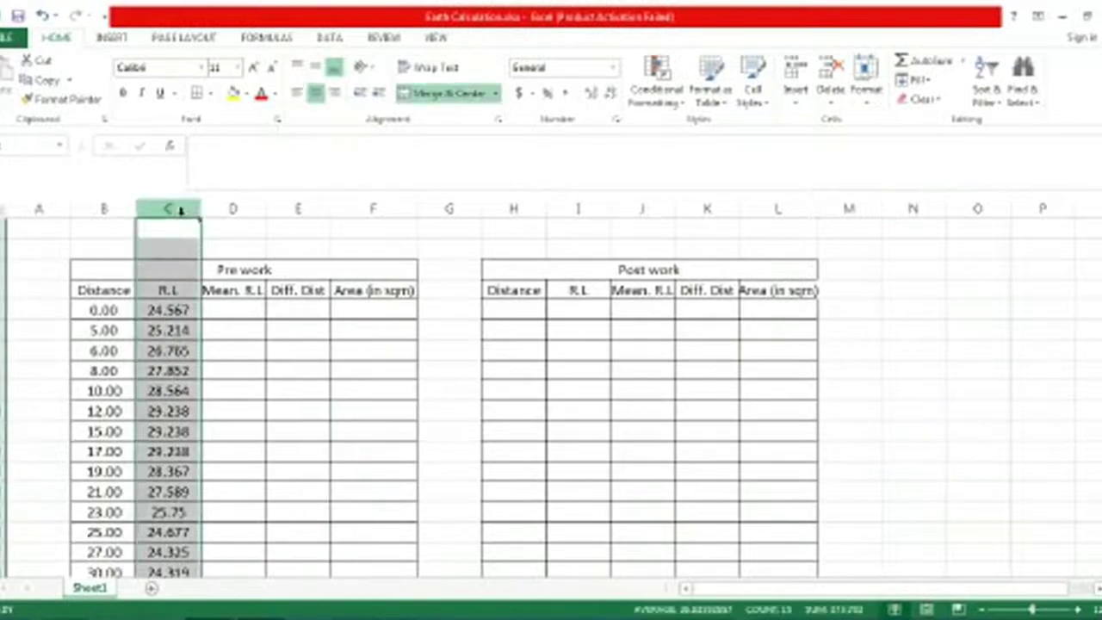
left_click(613, 68)
left_click(564, 135)
left_click(591, 92)
left_click(905, 311)
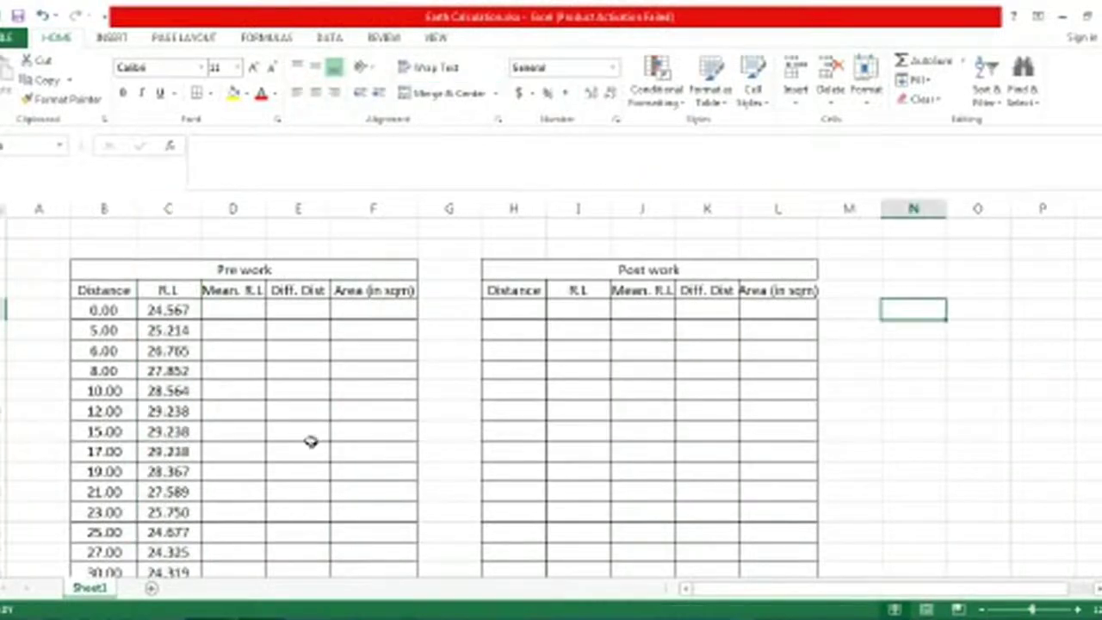
Step: Enter =(C6+C5)/2 in D6 as the first Mean. R.L value
left_click(256, 329)
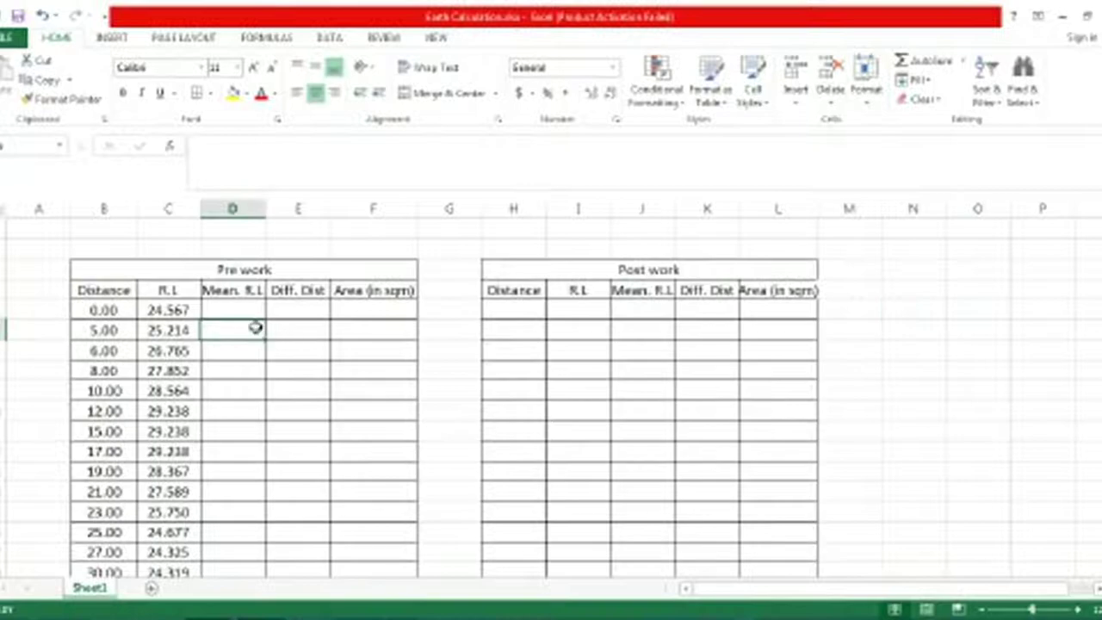
type("=")
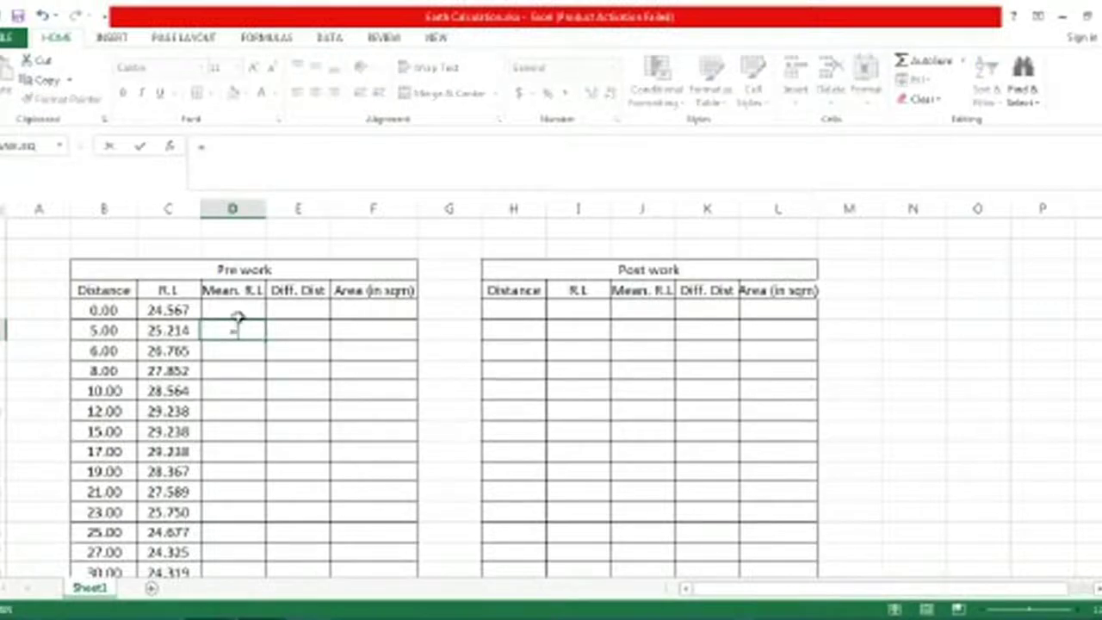
type("(")
left_click(186, 327)
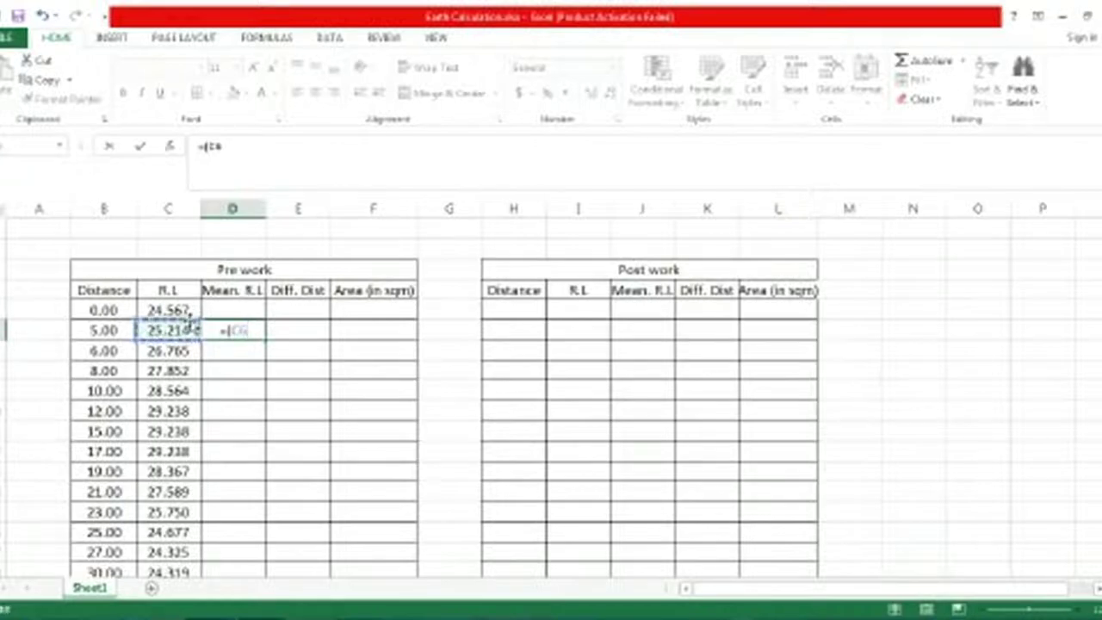
type("+")
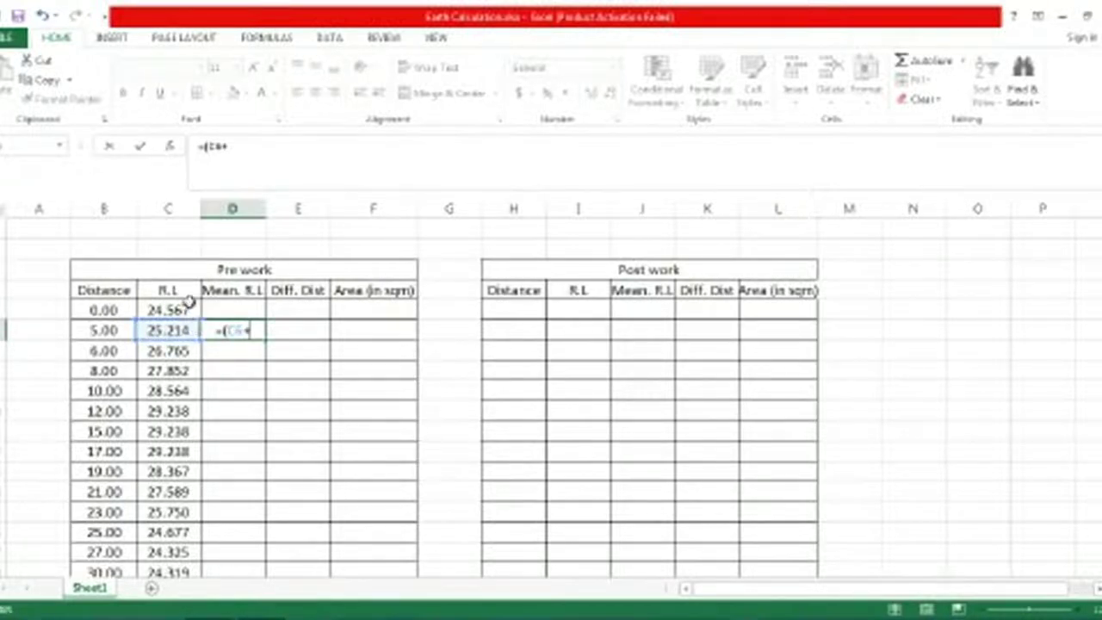
left_click(186, 312)
type(")")
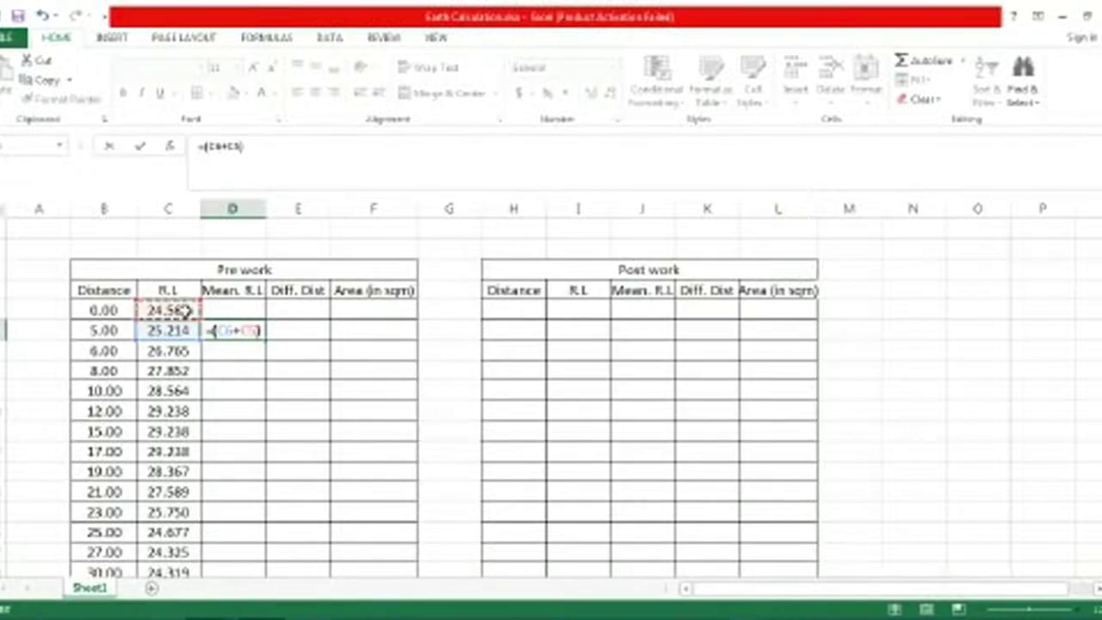
type("/2")
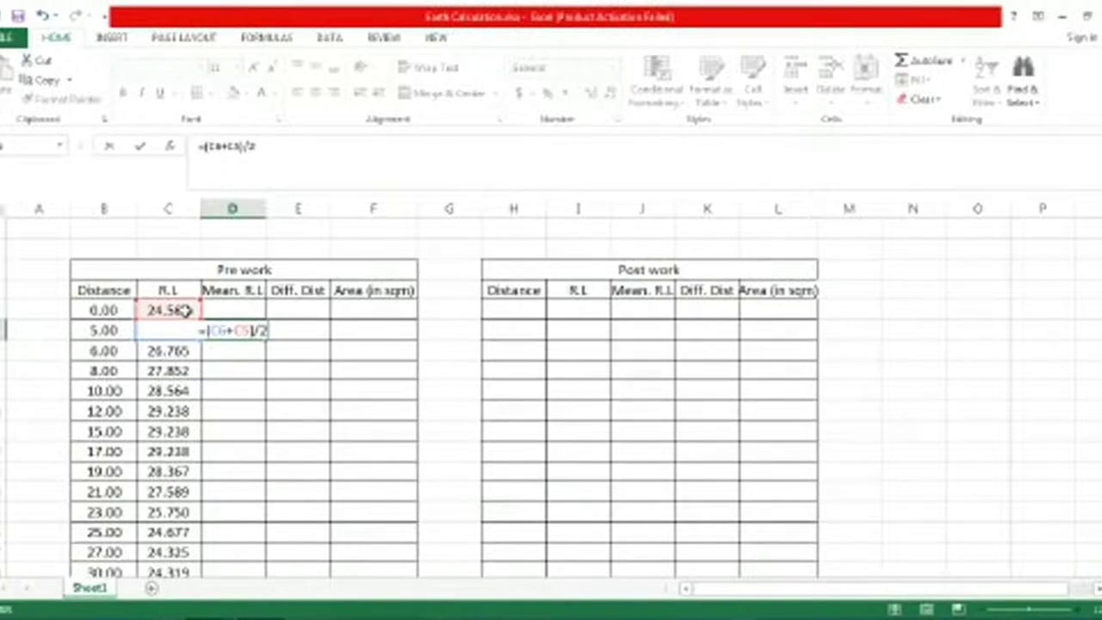
key("Return")
double_click(250, 331)
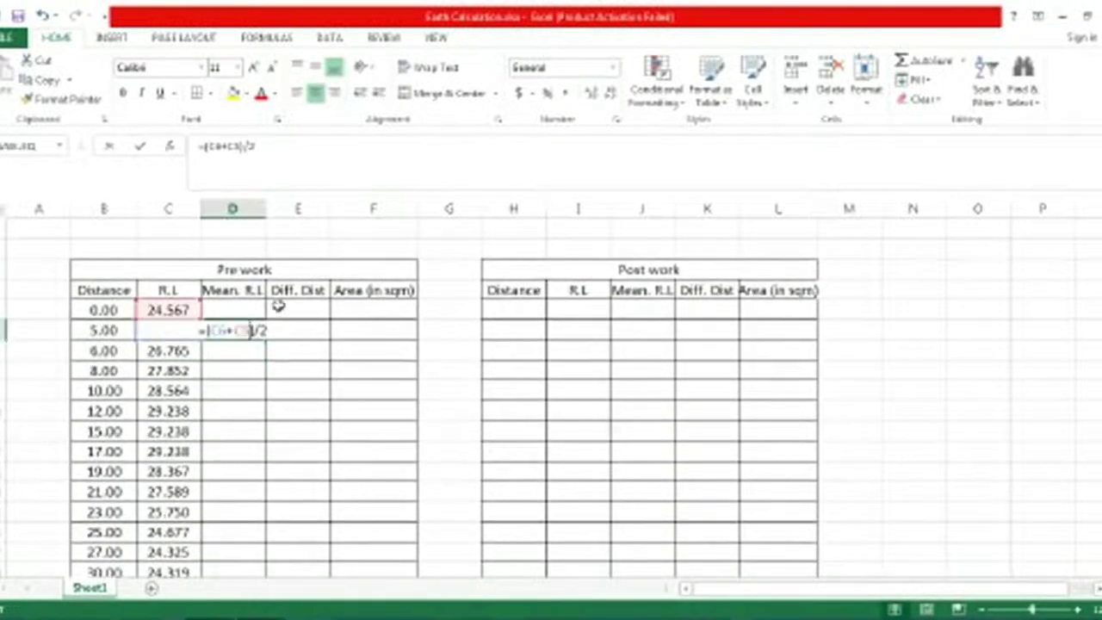
key("Escape")
Step: Fill the mean formula down to D19, the 30.00 row, and verify the last one
left_click(256, 374)
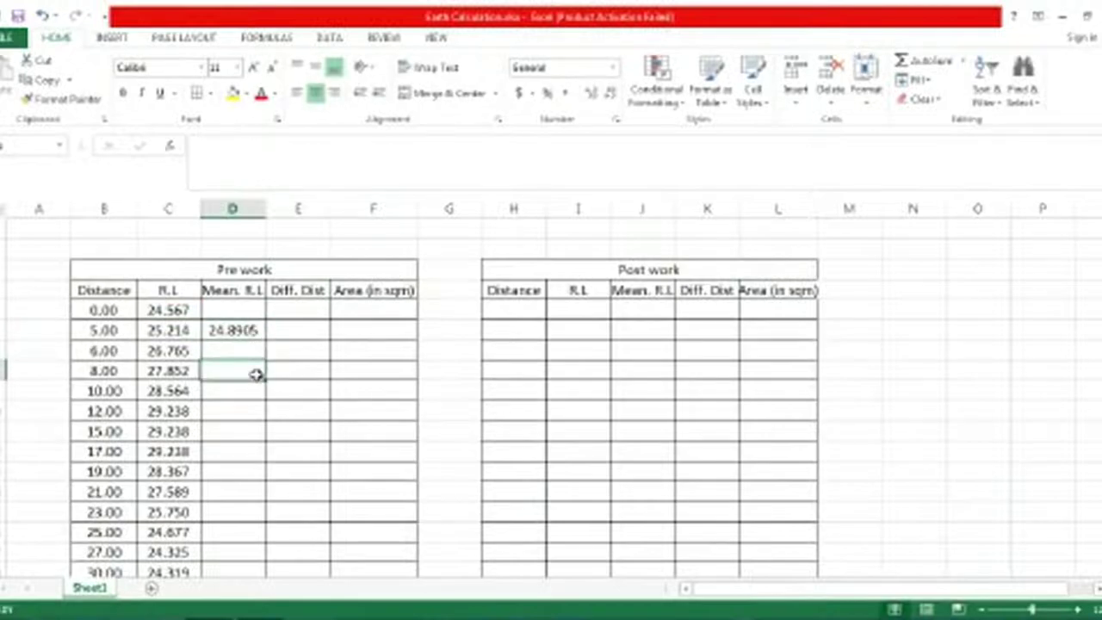
left_click(256, 335)
left_click_drag(266, 341, 274, 541)
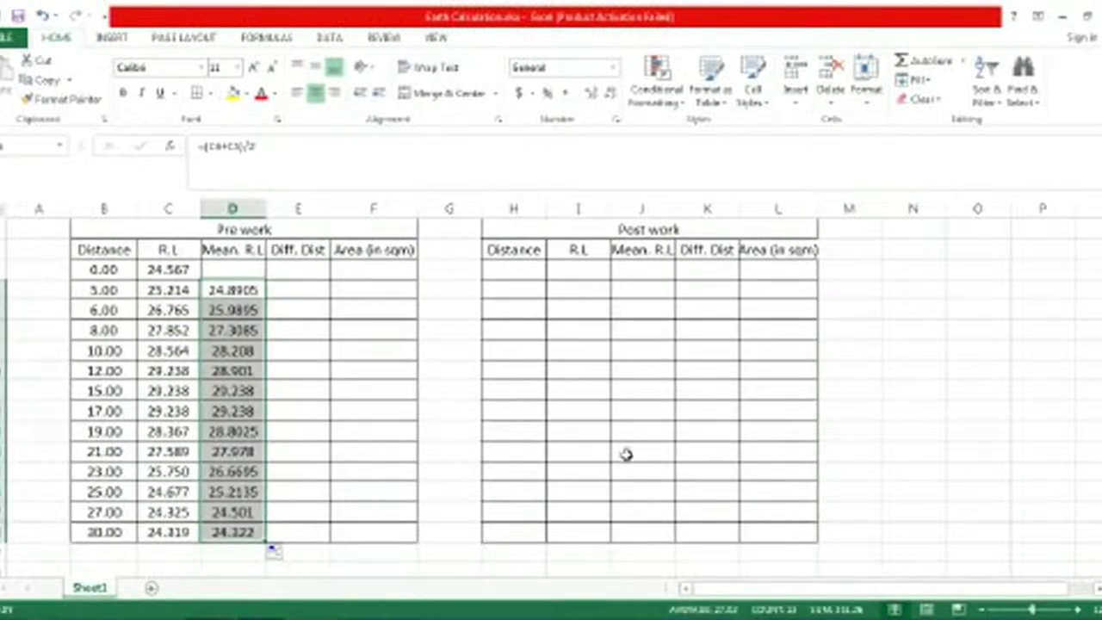
left_click(904, 394)
double_click(237, 530)
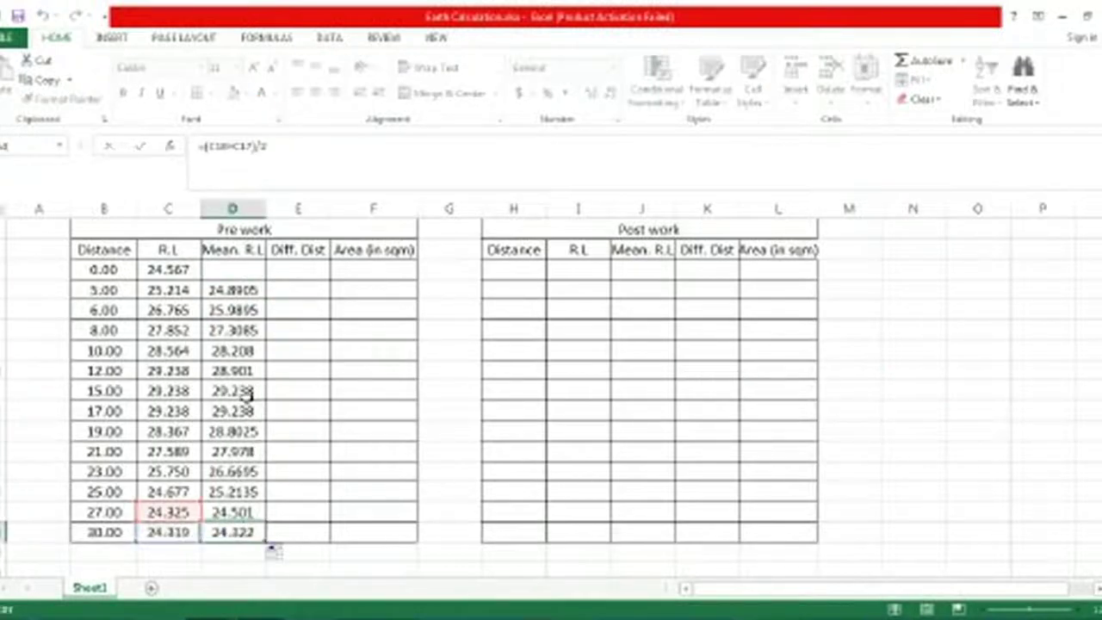
key("Escape")
Step: Enter =B6-B5 in E6 as the first Diff. Dist value
left_click(301, 290)
type("=")
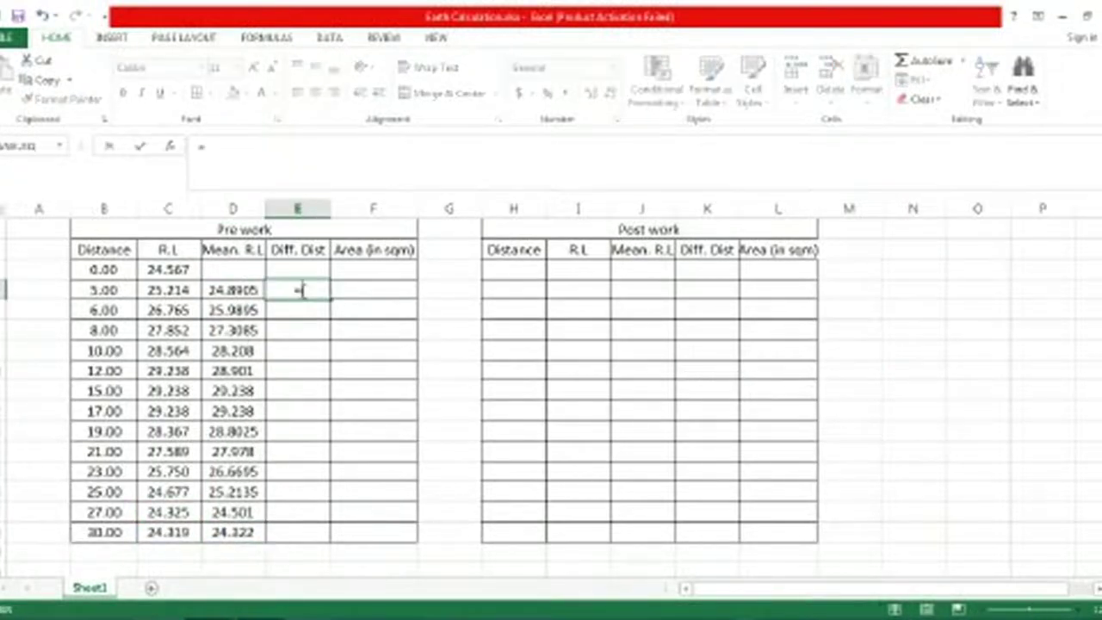
left_click(105, 291)
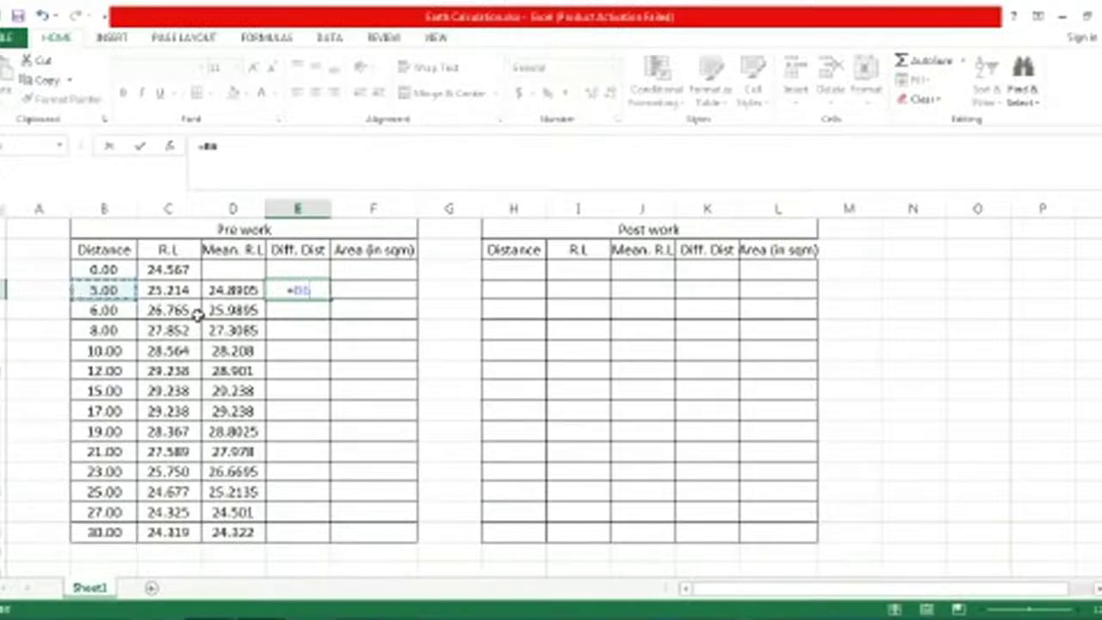
type("-")
left_click(119, 269)
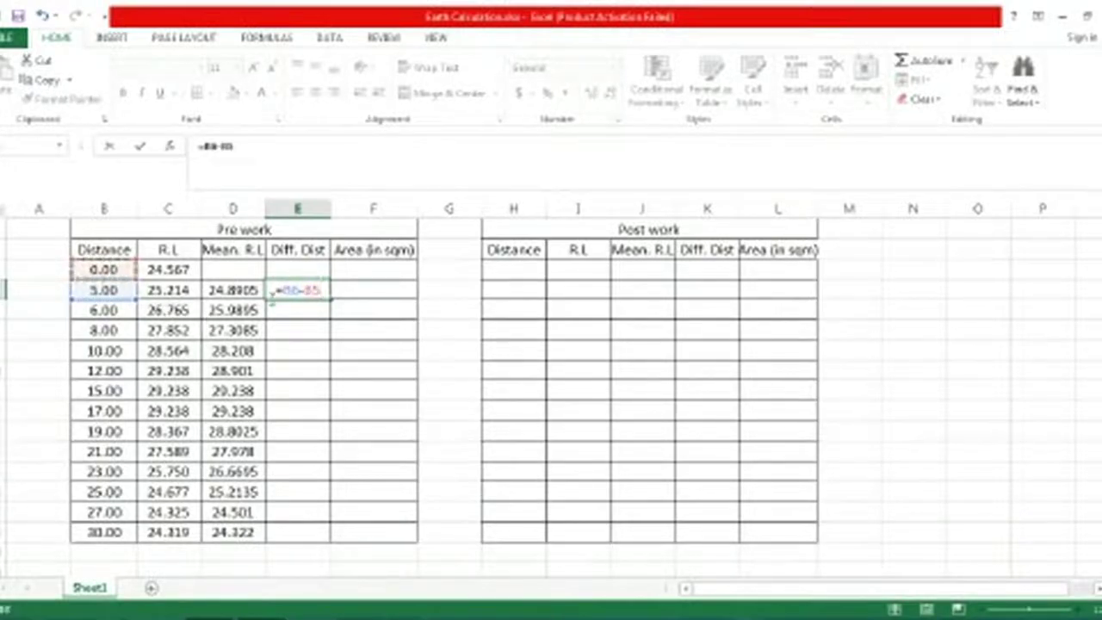
key("Return")
double_click(293, 289)
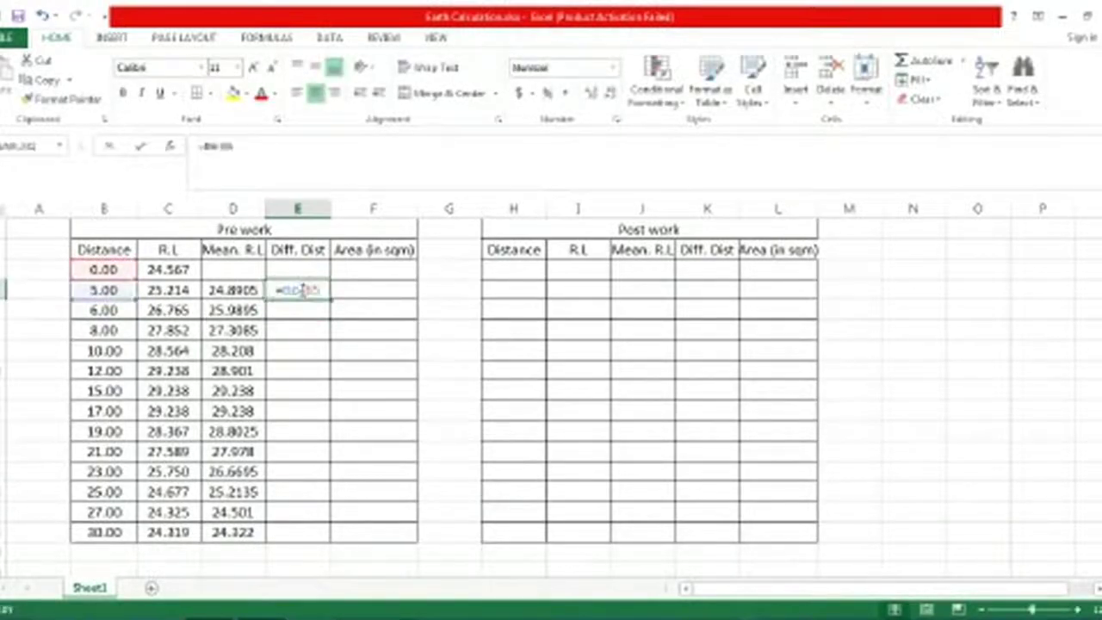
key("Escape")
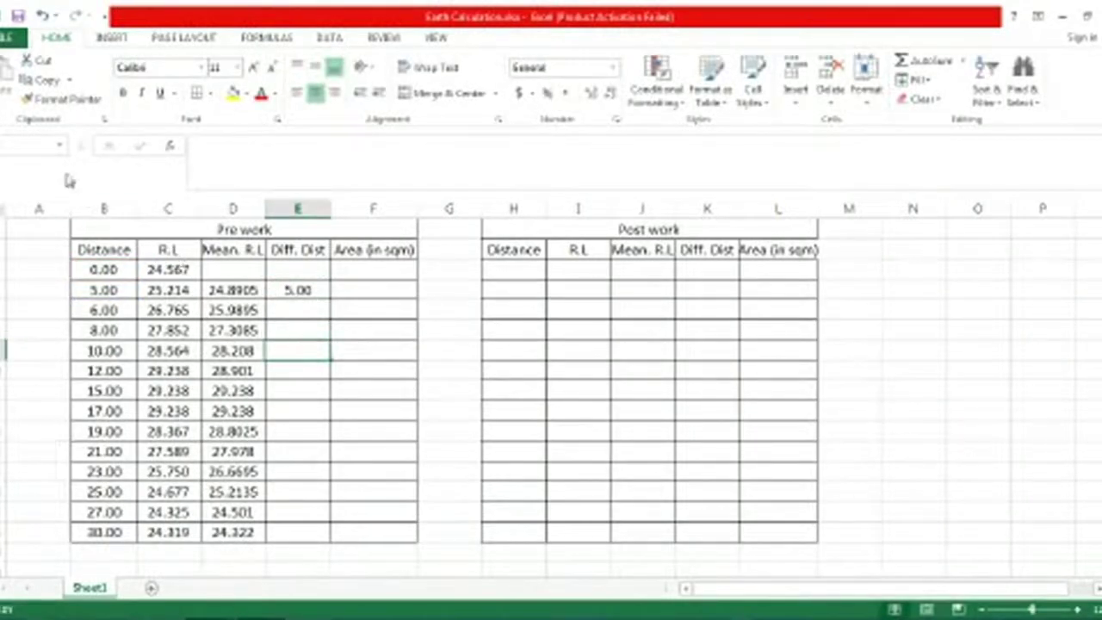
double_click(297, 290)
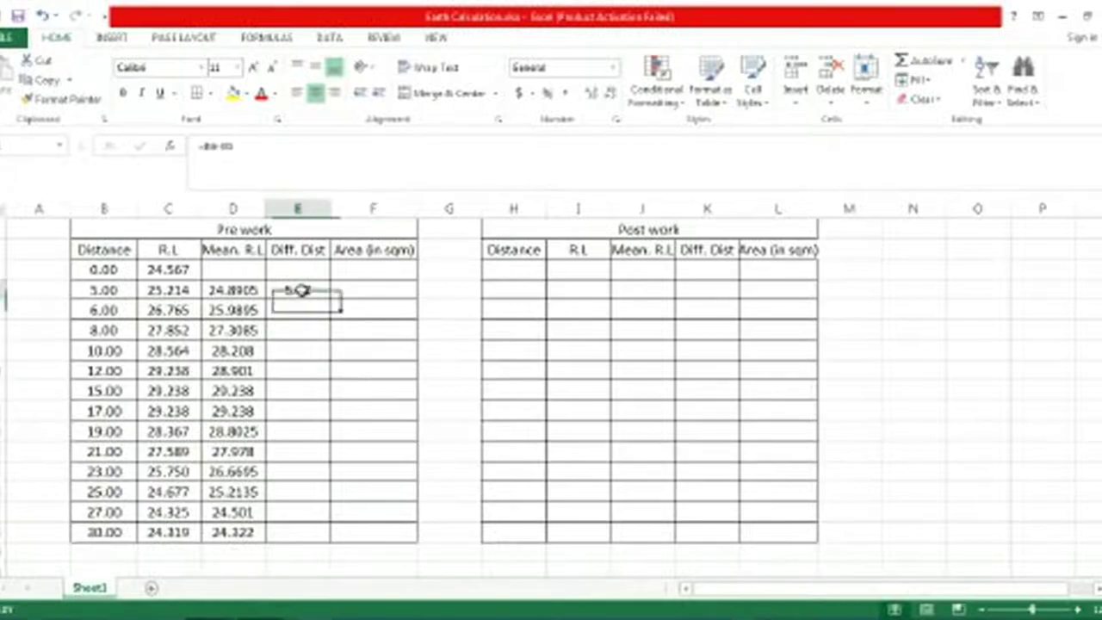
key("Escape")
Step: Fill the difference formula down to E19 and verify several copied results
left_click_drag(332, 298, 334, 532)
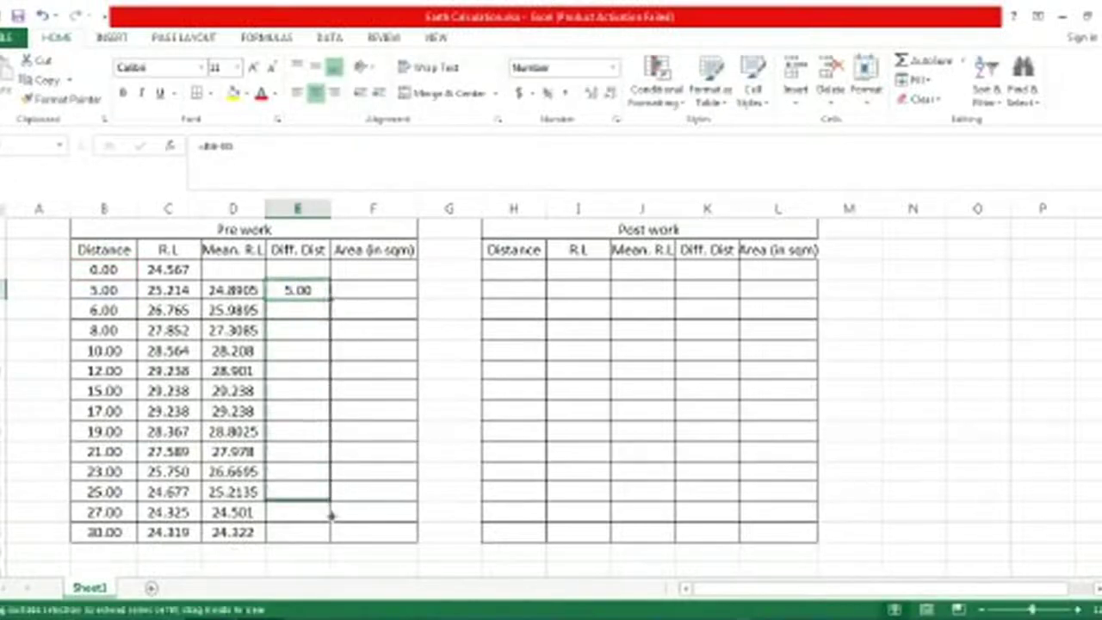
left_click(978, 431)
left_click(298, 310)
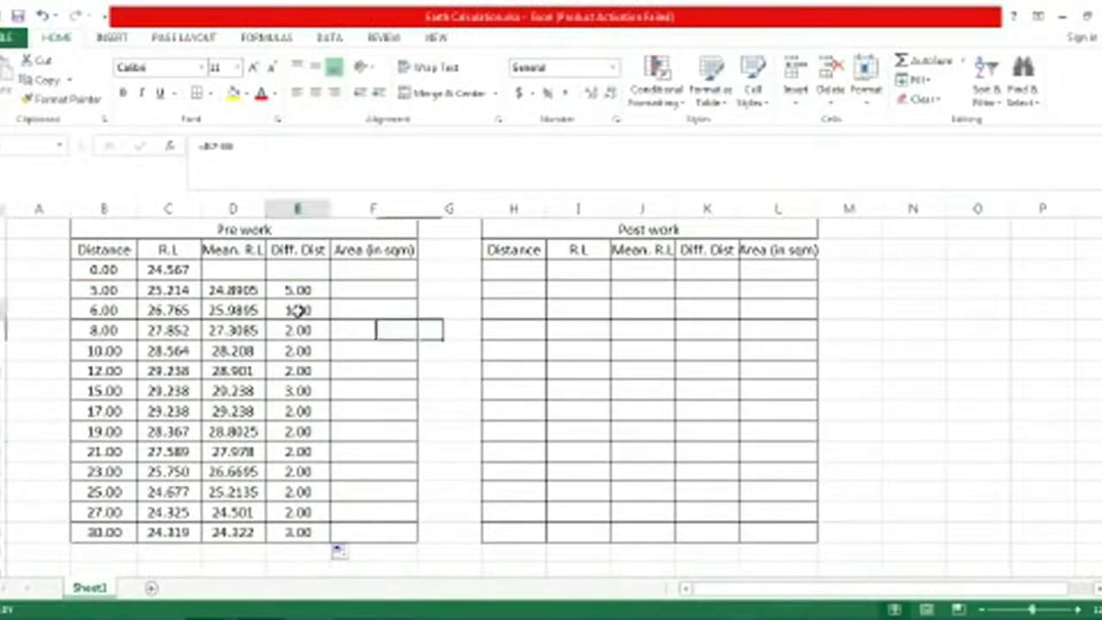
double_click(301, 310)
double_click(313, 330)
double_click(307, 350)
key("Escape")
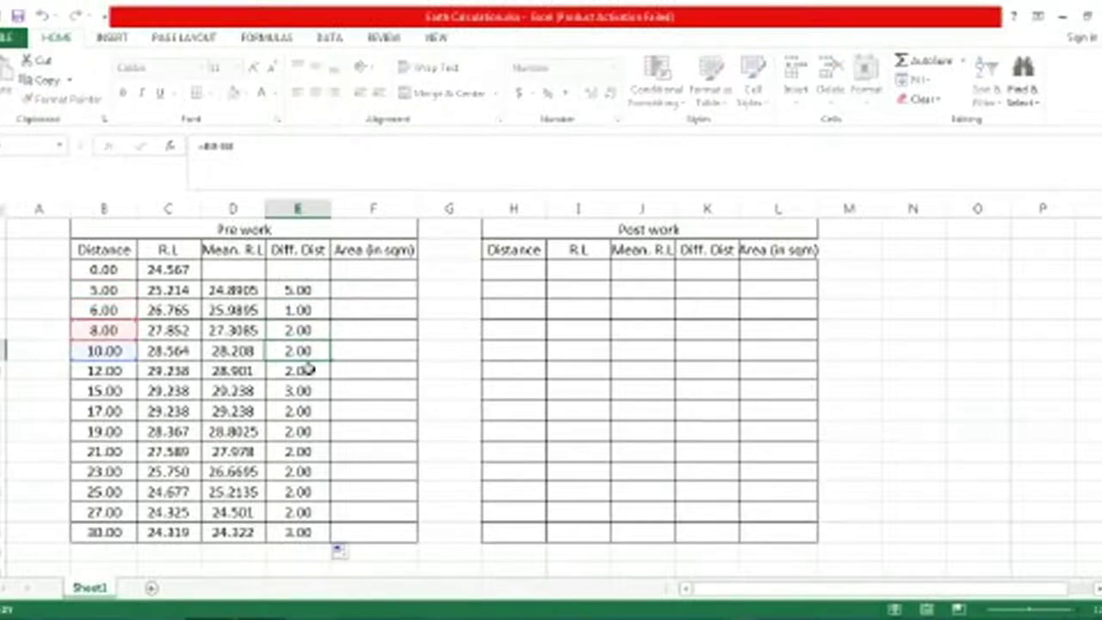
left_click(913, 353)
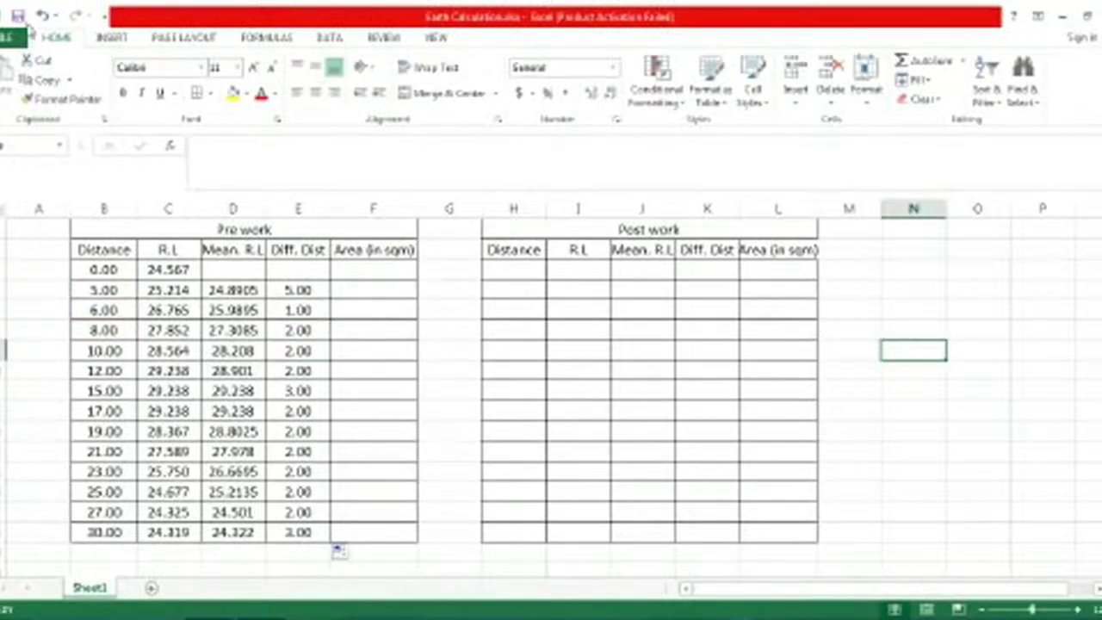
Step: Enter =ROUND(D5*E5,2) in the first Area cell, giving 124.45
left_click(375, 295)
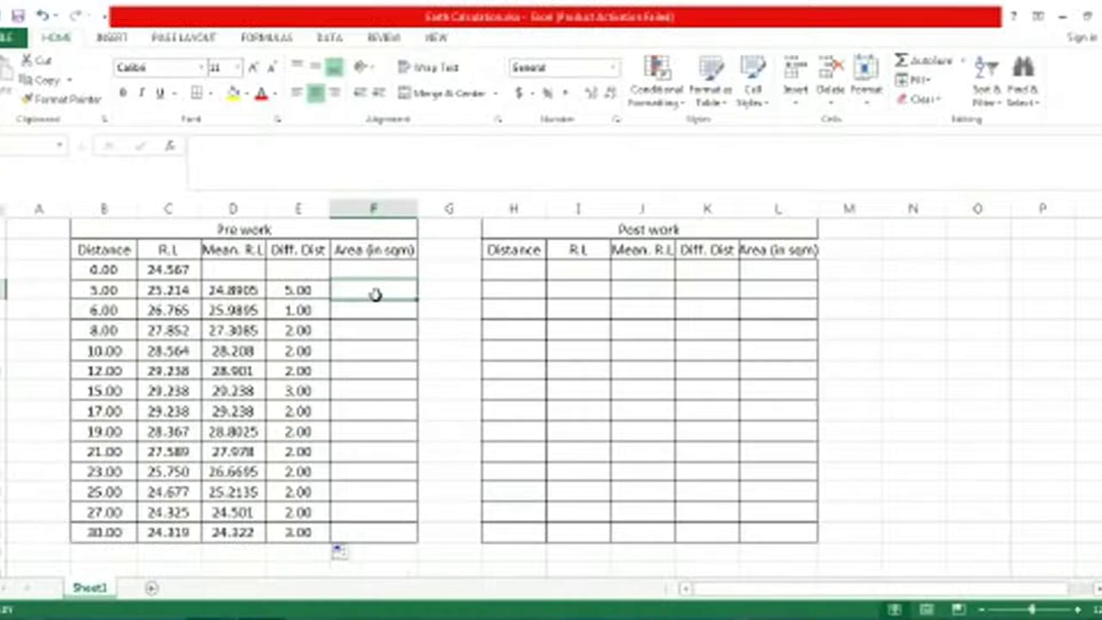
type("=")
key("Escape")
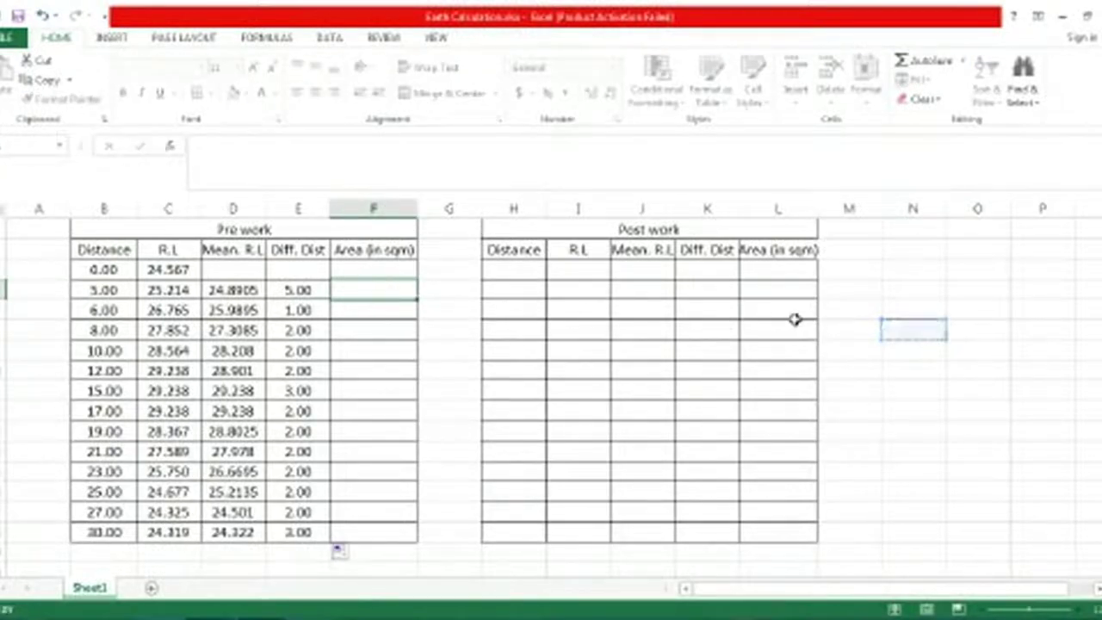
type("=")
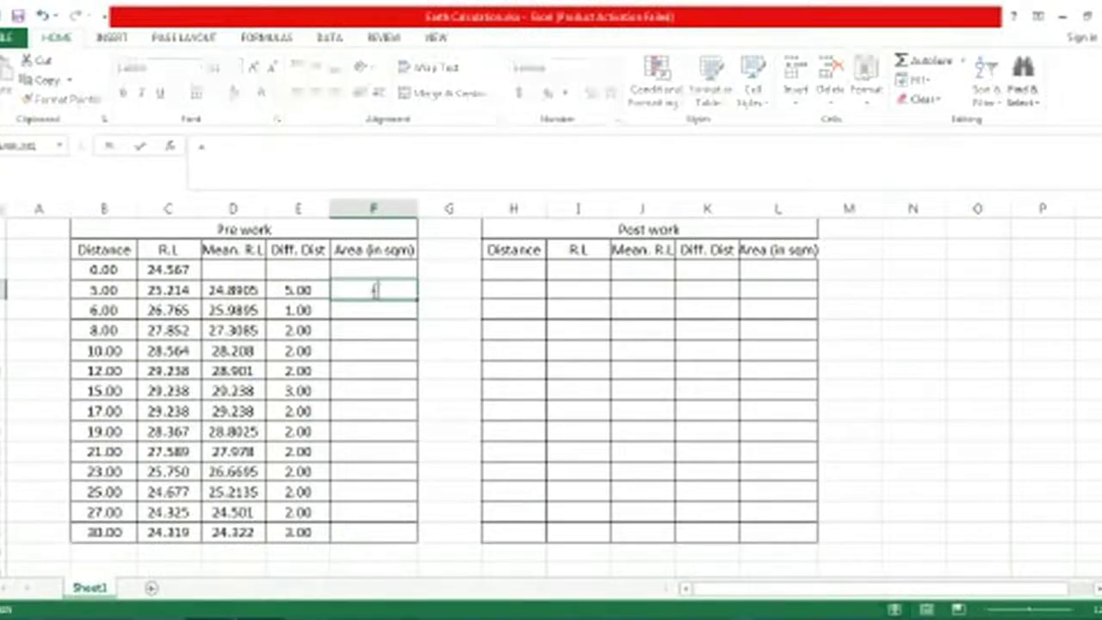
type("rou")
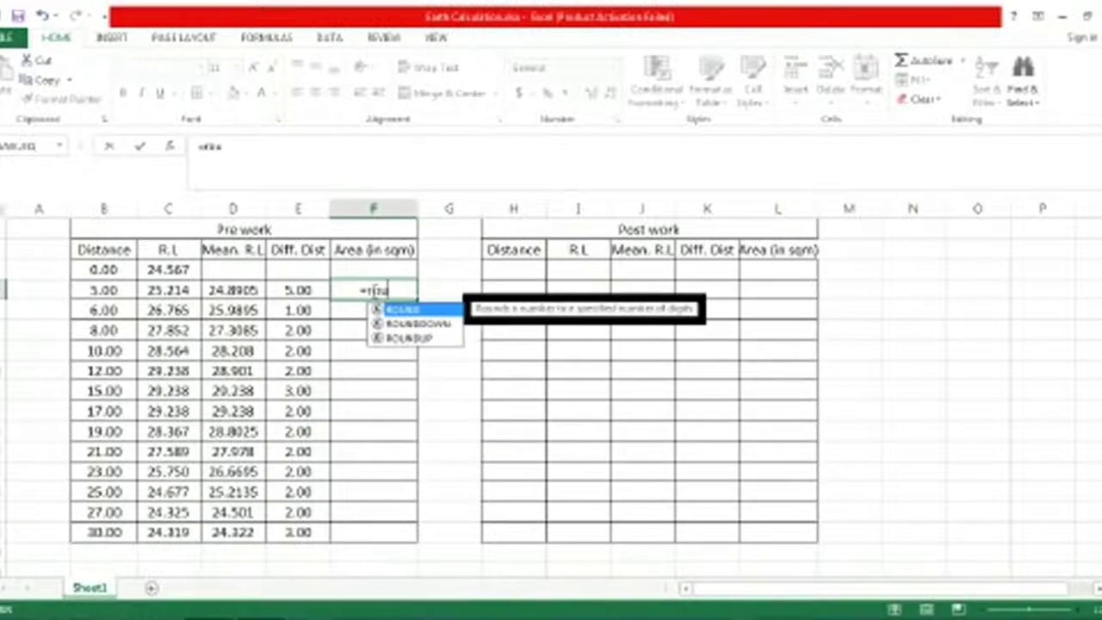
type("nd")
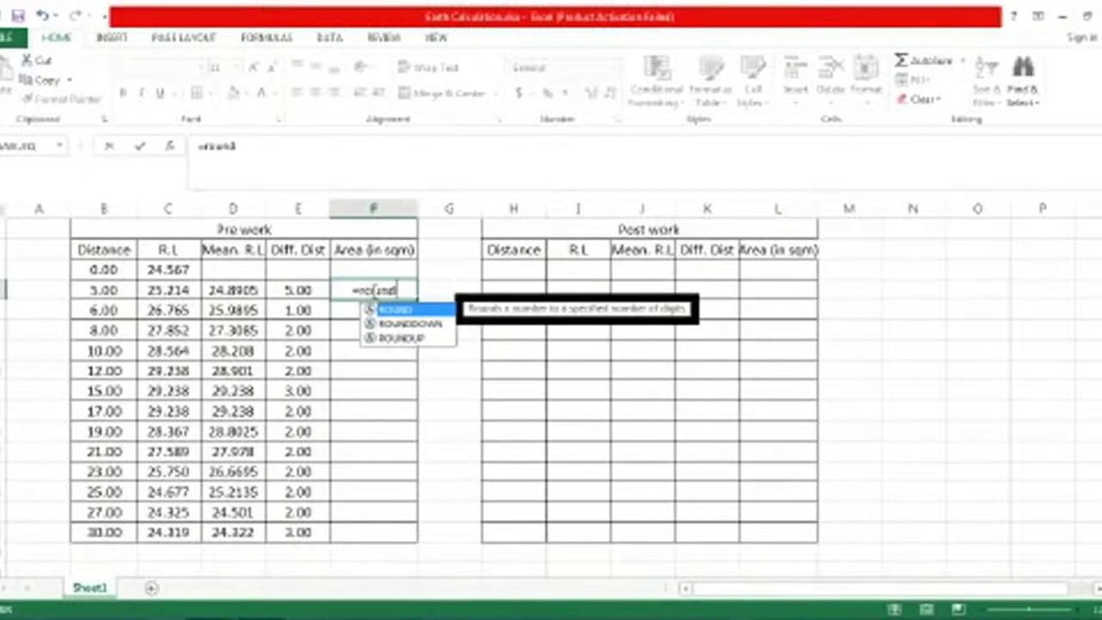
type("(")
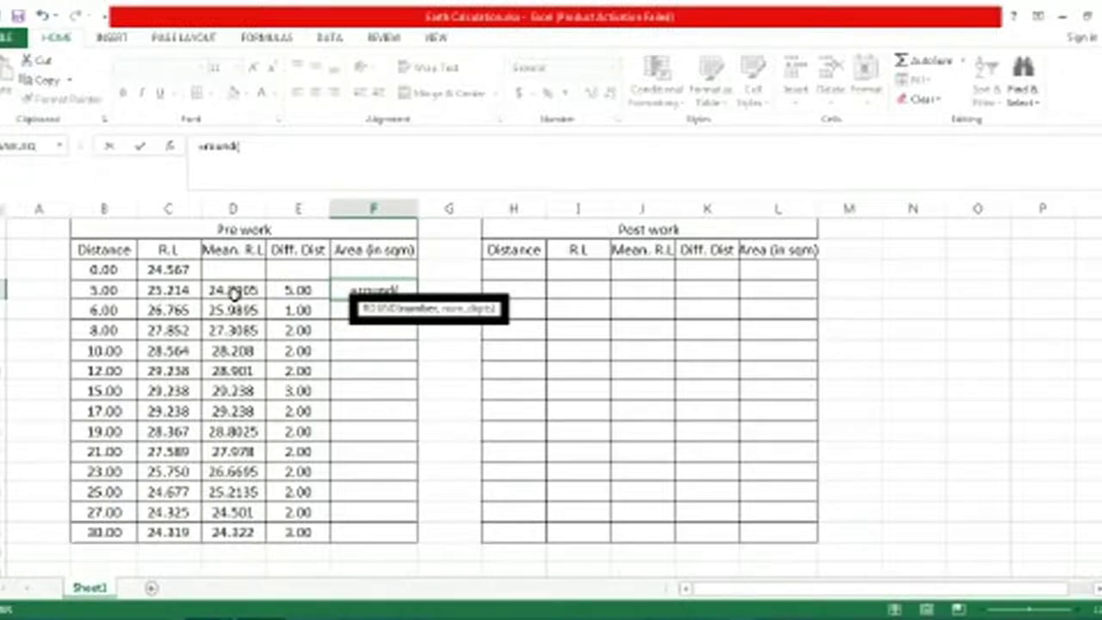
left_click(233, 294)
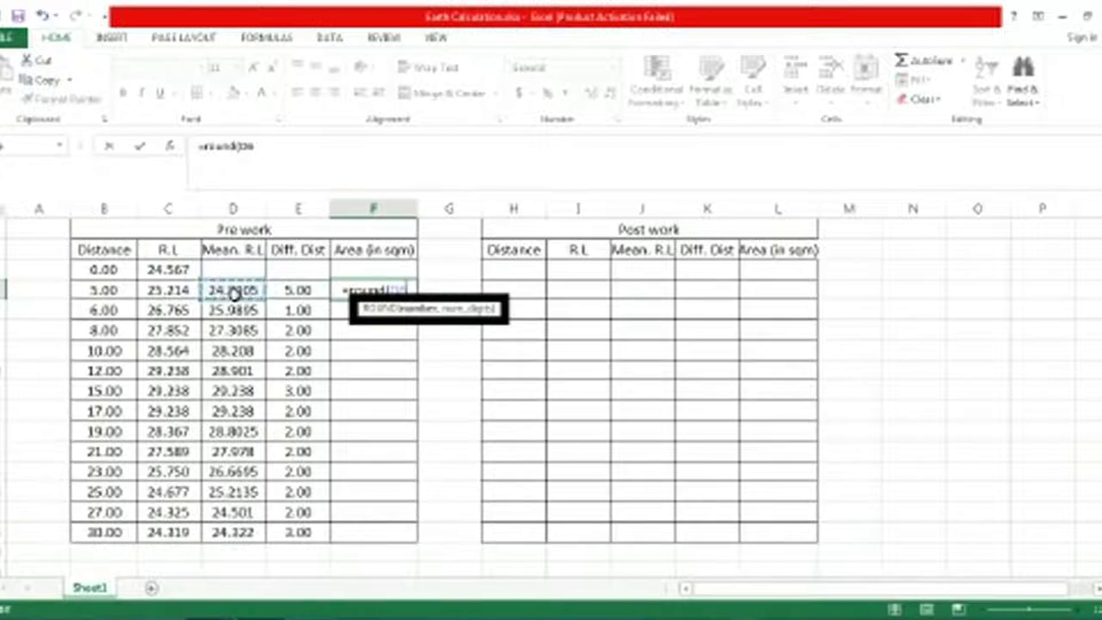
type("*")
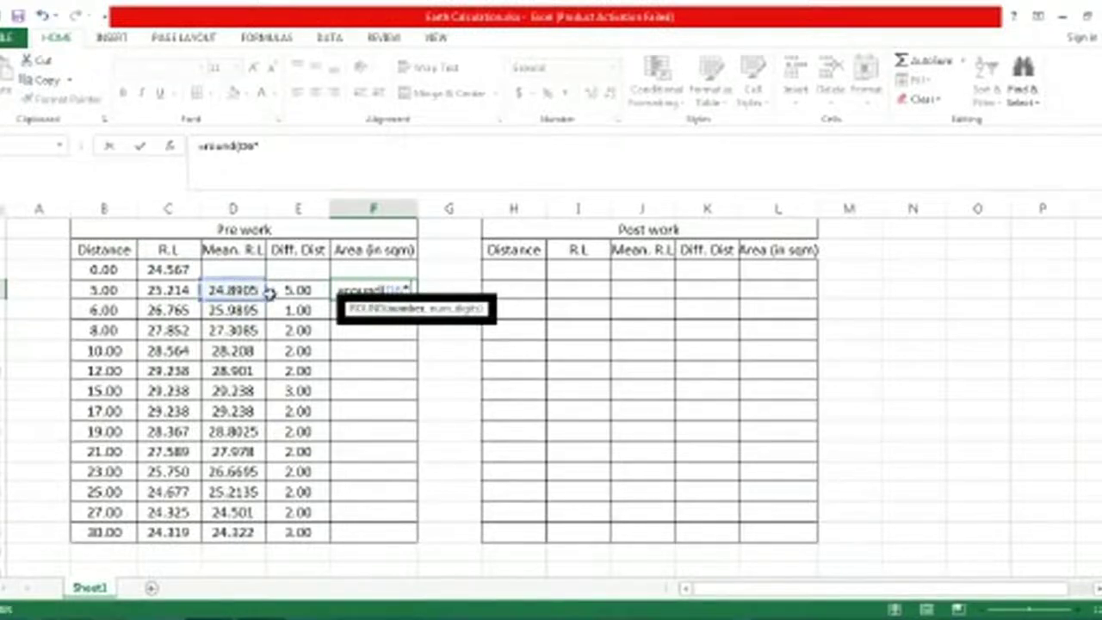
left_click(270, 294)
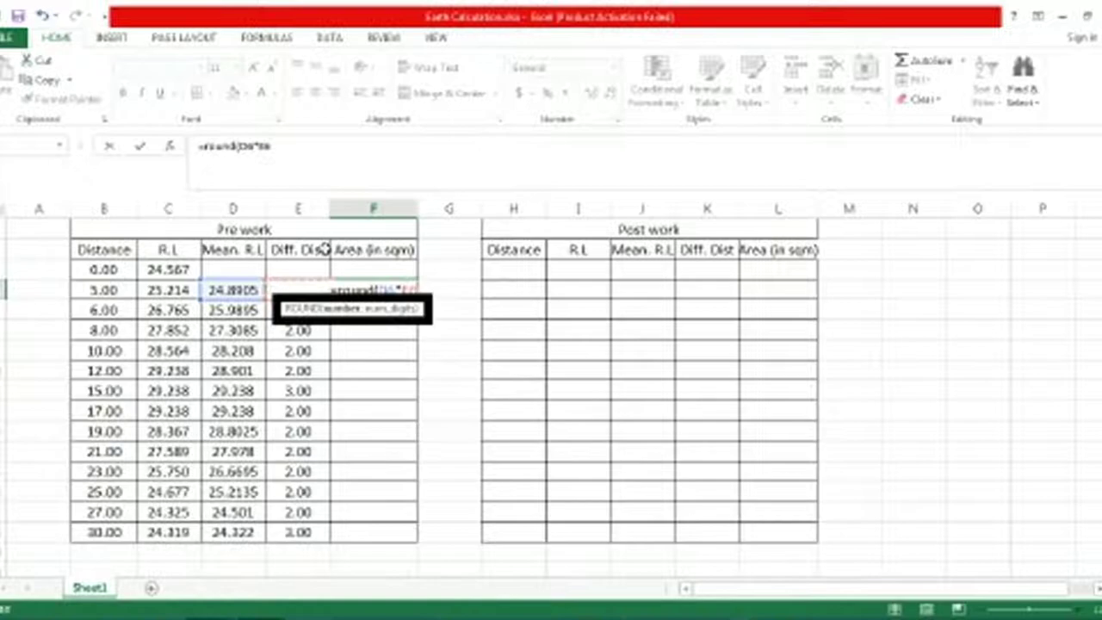
type(",2")
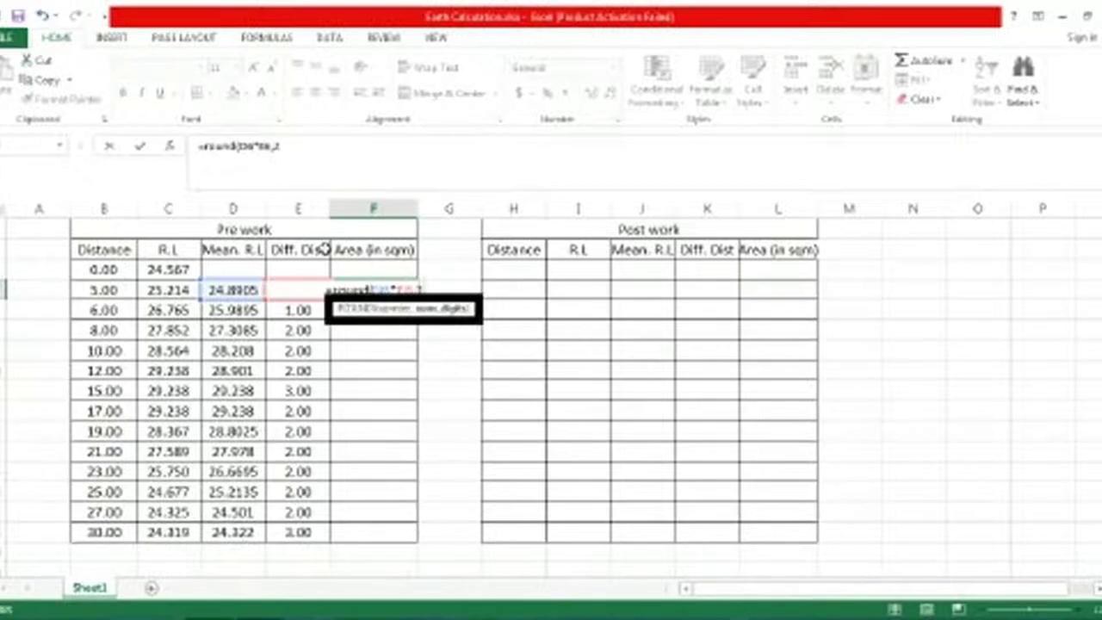
type(")")
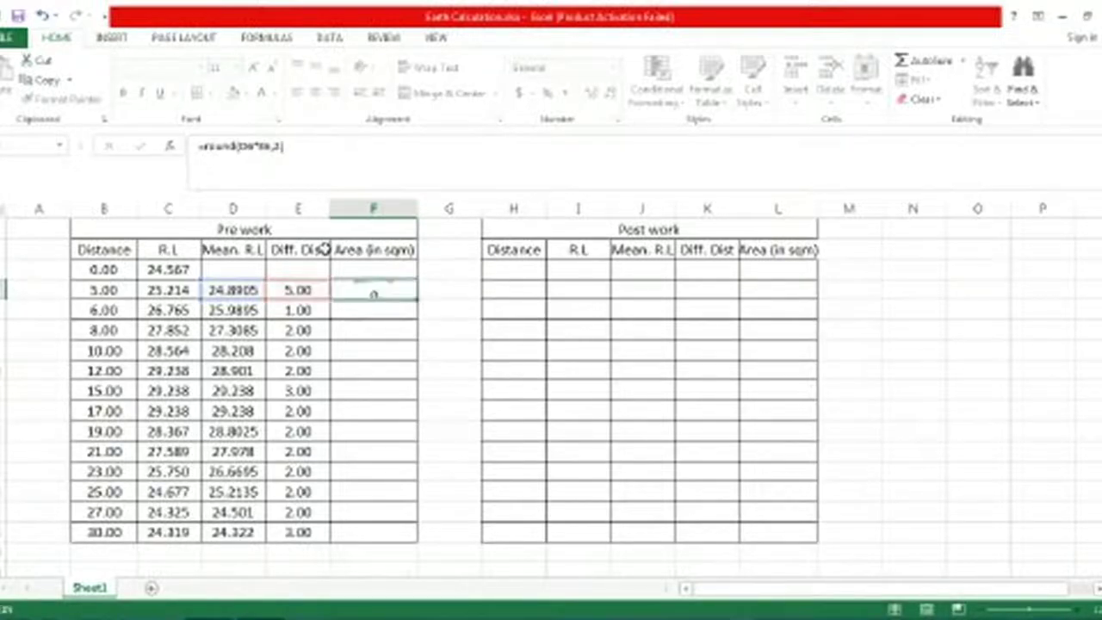
key("Return")
Step: Copy the area formula down to the last row, ending at 72.97
left_click(896, 311)
double_click(381, 290)
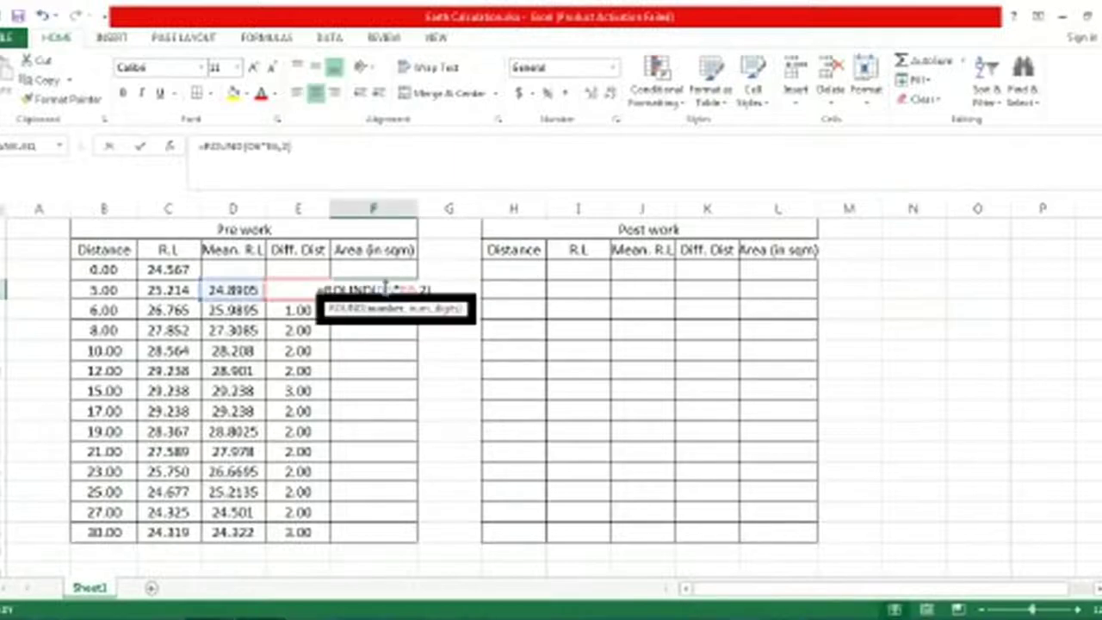
key("Escape")
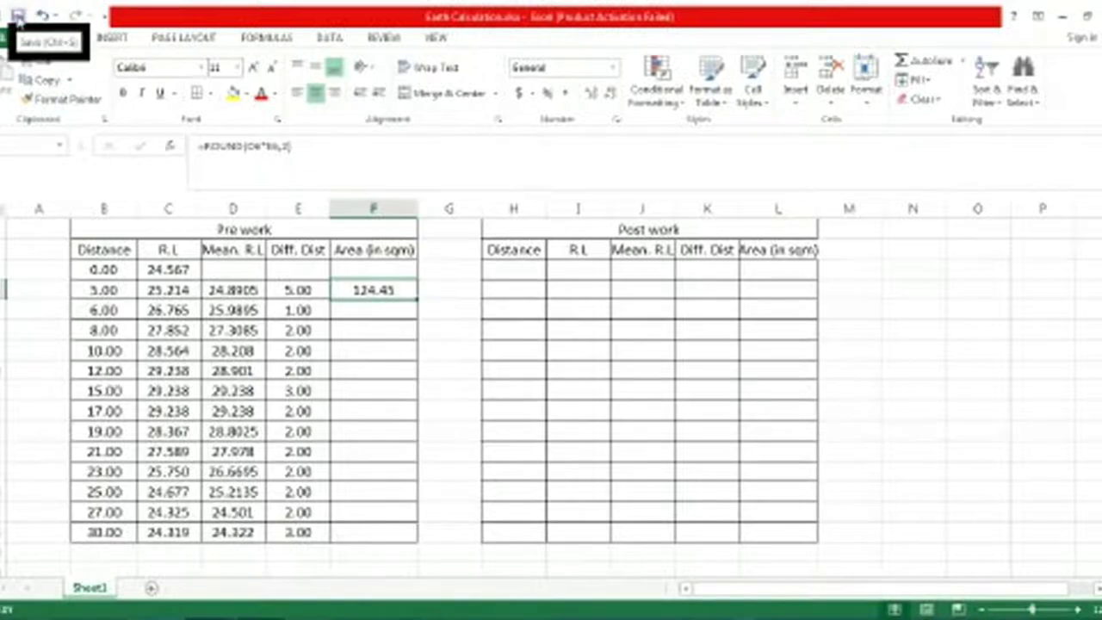
double_click(374, 290)
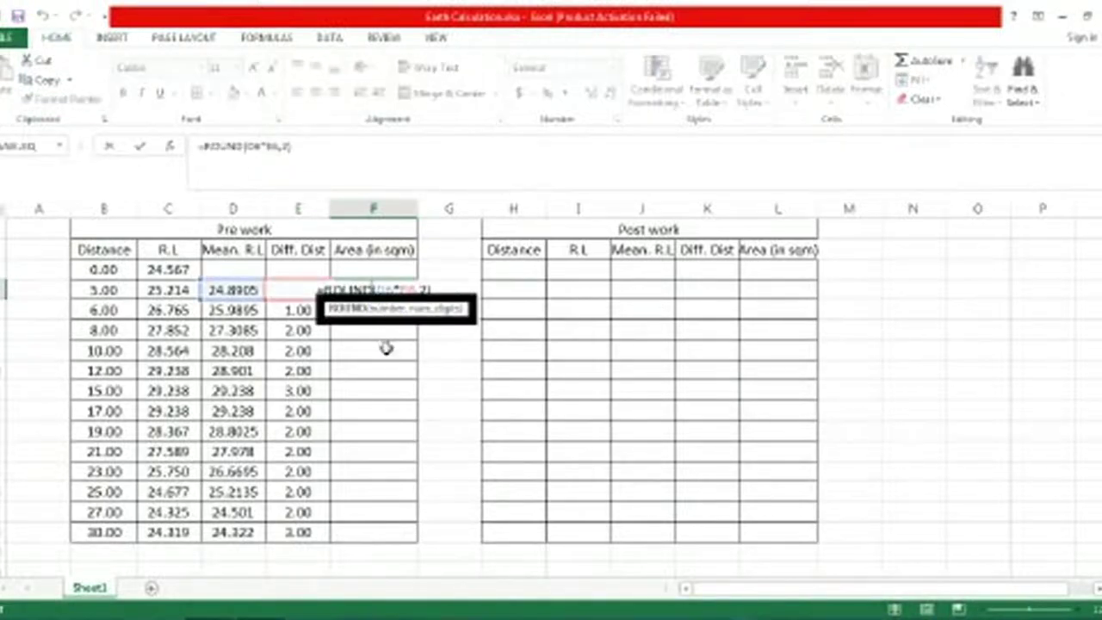
key("Escape")
left_click_drag(419, 301, 424, 542)
left_click(373, 208)
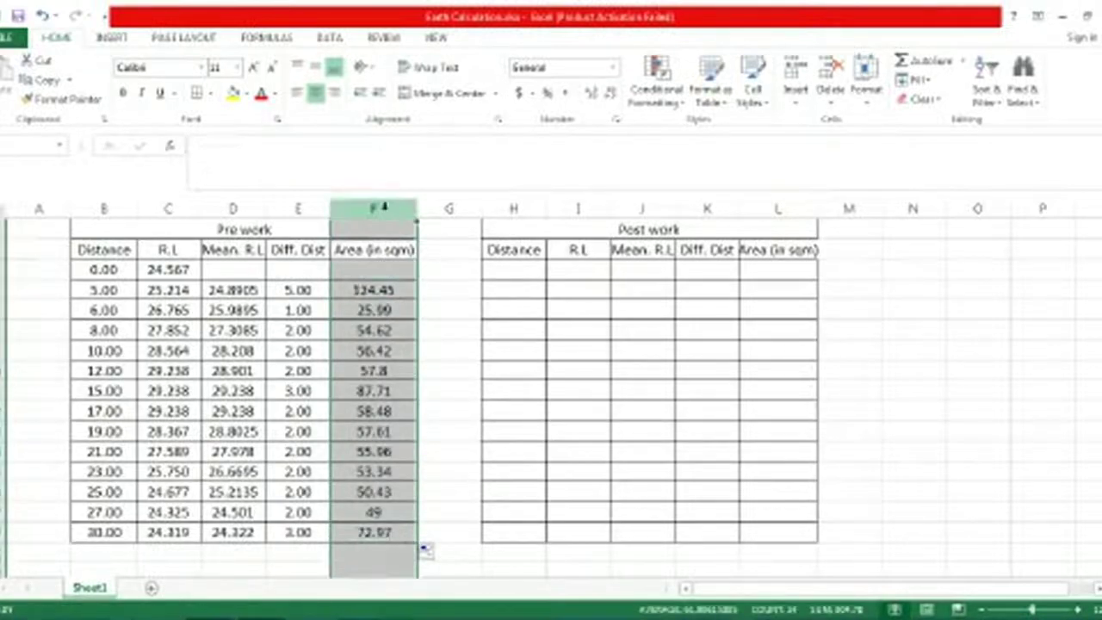
left_click(914, 289)
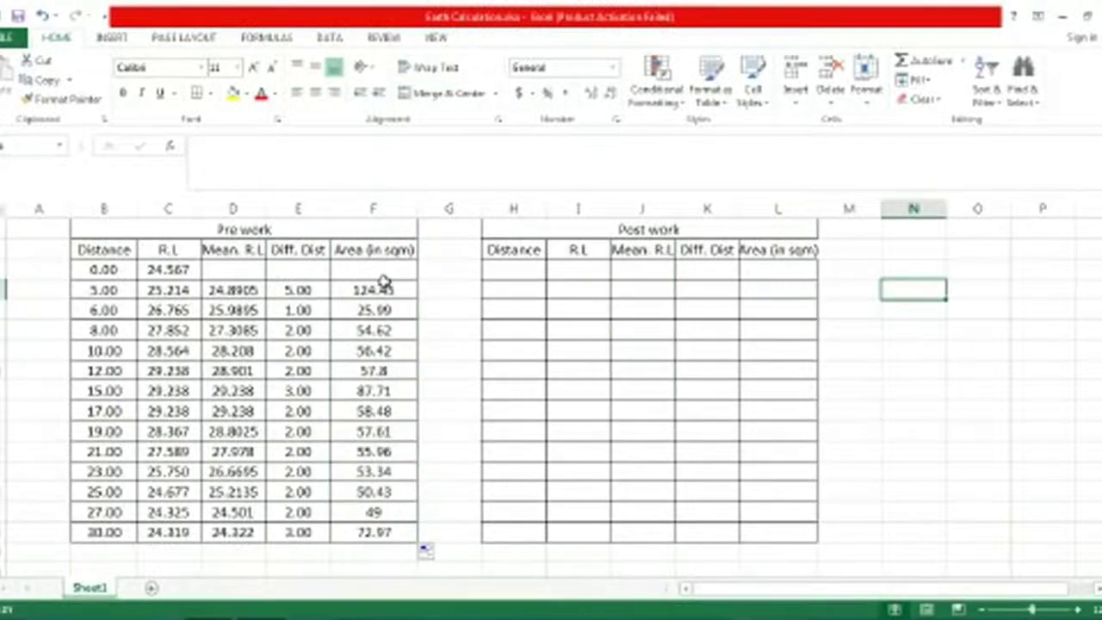
left_click(373, 208)
left_click(614, 67)
left_click(575, 133)
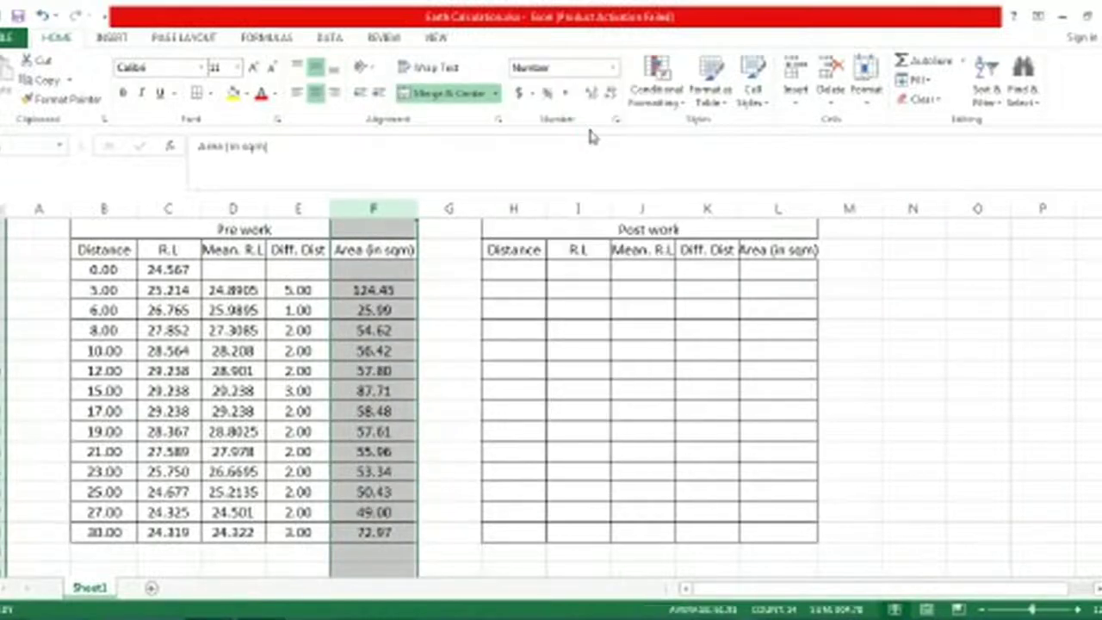
left_click(1012, 367)
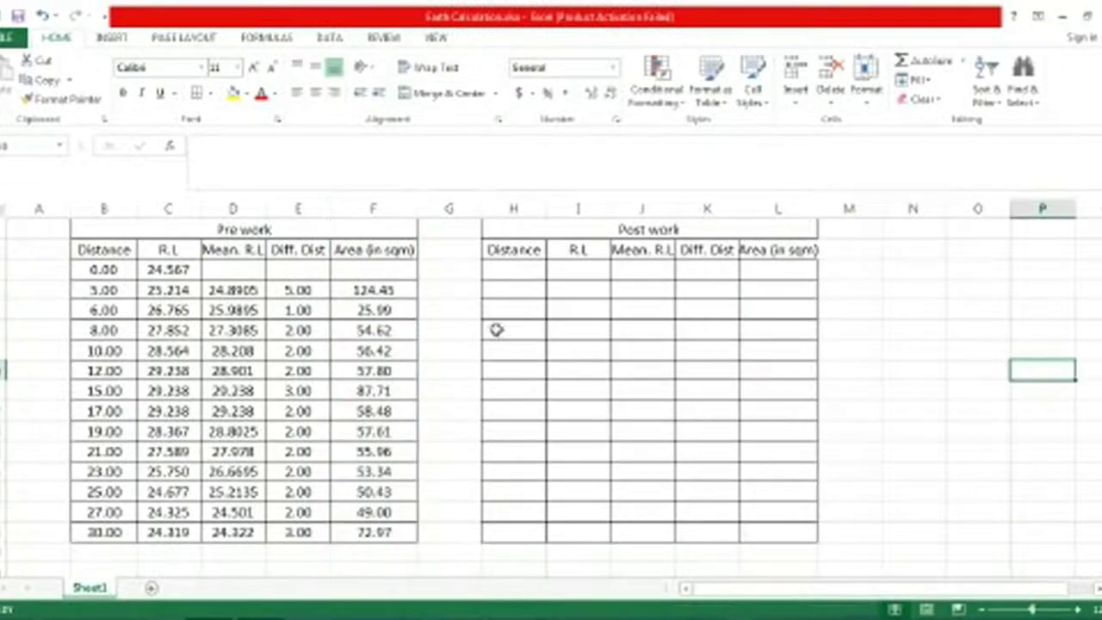
scroll(388, 349, "down", 1)
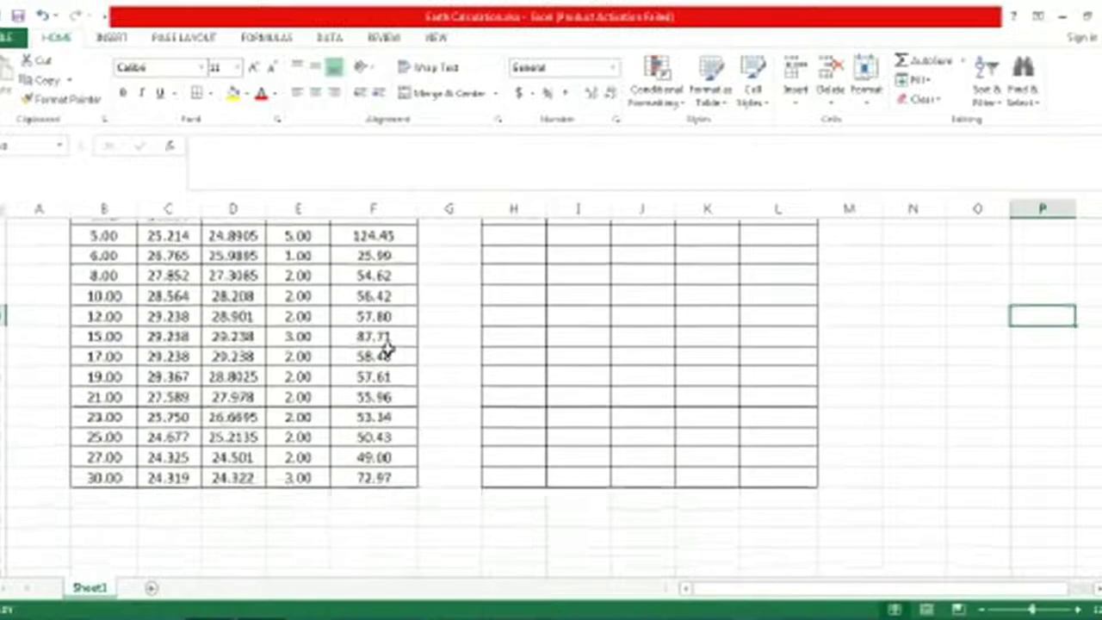
scroll(386, 352, "down", 1)
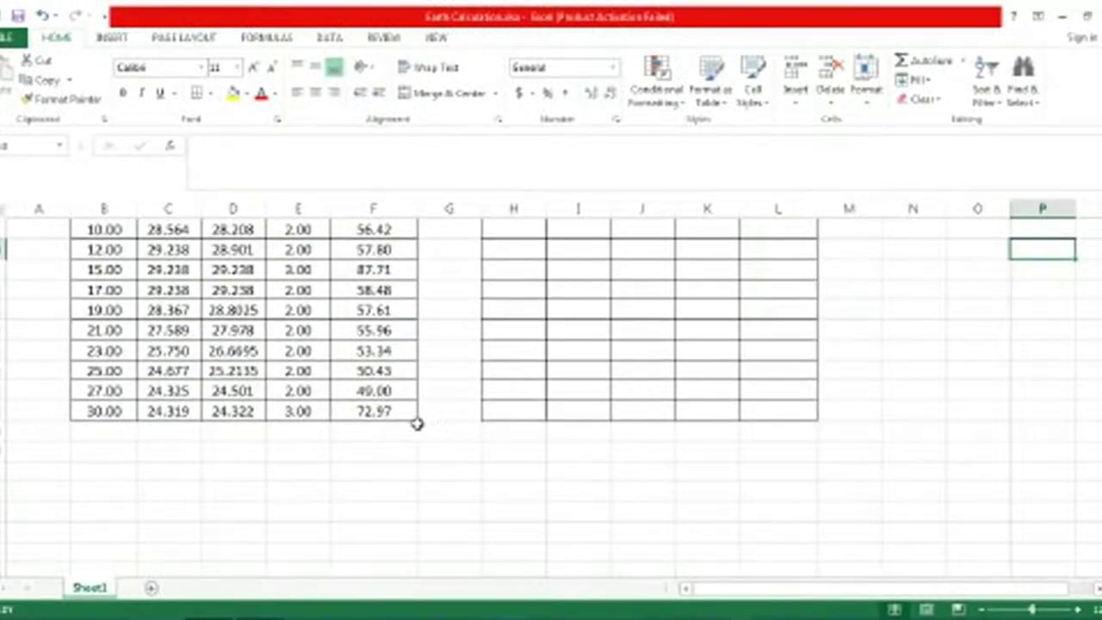
scroll(418, 422, "up", 3)
scroll(387, 411, "down", 1)
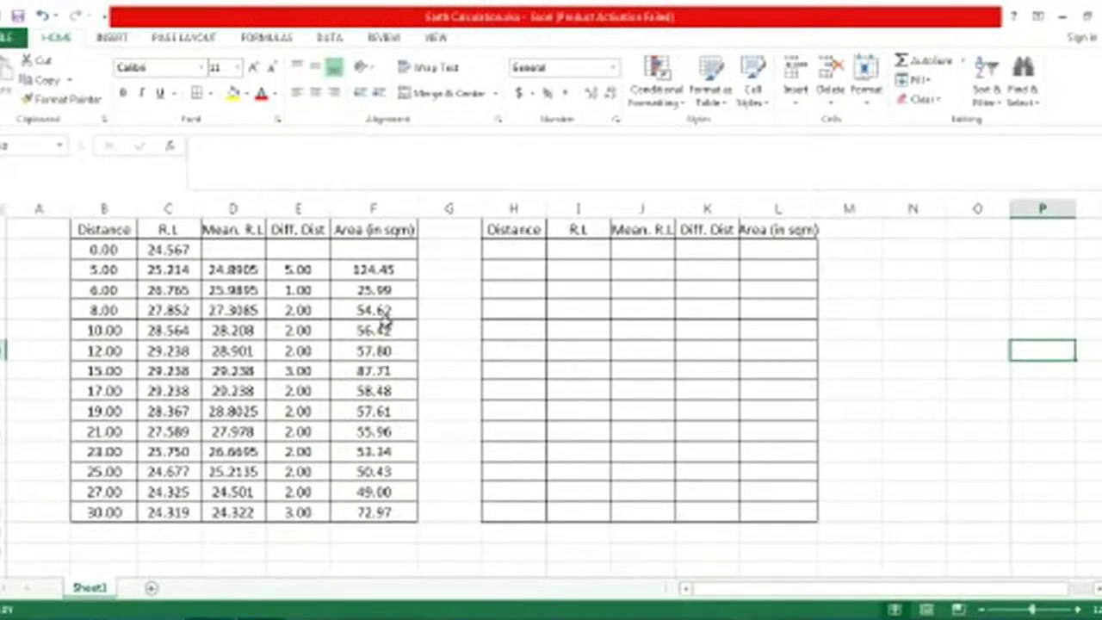
Step: AutoSum the Area column to a 804.78 total below the table
left_click_drag(386, 272, 386, 510)
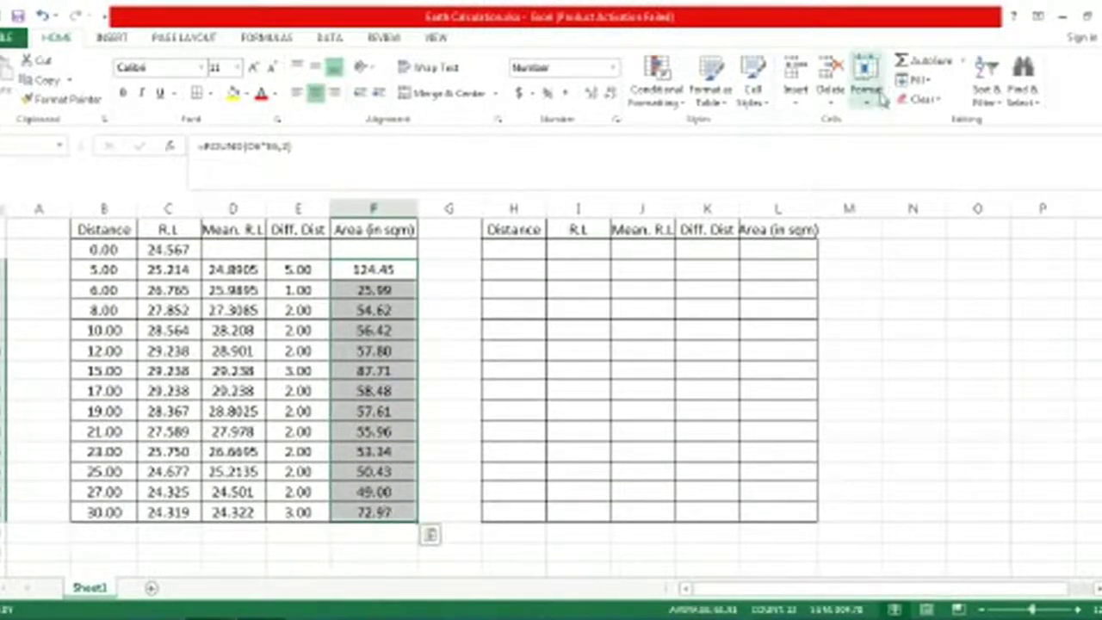
left_click(930, 67)
key("Return")
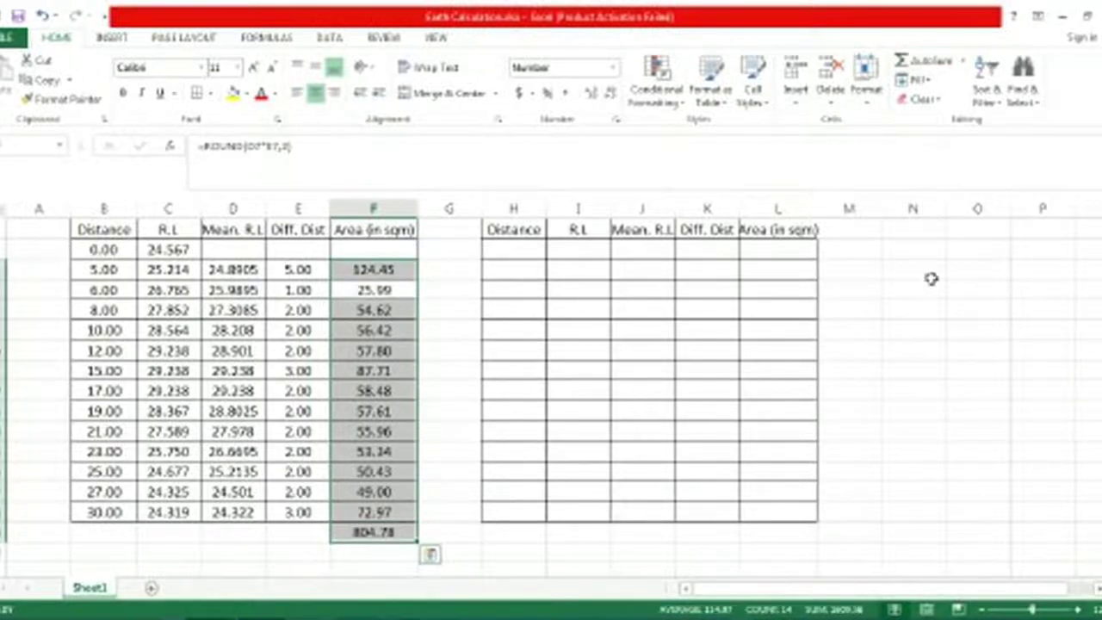
left_click(929, 353)
double_click(373, 532)
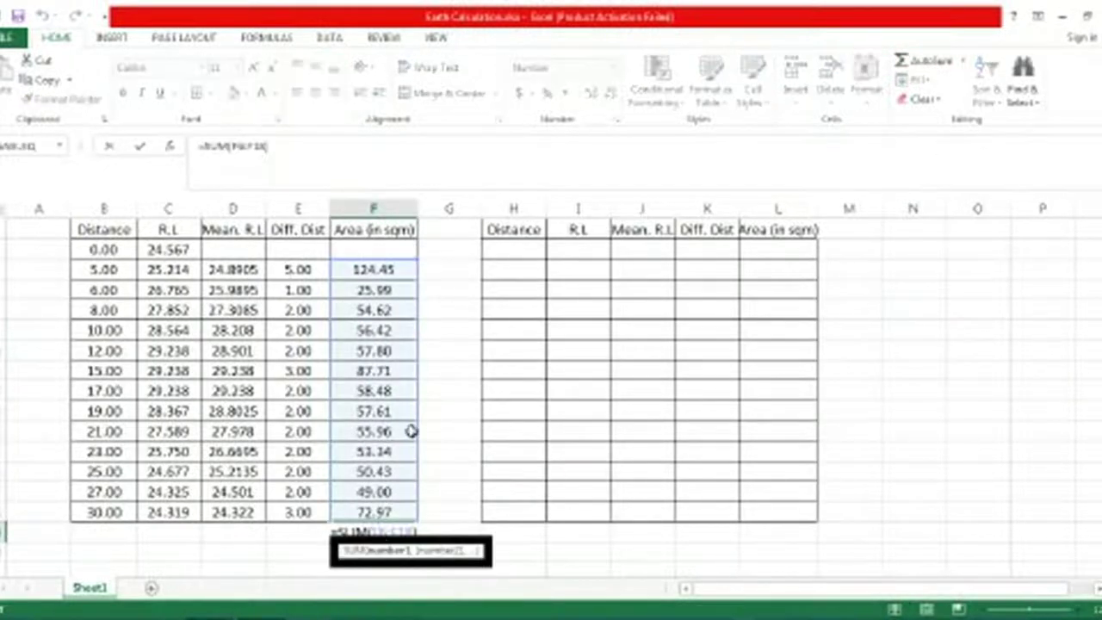
key("Escape")
Step: AutoSum the Diff. Dist column to a 30.00 total
left_click_drag(311, 270, 306, 513)
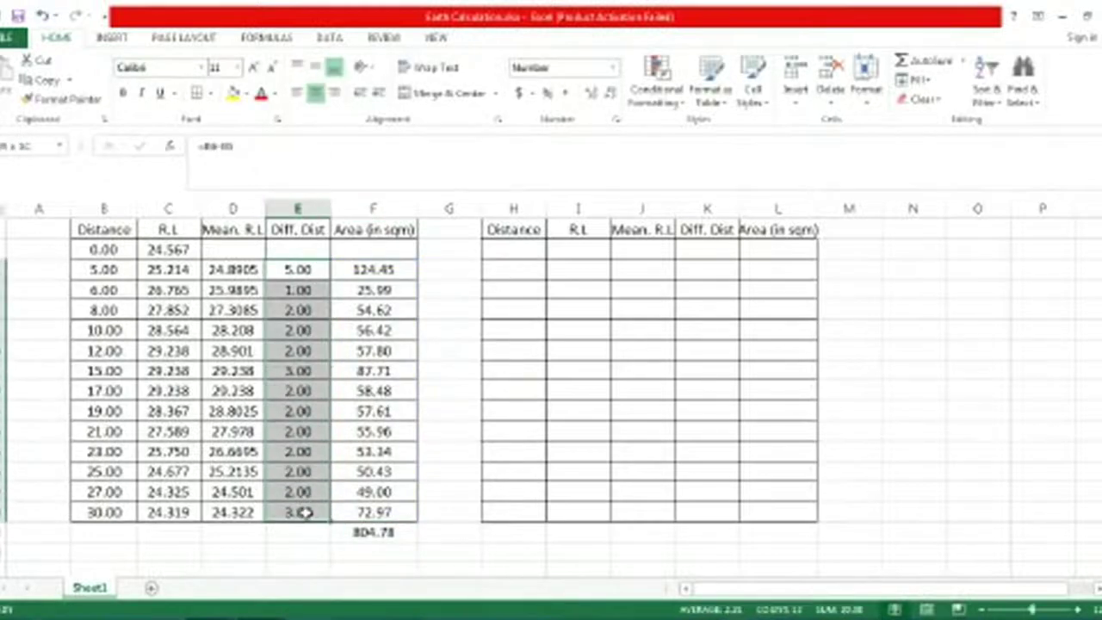
left_click(937, 62)
left_click(991, 345)
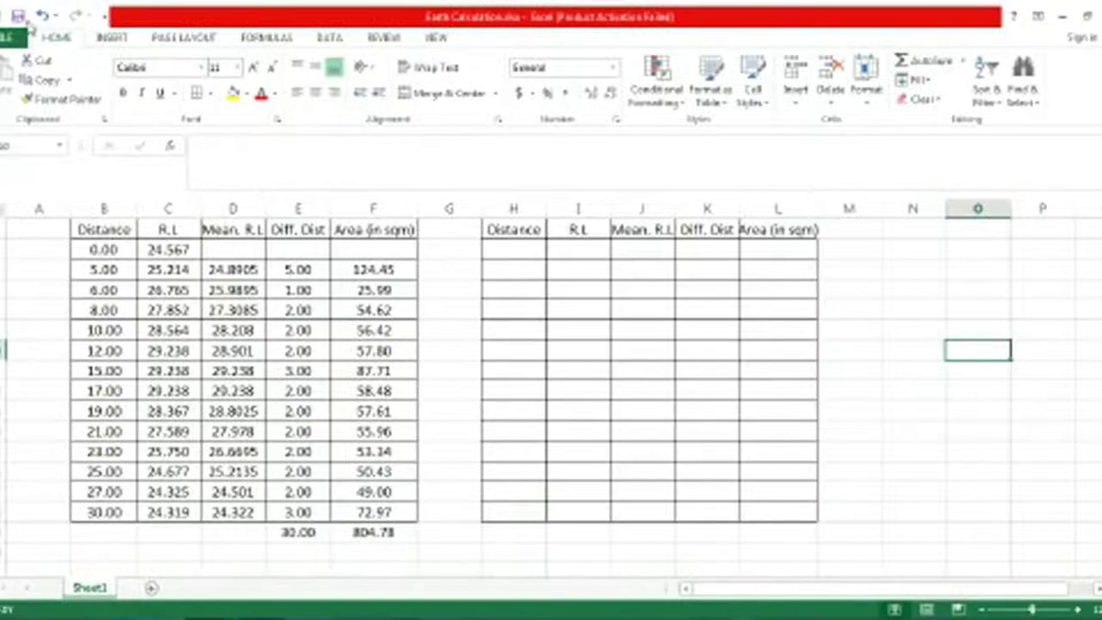
Step: Copy the Pre work table B3:F17 and paste it at H3 as the Post work table
left_click(1030, 322)
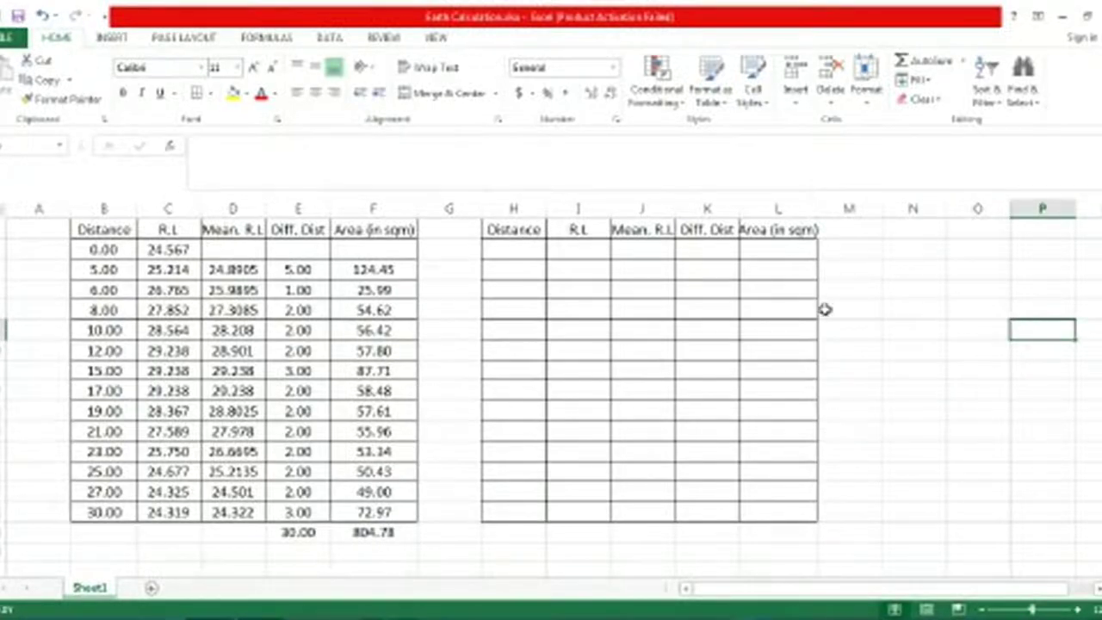
mouse_move(103, 250)
left_mouse_down()
mouse_move(338, 431)
mouse_move(379, 527)
left_mouse_up()
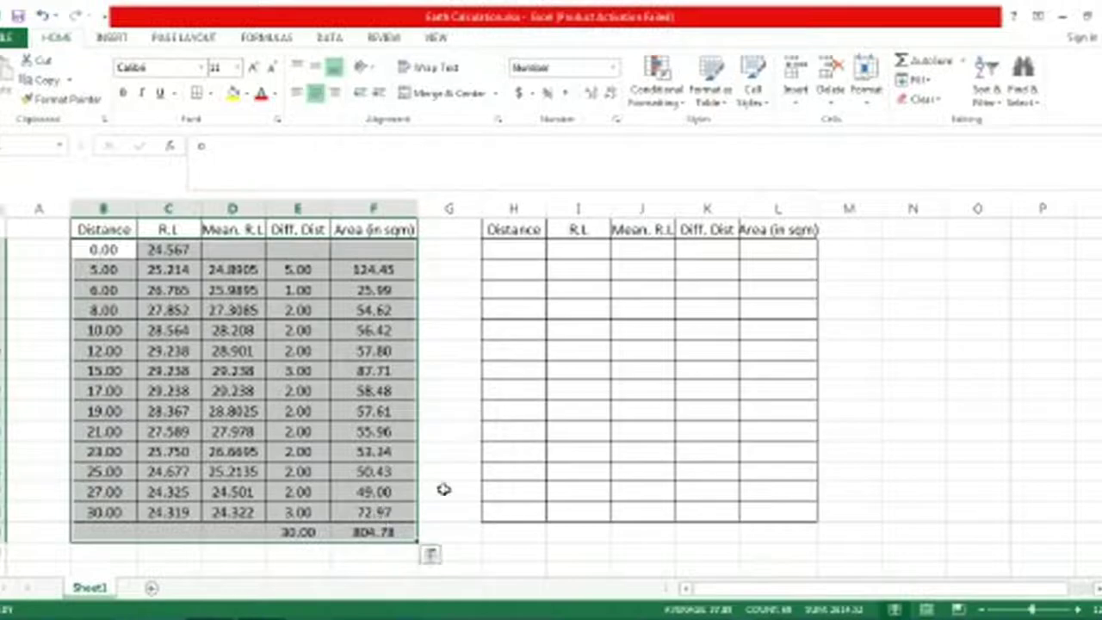
key("ctrl+c")
left_click(521, 255)
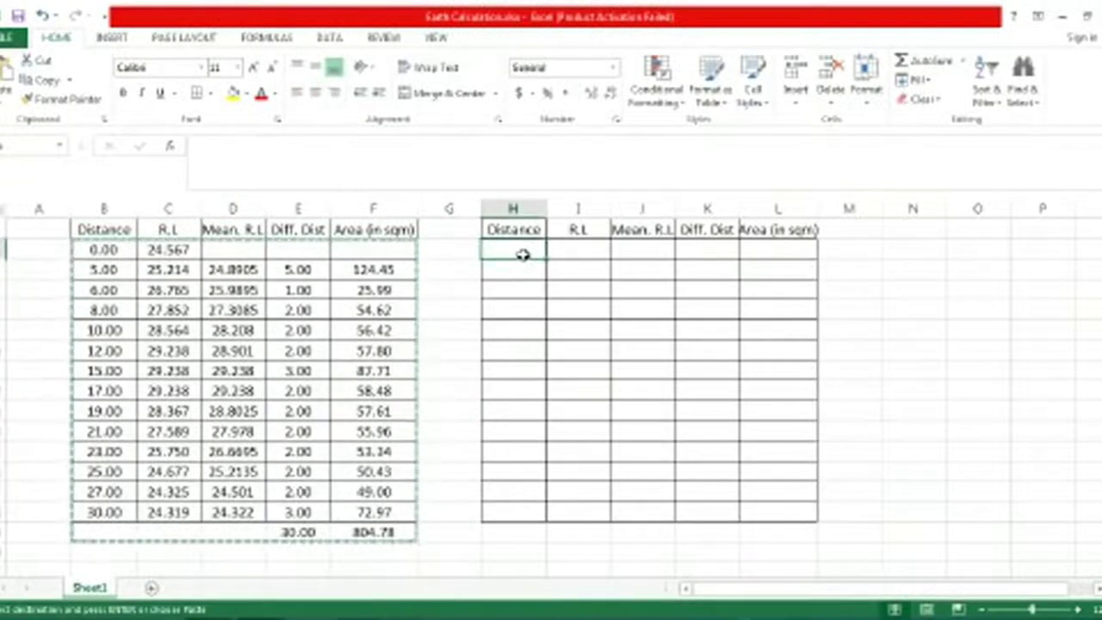
key("ctrl+v")
Step: Inspect a pasted Diff. Dist cell's formula with F2 to confirm the copy
left_click(947, 410)
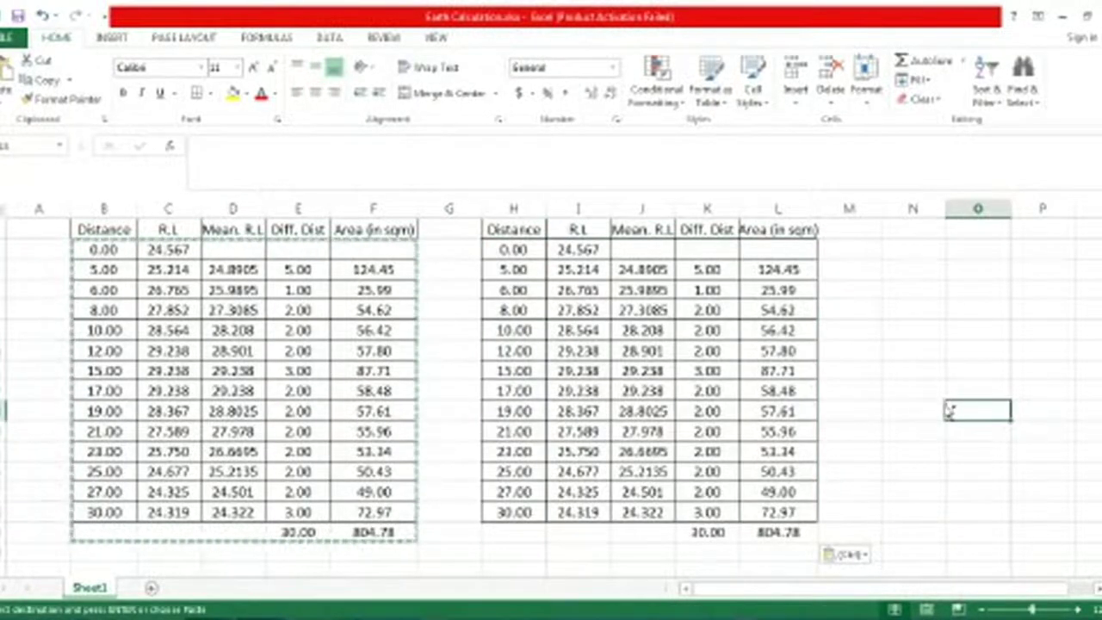
key("Escape")
left_click(706, 391)
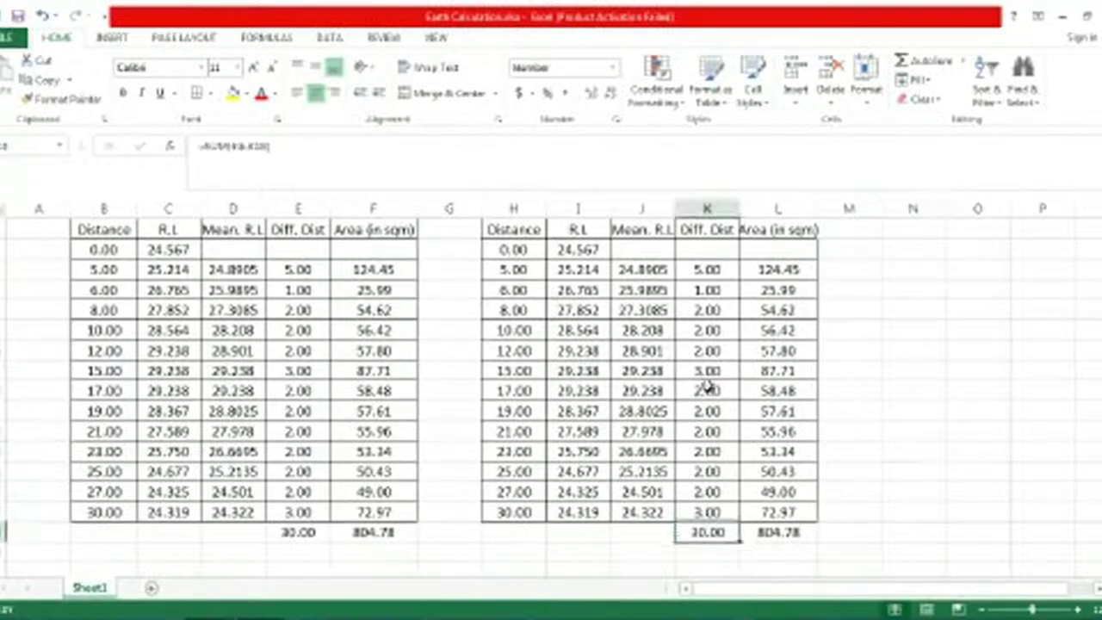
key("F2")
left_click(851, 373)
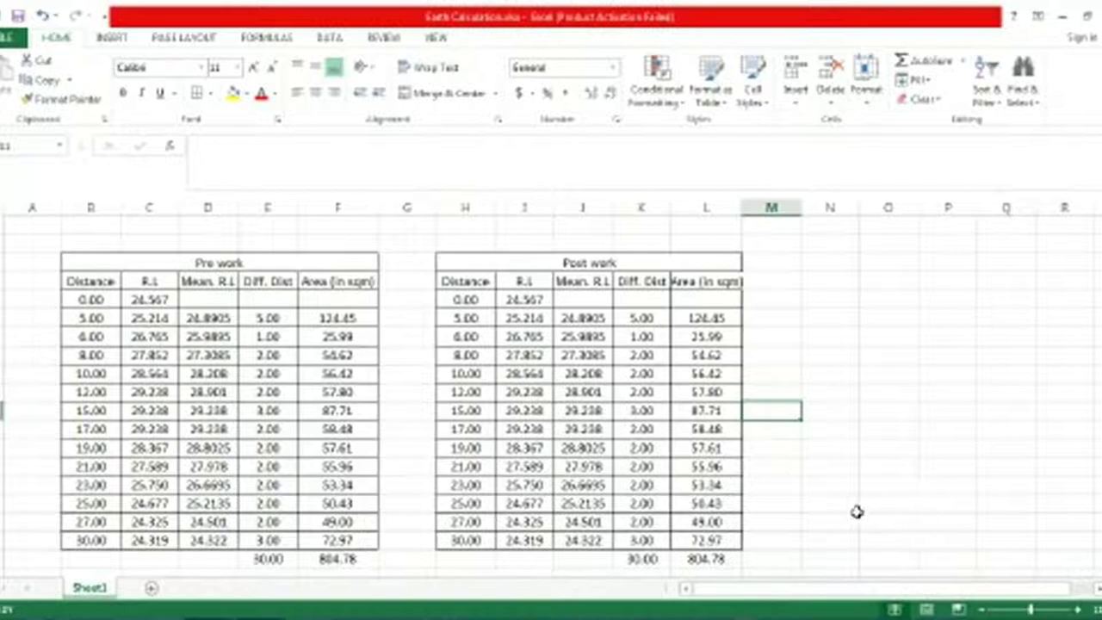
Step: Delete the empty column A so both tables shift left
left_click(32, 207)
left_click(831, 69)
left_click(830, 318)
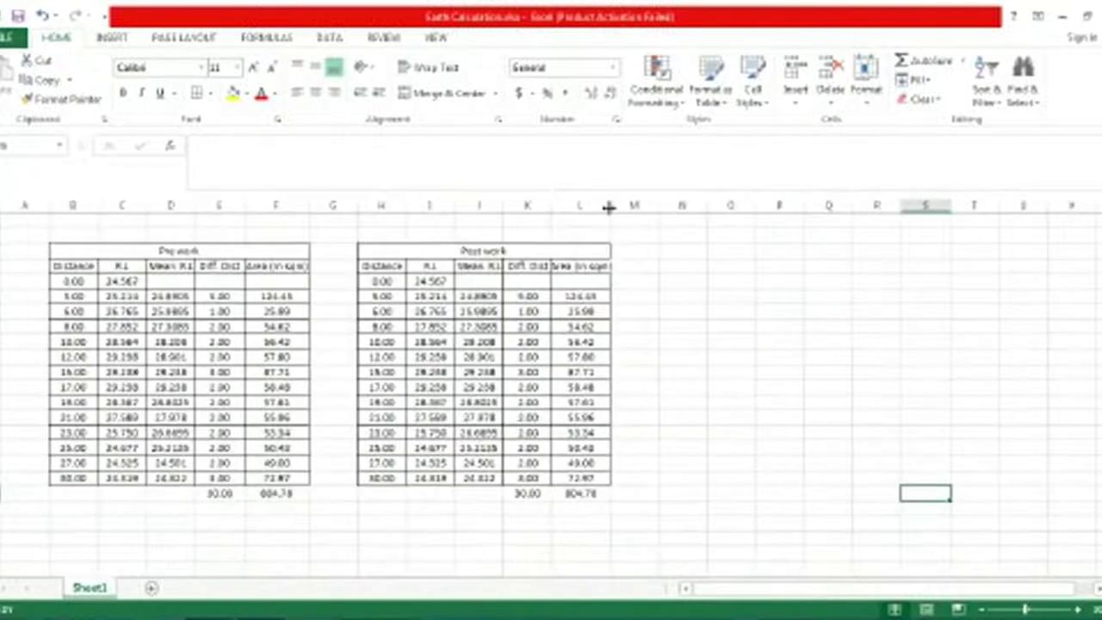
Step: Drag a column border to set the Post work Area column width to 10.86
left_click_drag(608, 207, 613, 207)
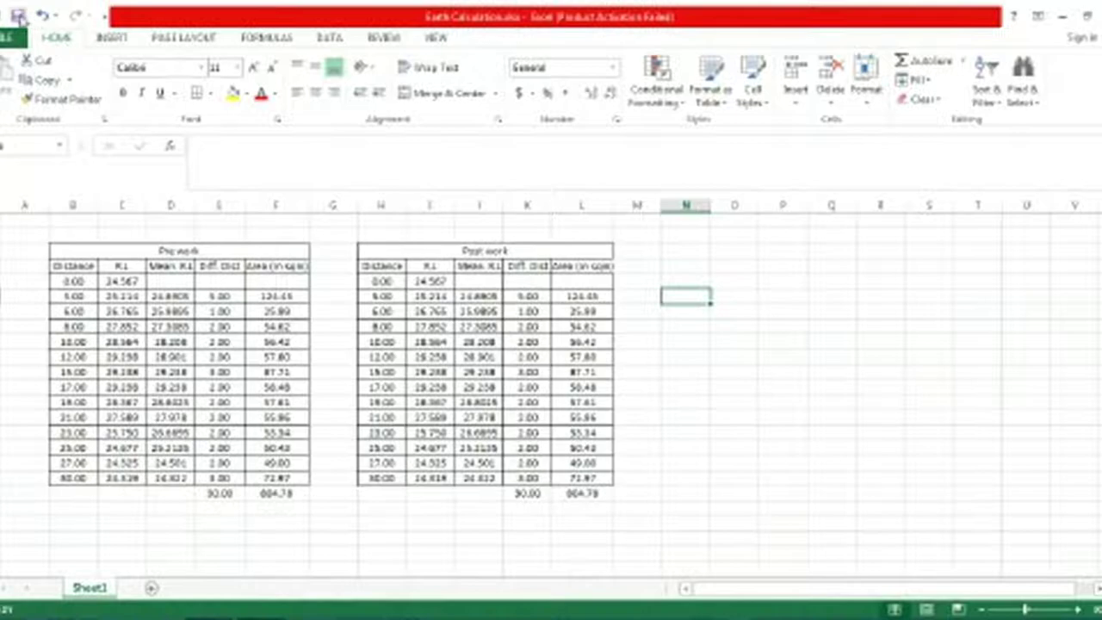
scroll(640, 327, "down", 4)
scroll(638, 326, "up", 4)
left_click(349, 515)
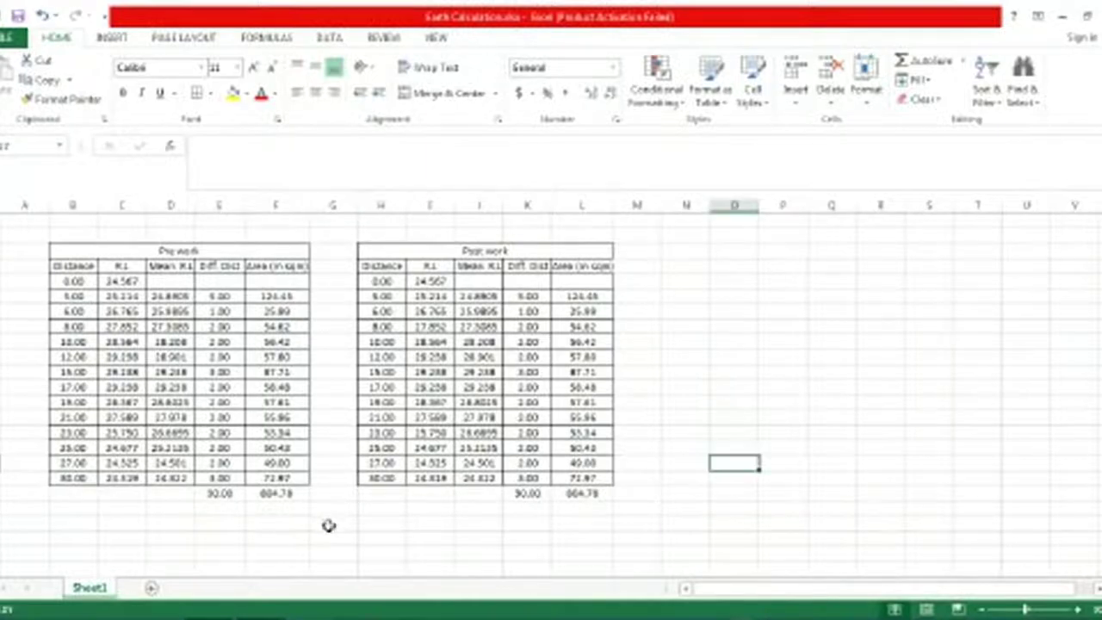
left_click(328, 526)
Step: Type a Diff label below the tables and enter =L19-F19 in the cell beside it
key("Left")
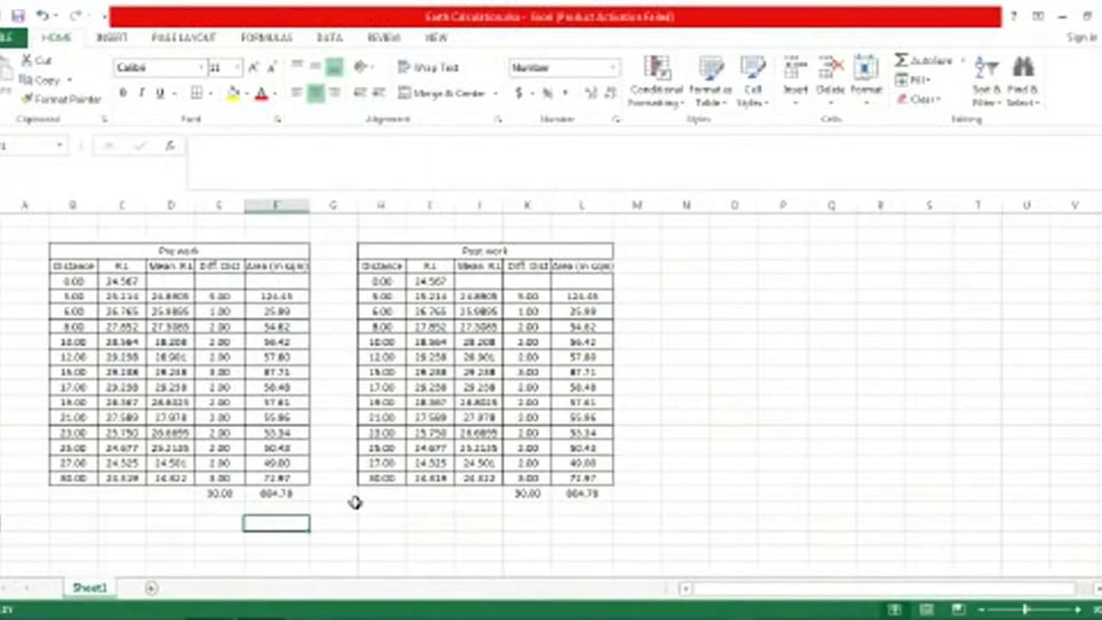
type("Diff")
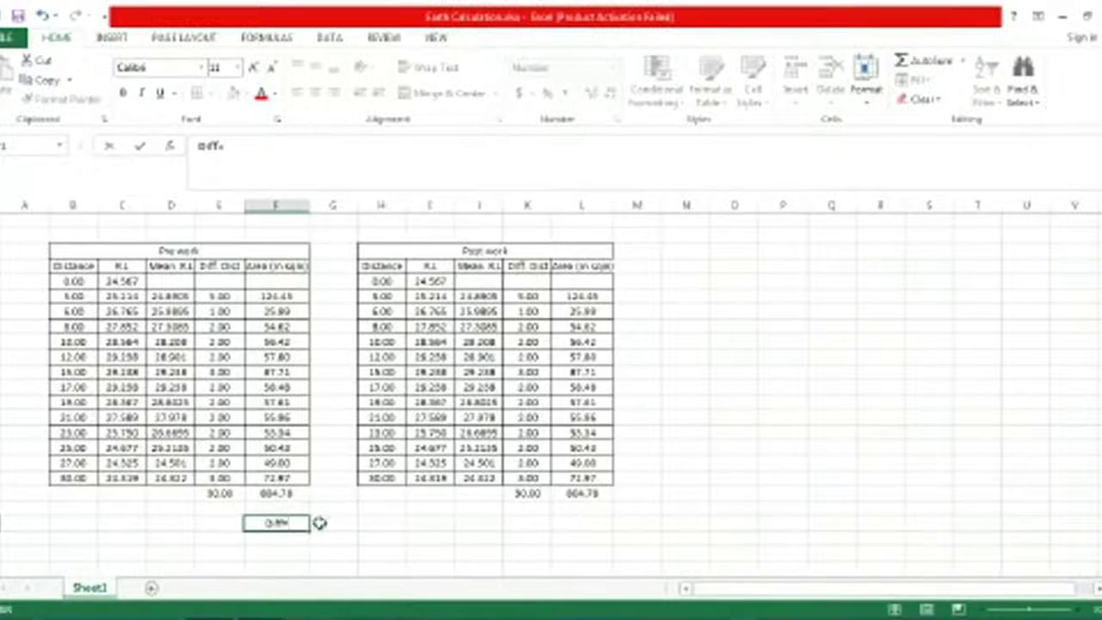
left_click(319, 523)
type("=")
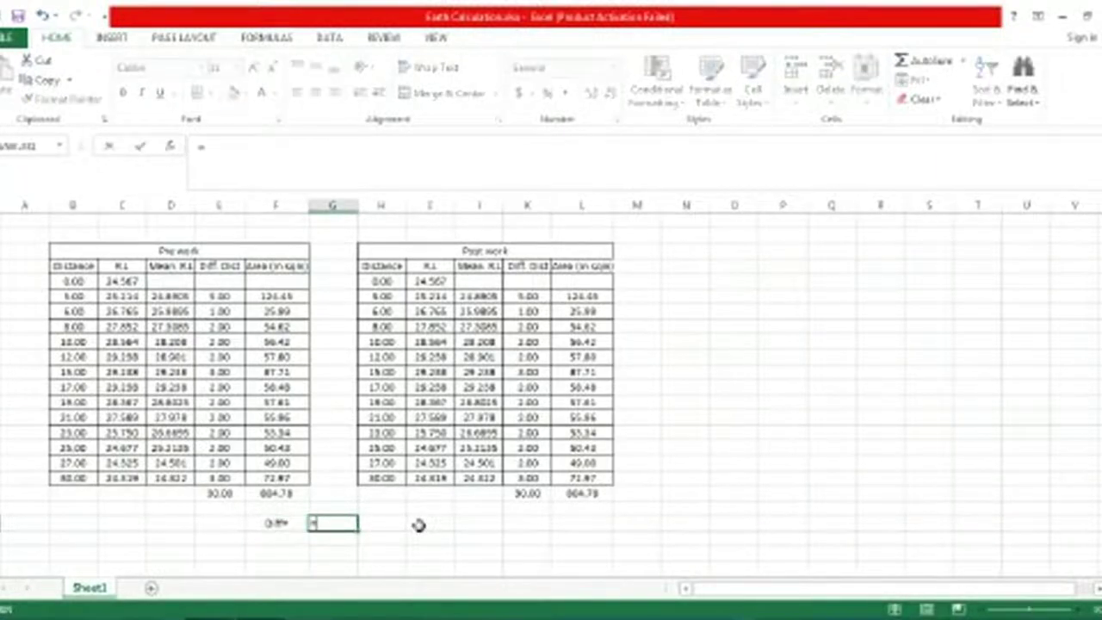
left_click(606, 492)
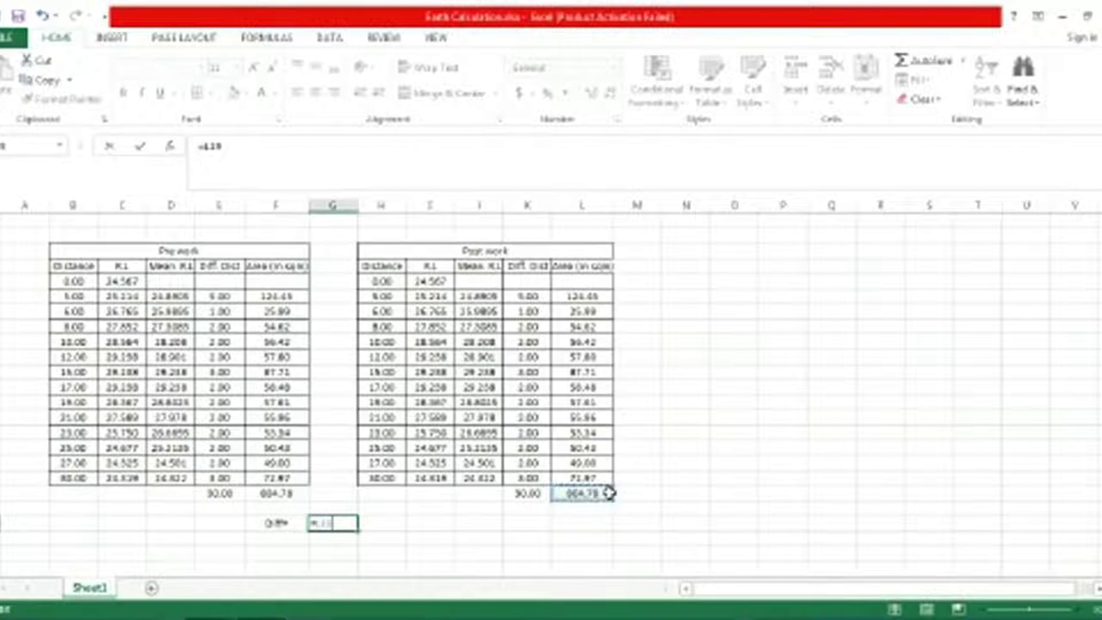
type("-")
left_click(284, 492)
key("Return")
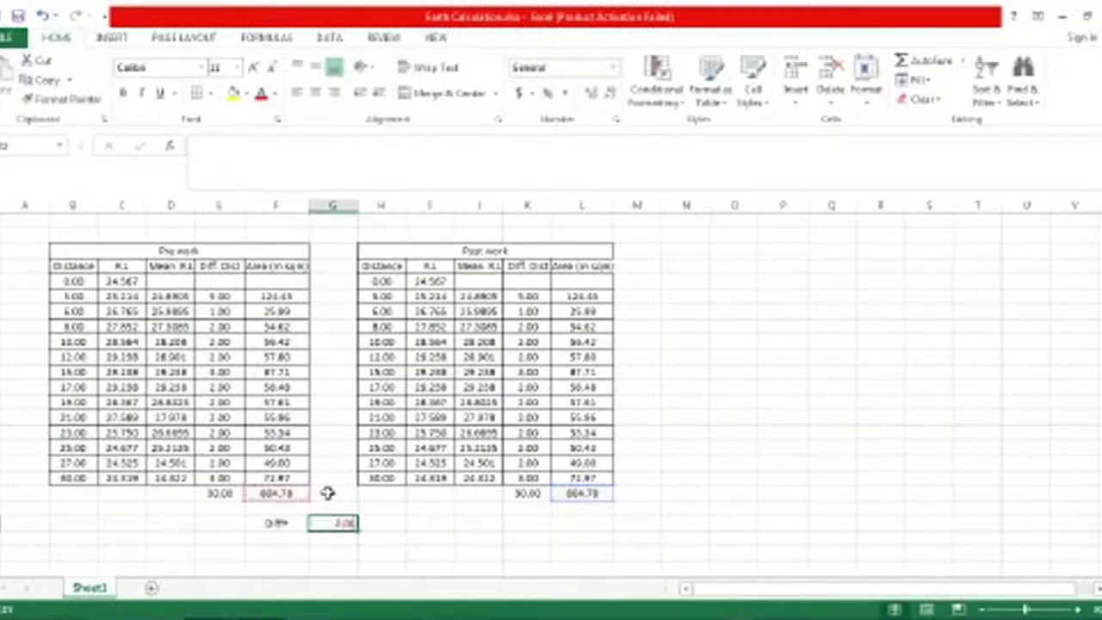
Step: Right-align the Diff label, left-align the 0.00 value, and add the unit sqm after it
left_click(280, 523)
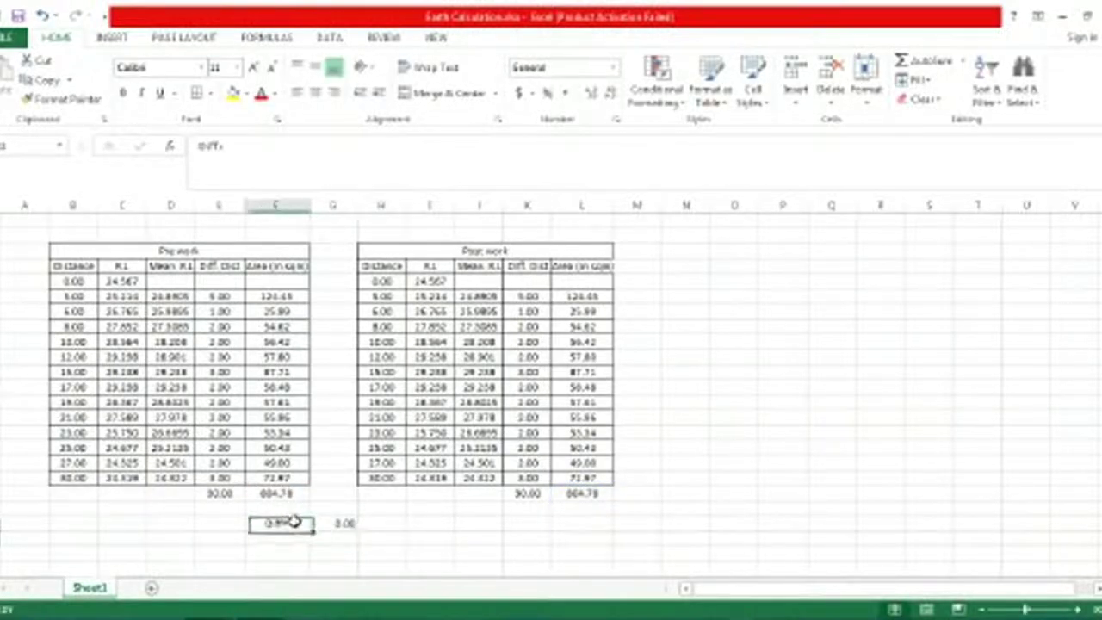
left_click(335, 92)
key("Tab")
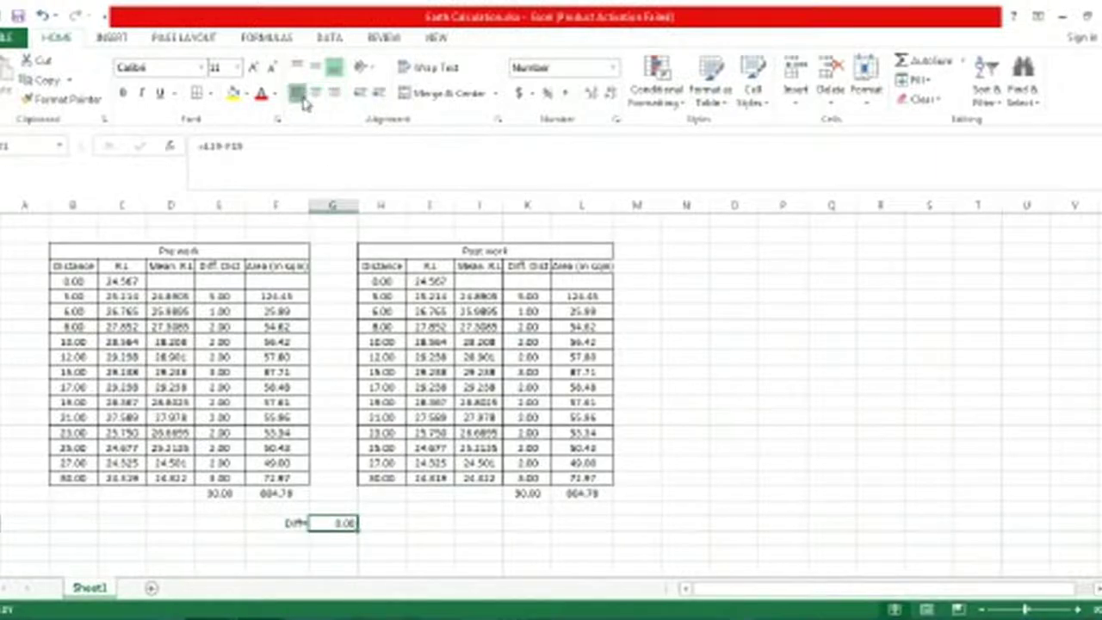
left_click(296, 92)
left_click(783, 417)
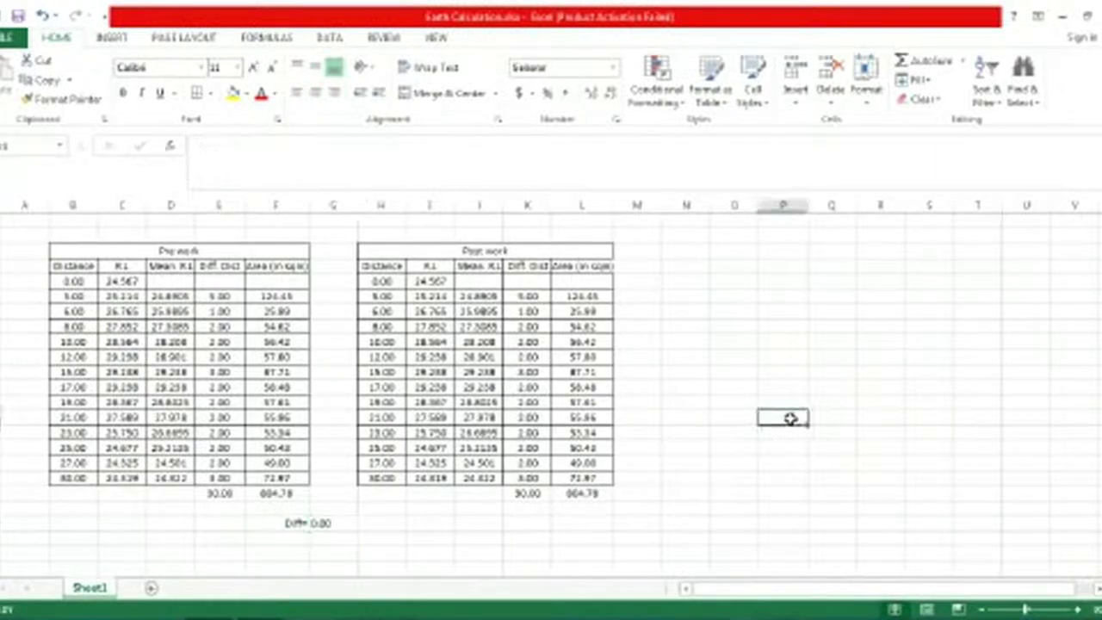
left_click(378, 523)
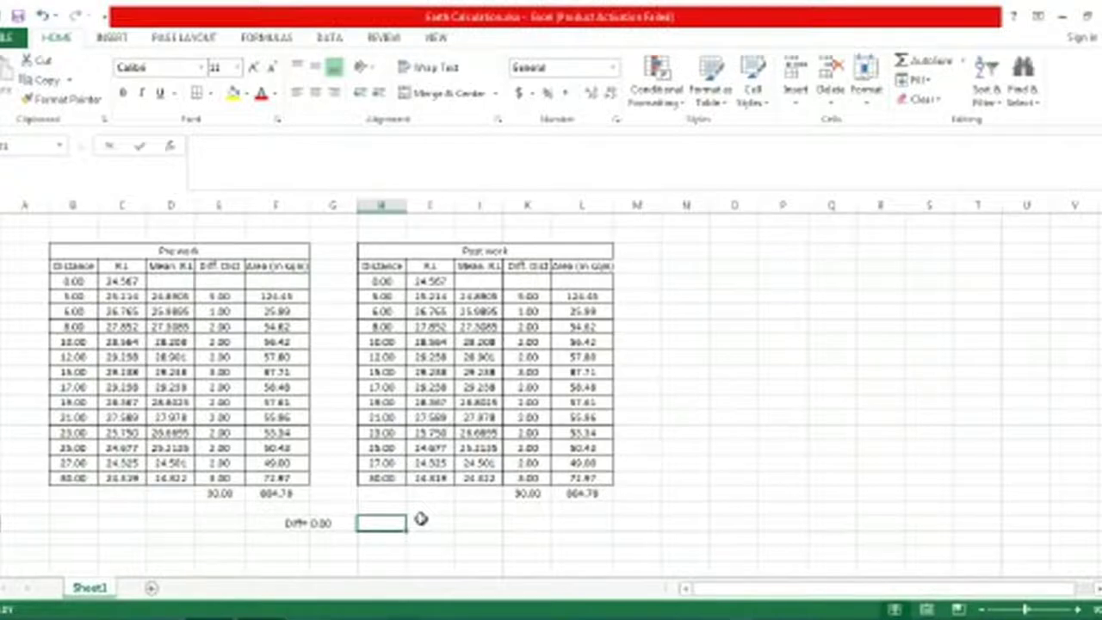
type("sqm")
left_click(753, 444)
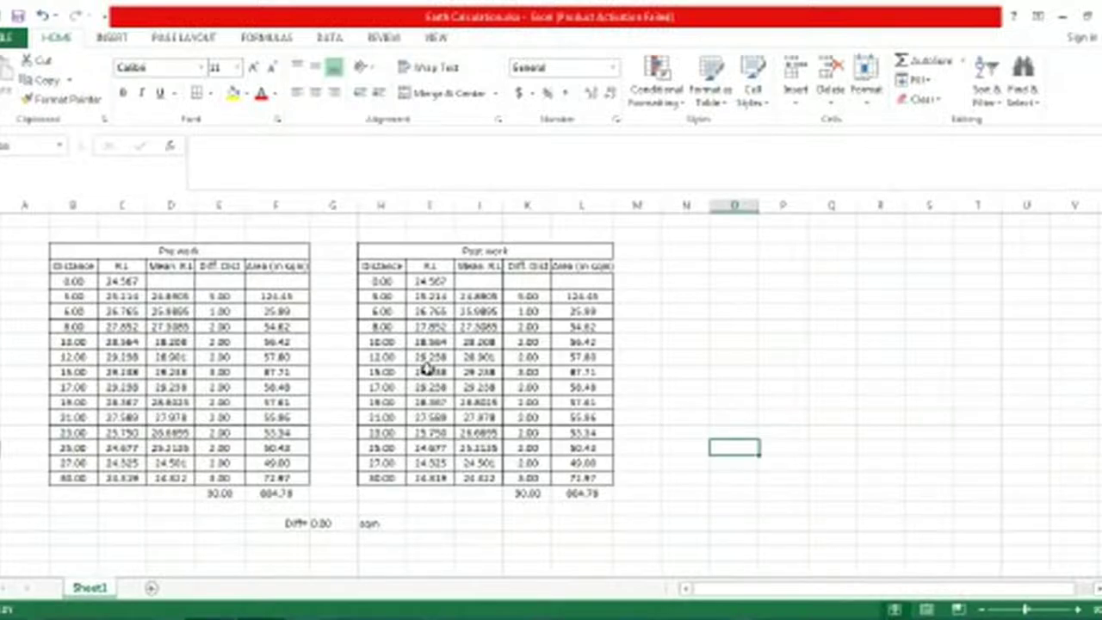
Step: Correct Post work R.L values from 5.00 to 15.00: 26.875, 28.185, 28.975, 29.985, 30.012
left_click(435, 297)
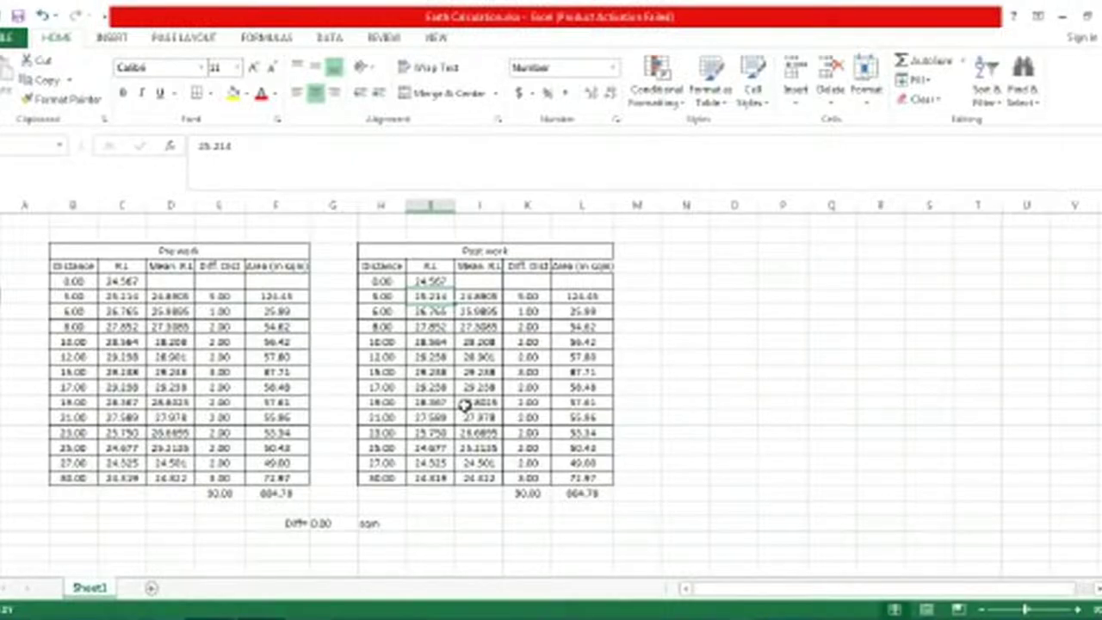
type("25")
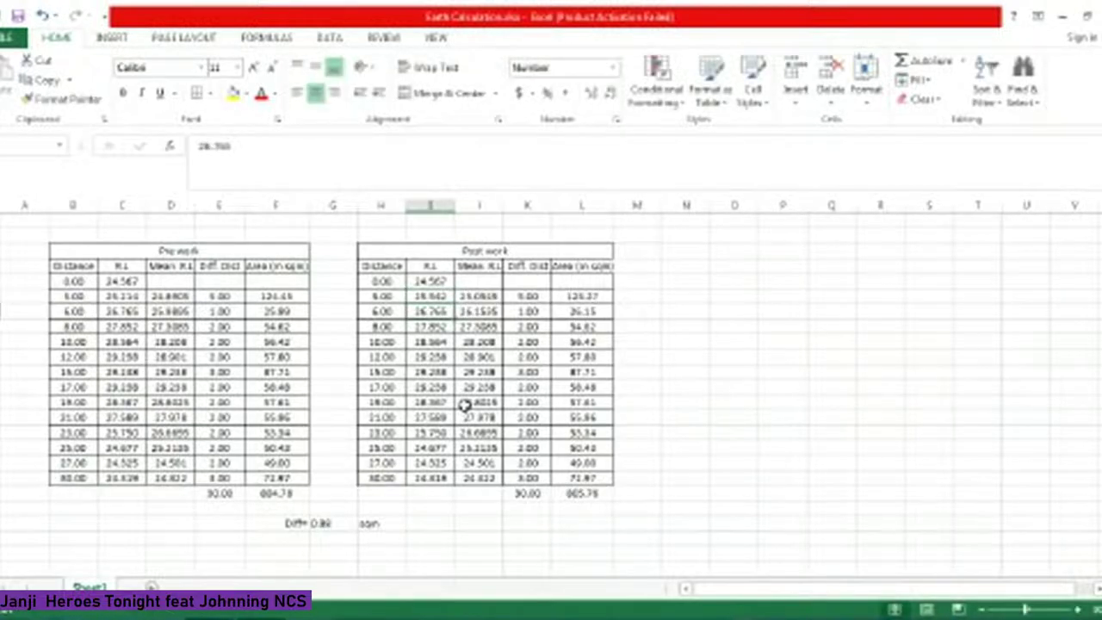
type("26.")
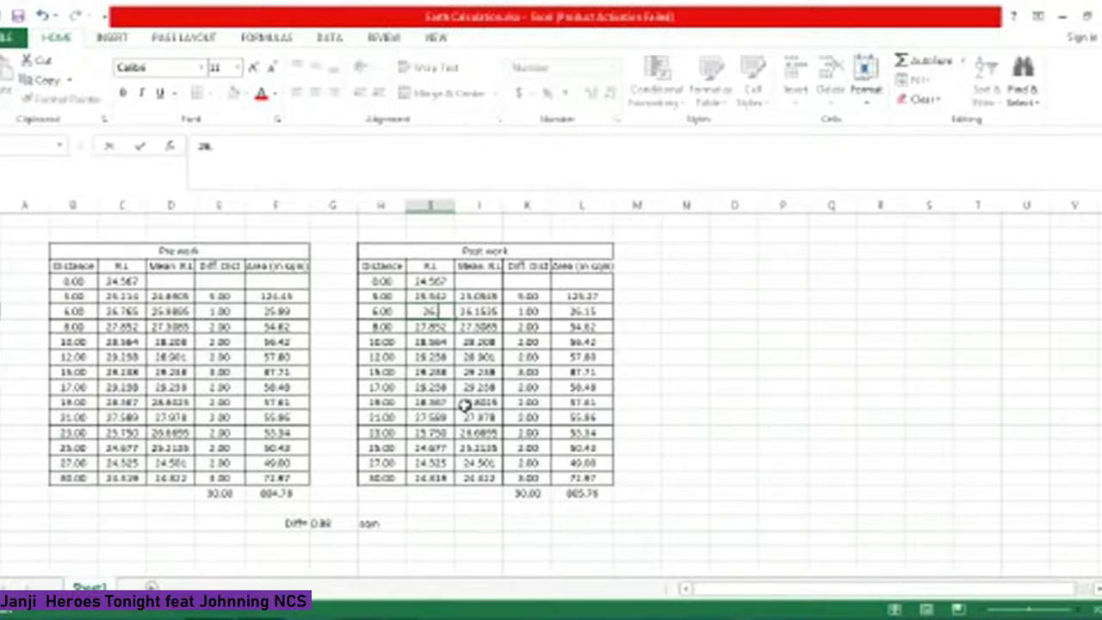
type("875.000")
key("Return")
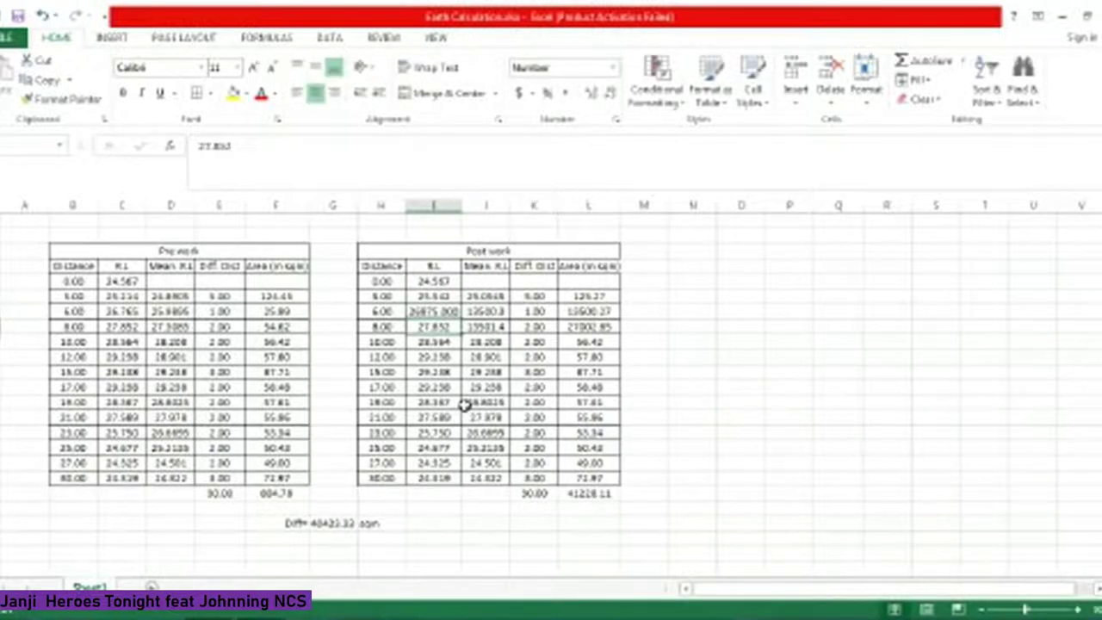
left_click(444, 311)
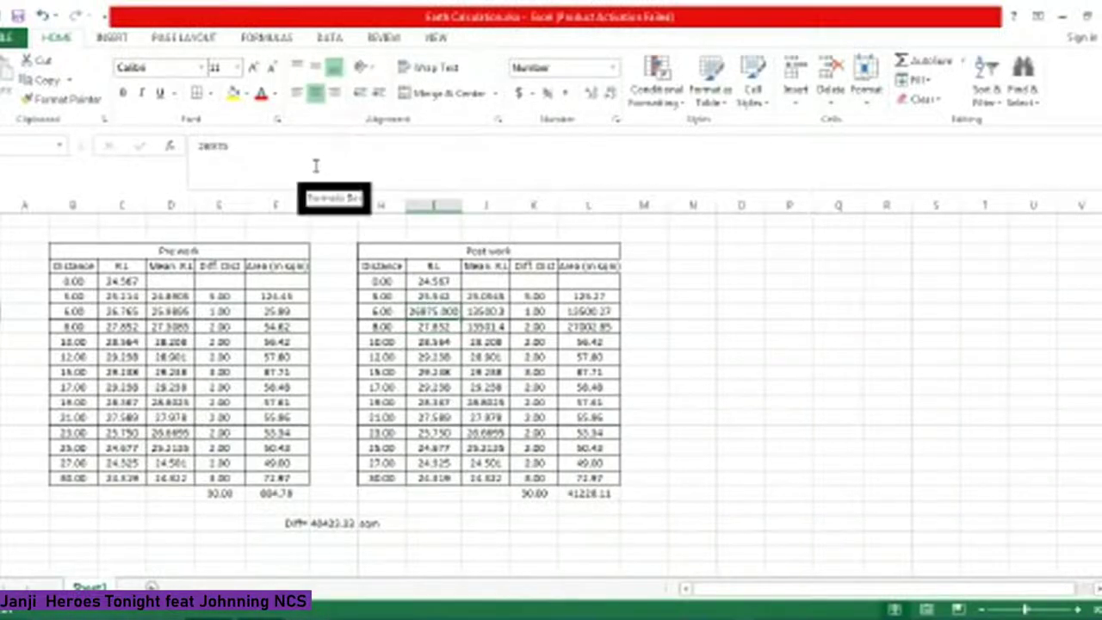
type("26.875")
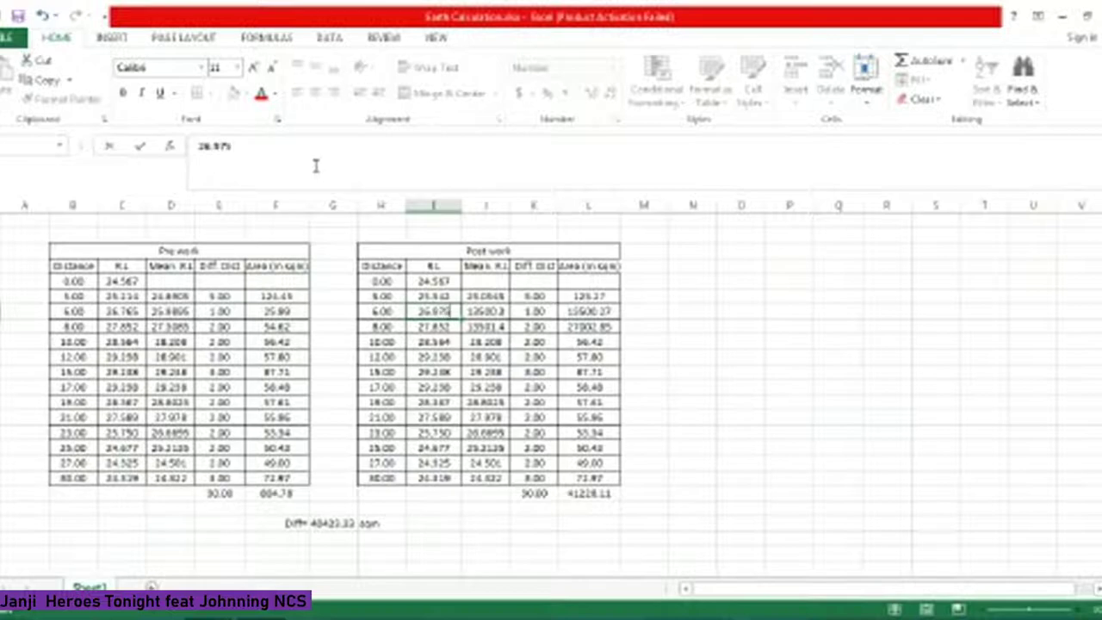
key("Return")
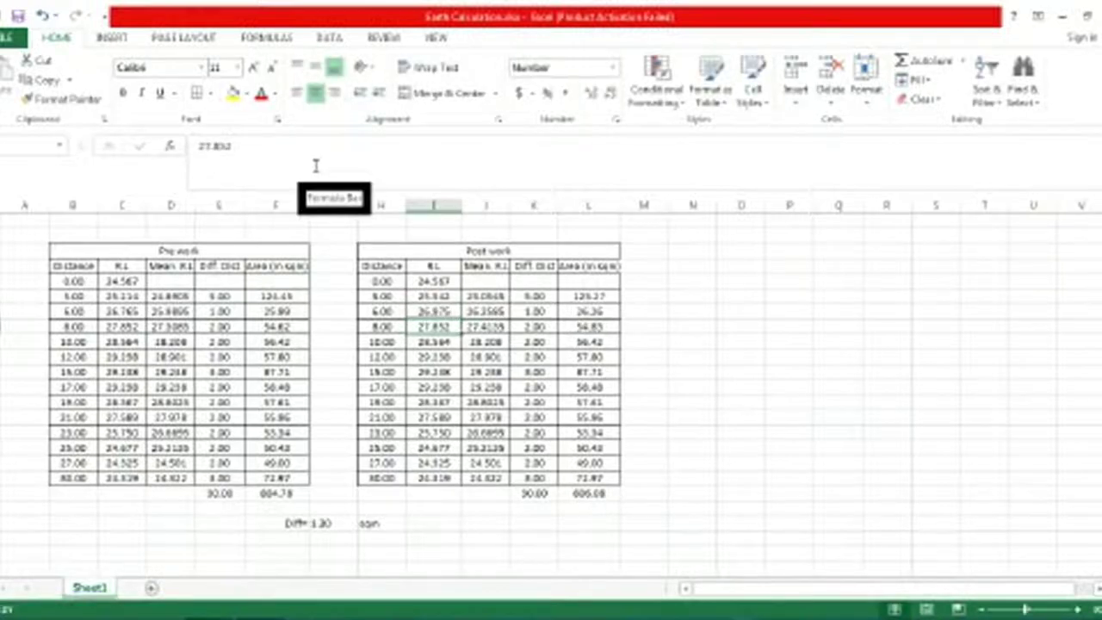
type("28.1")
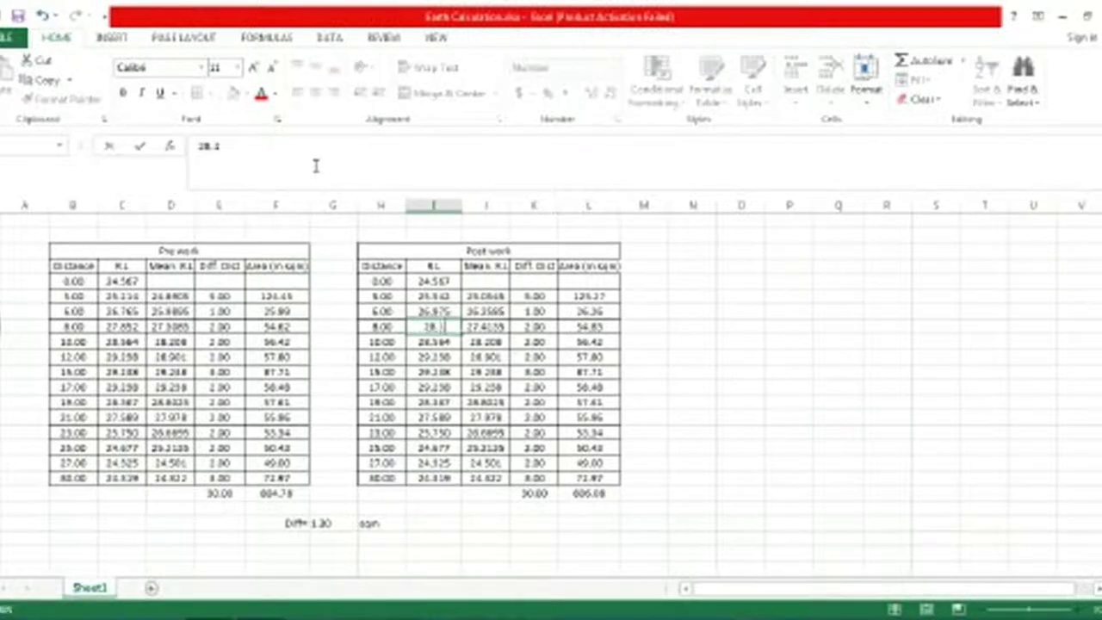
type("85")
key("Return")
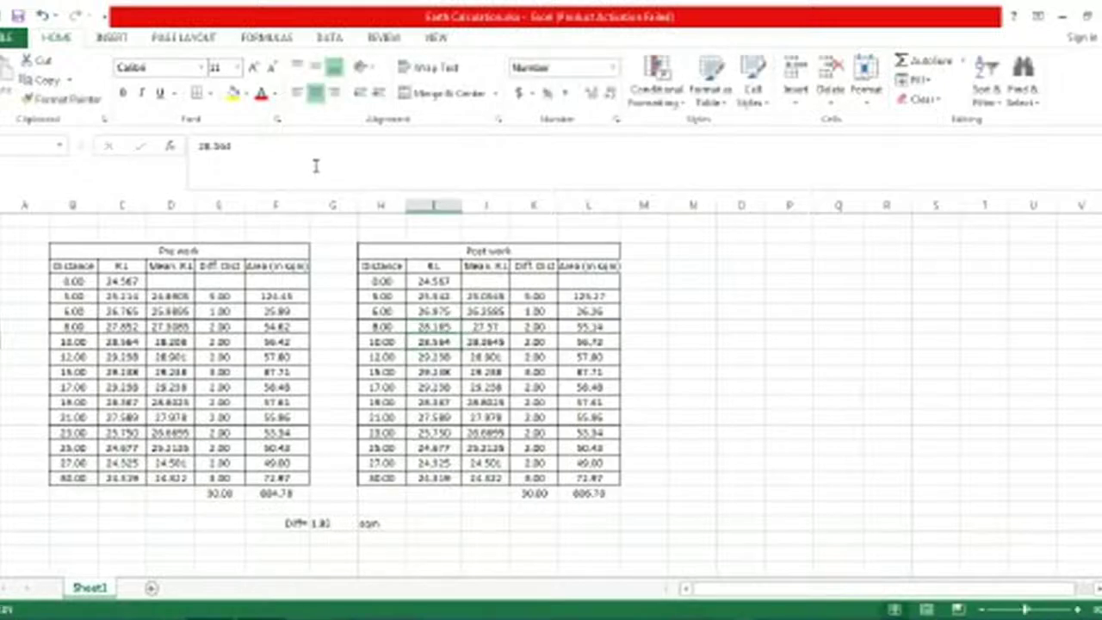
type("28")
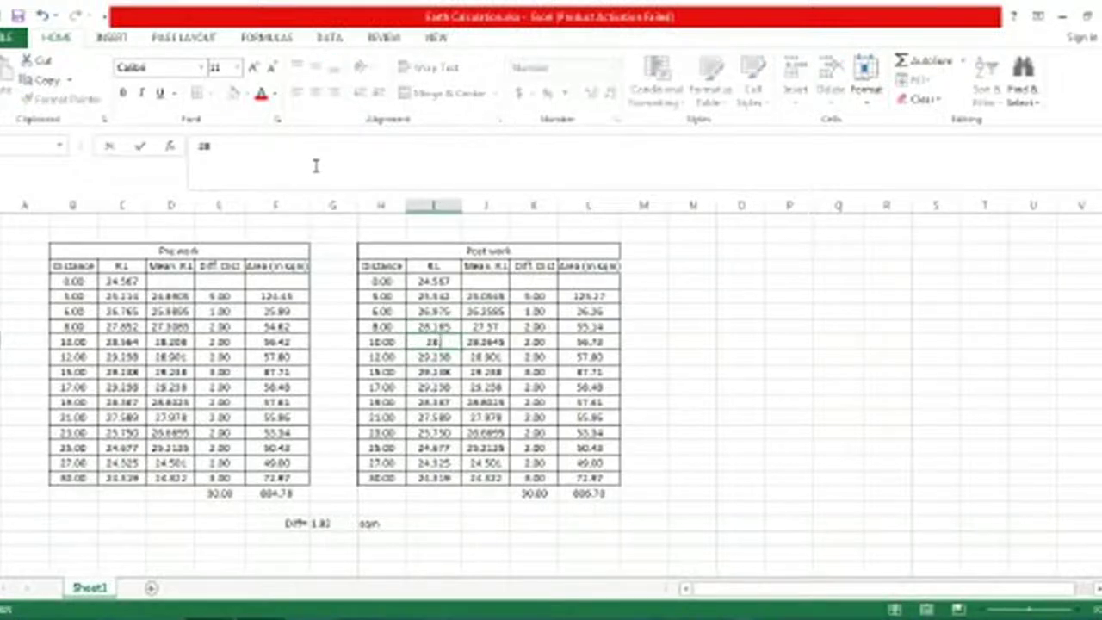
type(".975")
key("Return")
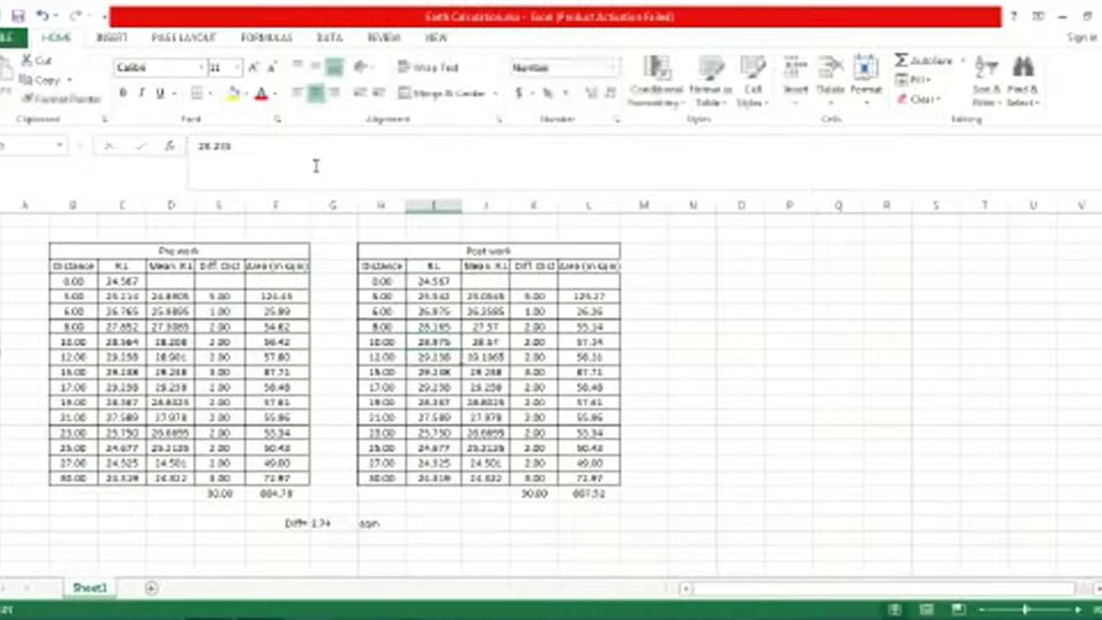
type("30")
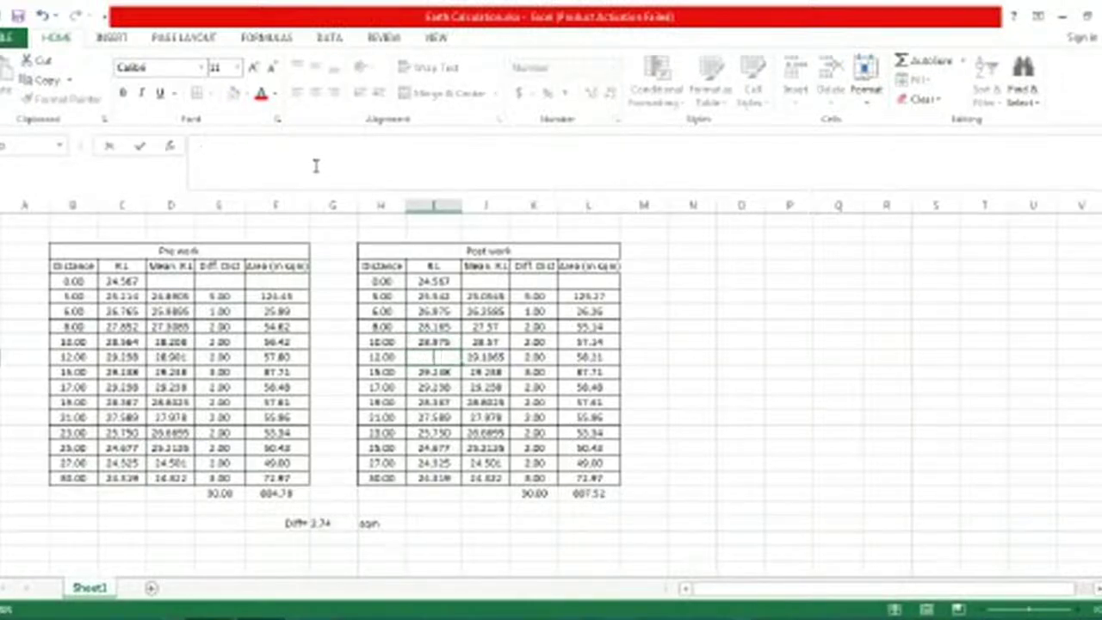
type("29.985")
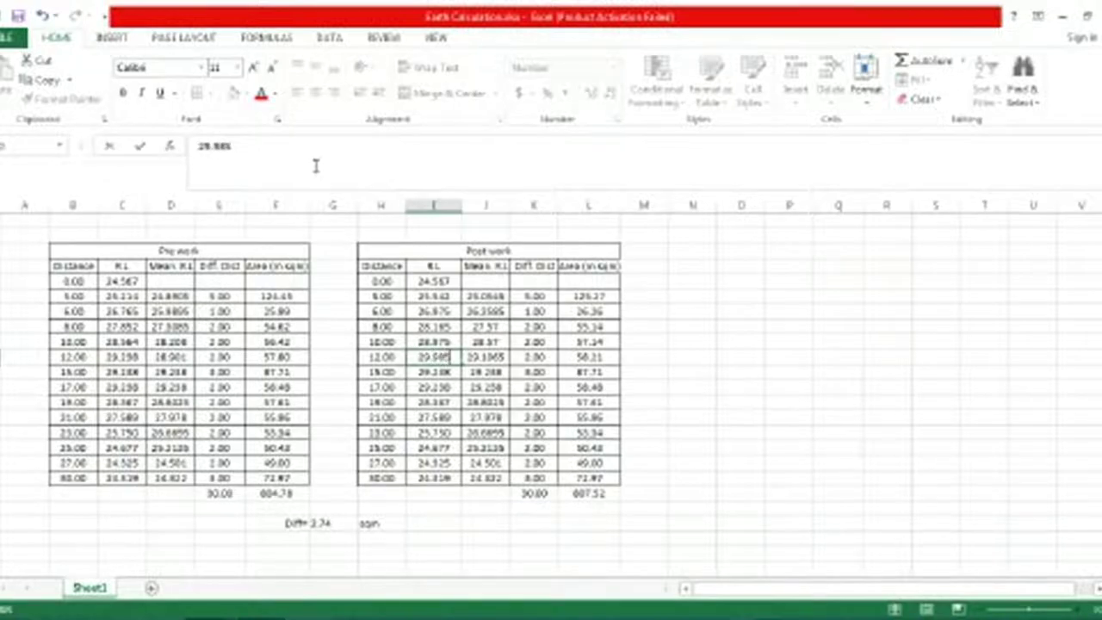
key("Return")
type("30")
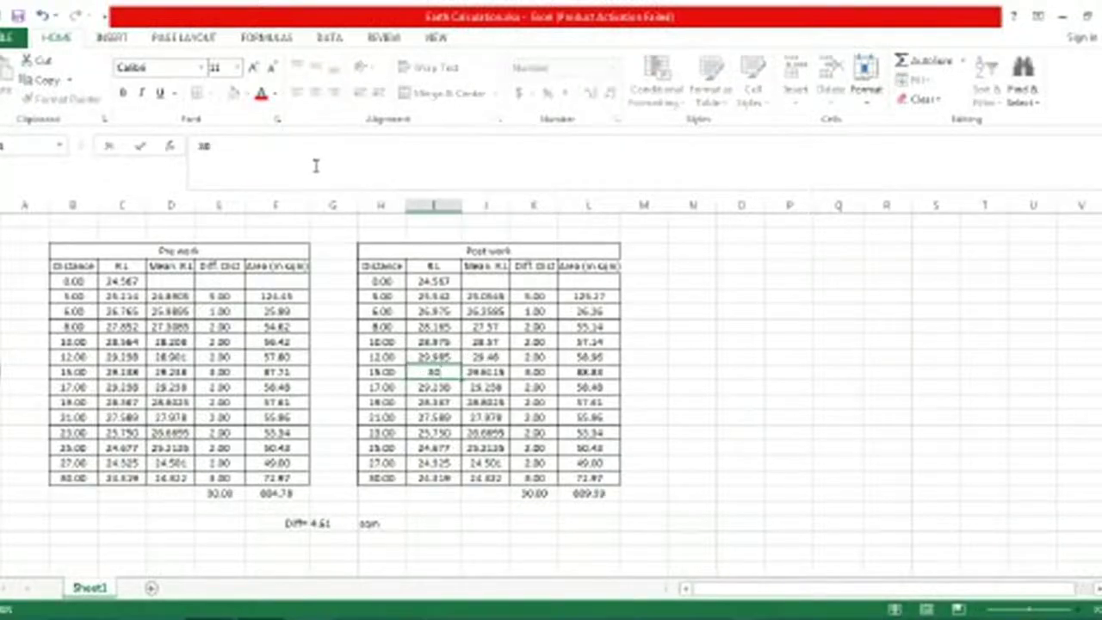
type(".012")
key("Return")
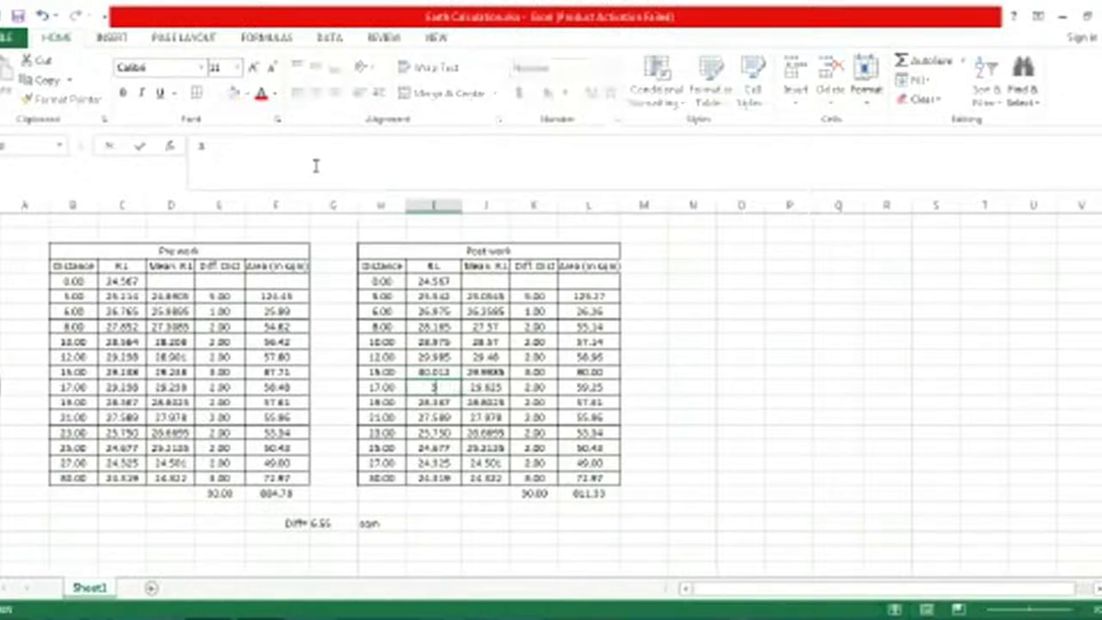
Step: Enter R.L values 30.110, 28.561, 28.678, 28.758, 28.67, 25.751, keeping the 30.00 row unchanged
type("30.")
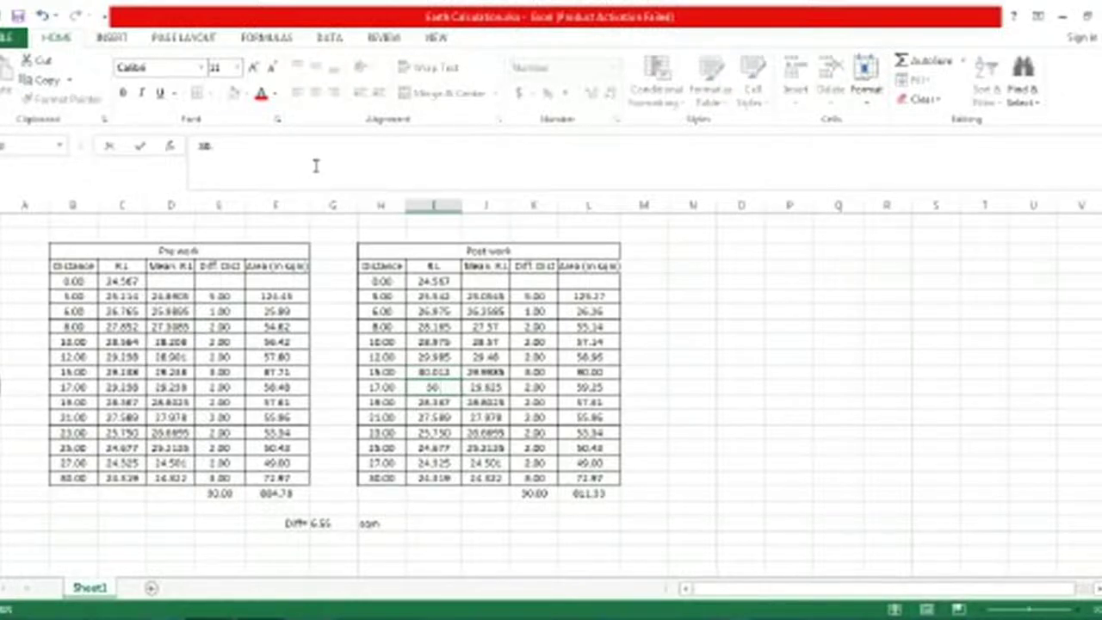
type("11")
type("0")
key("Return")
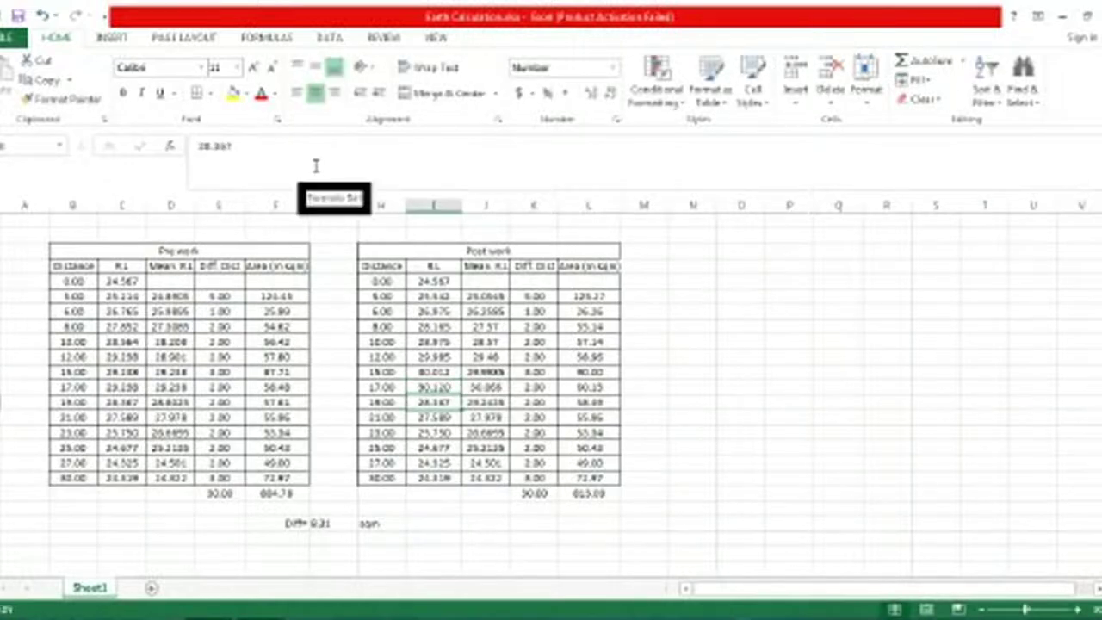
type("28")
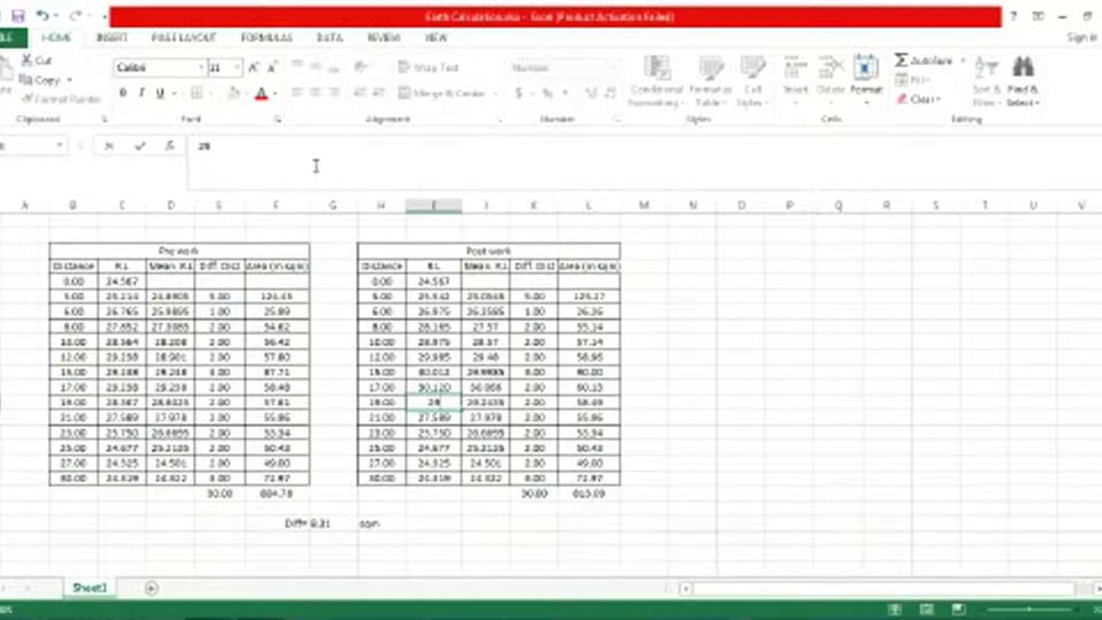
type(".561")
key("Return")
type("28")
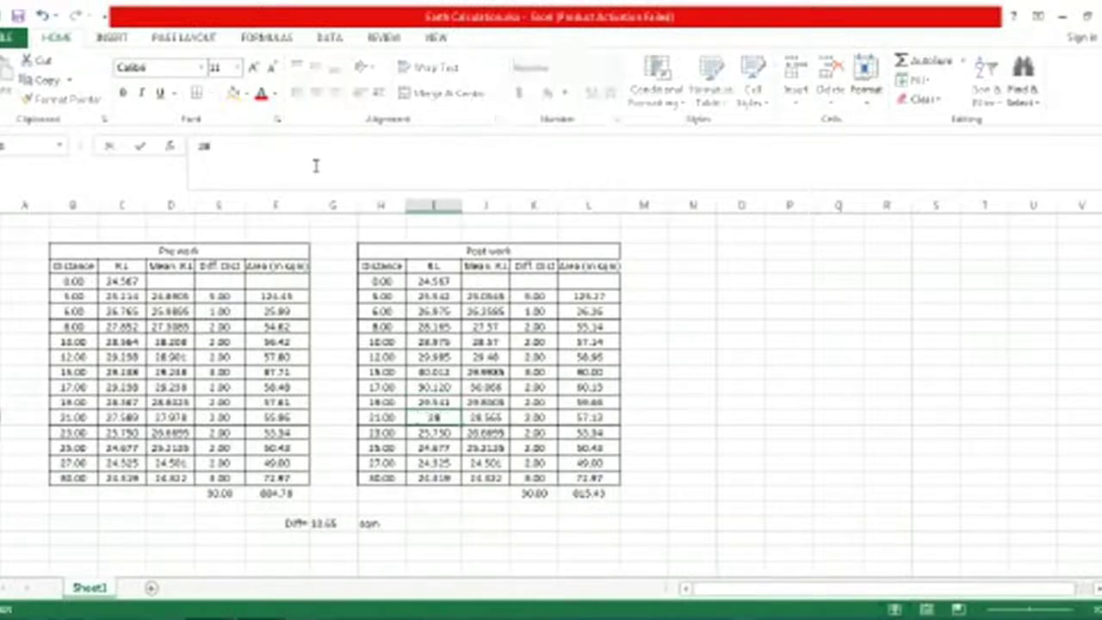
type(".678")
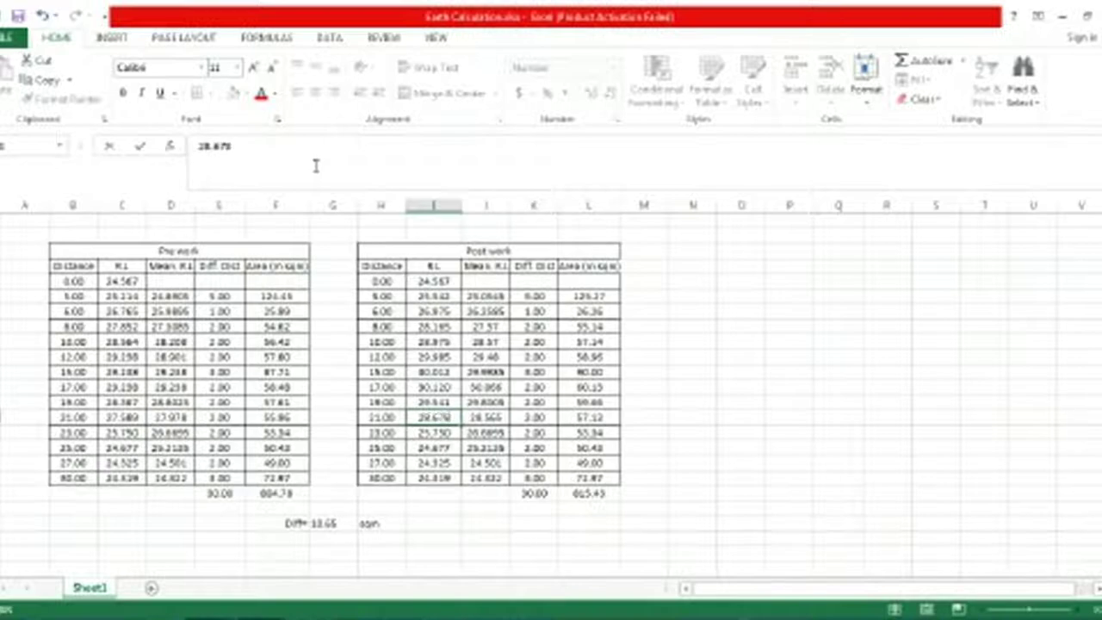
key("Return")
type("28")
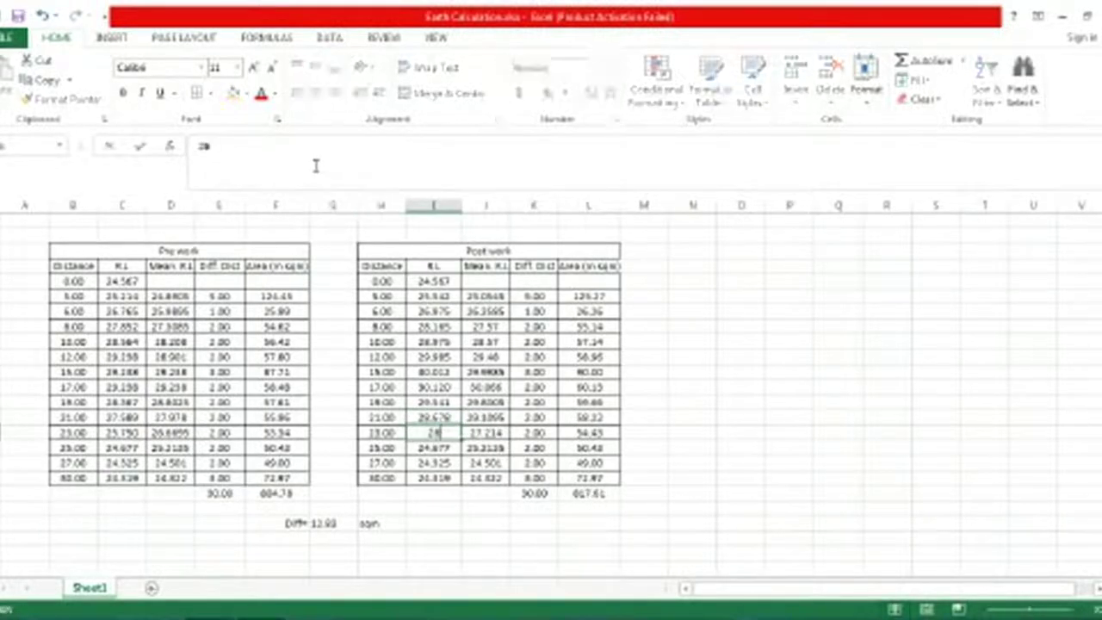
type(".758")
key("Return")
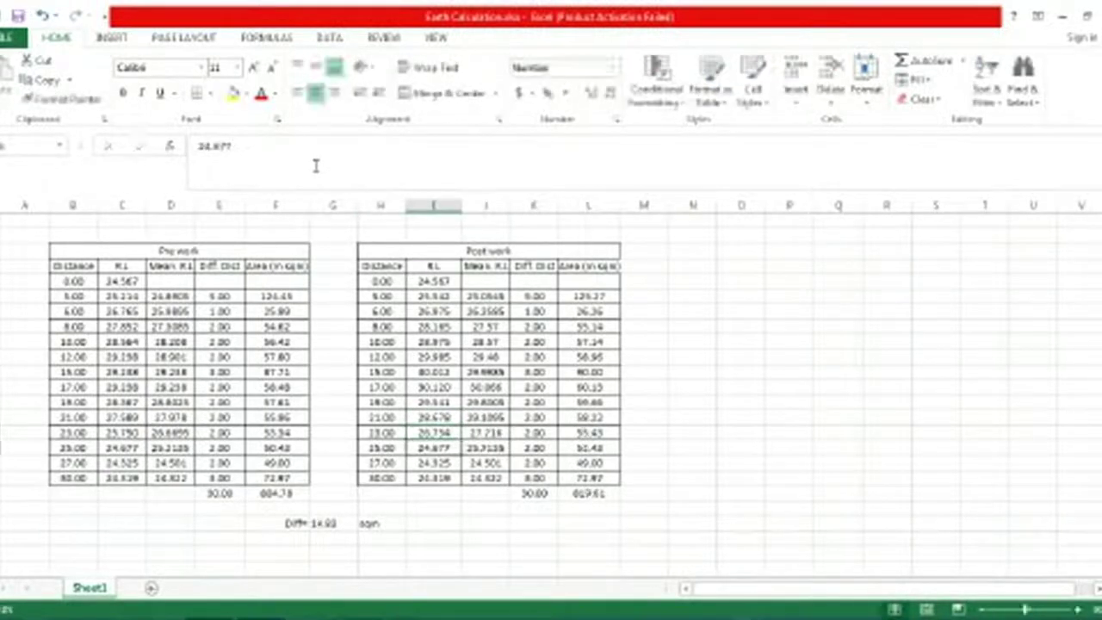
type("28.")
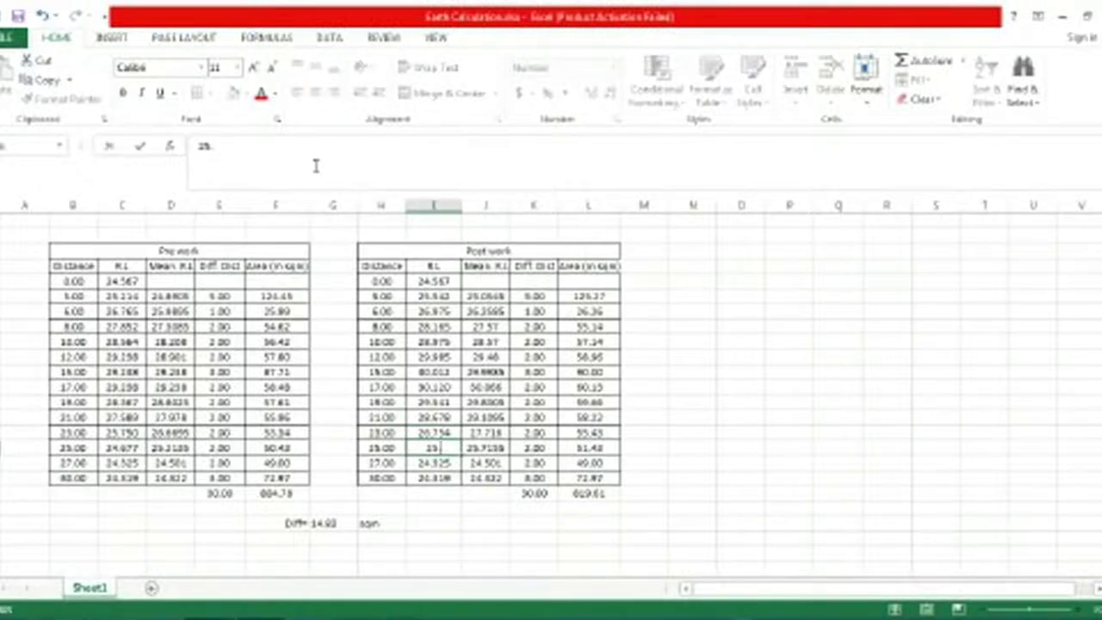
type("67")
key("Return")
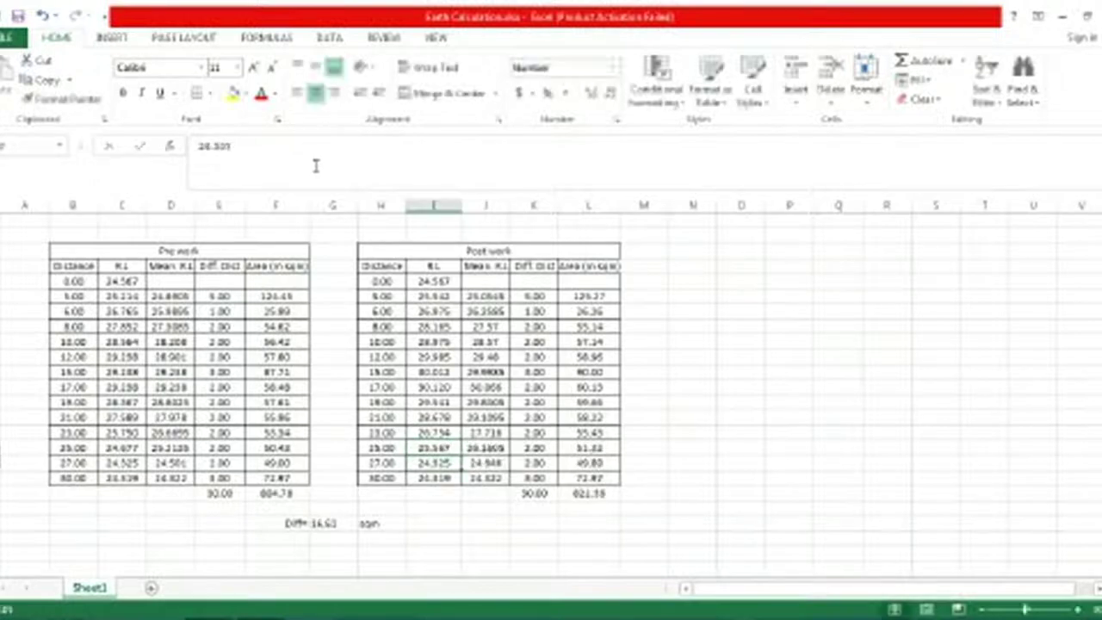
type("25")
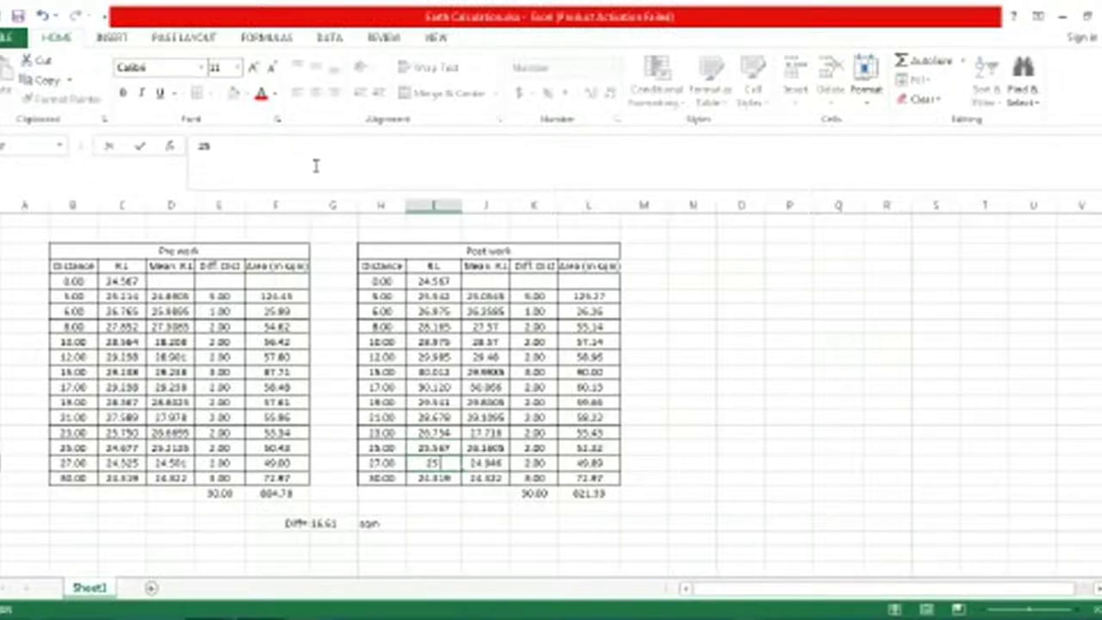
type(".75")
type("1")
key("Return")
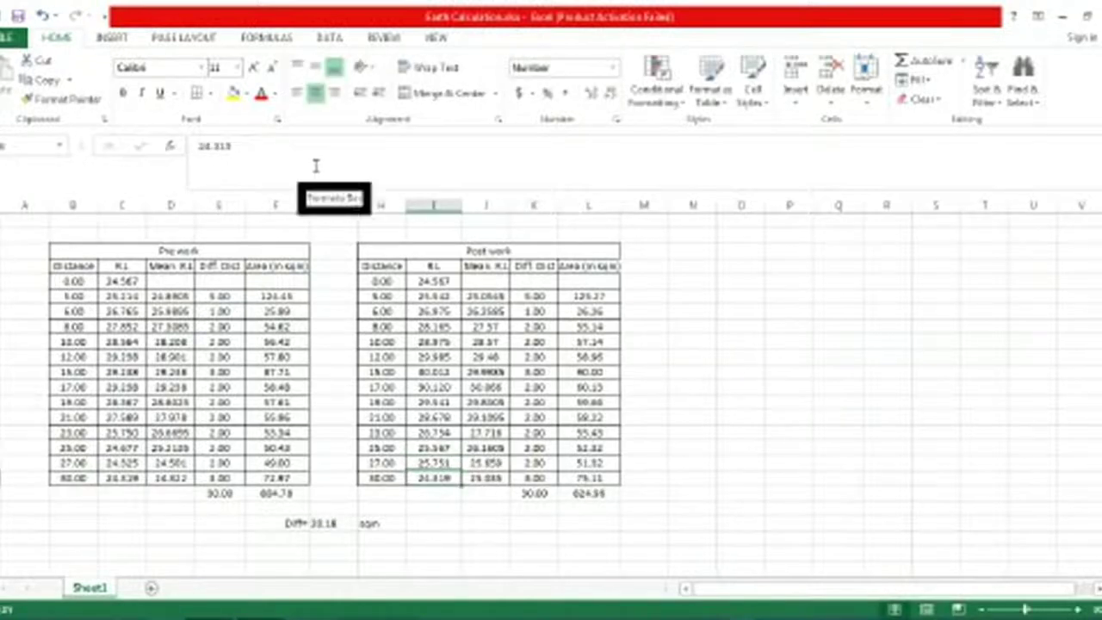
type("25")
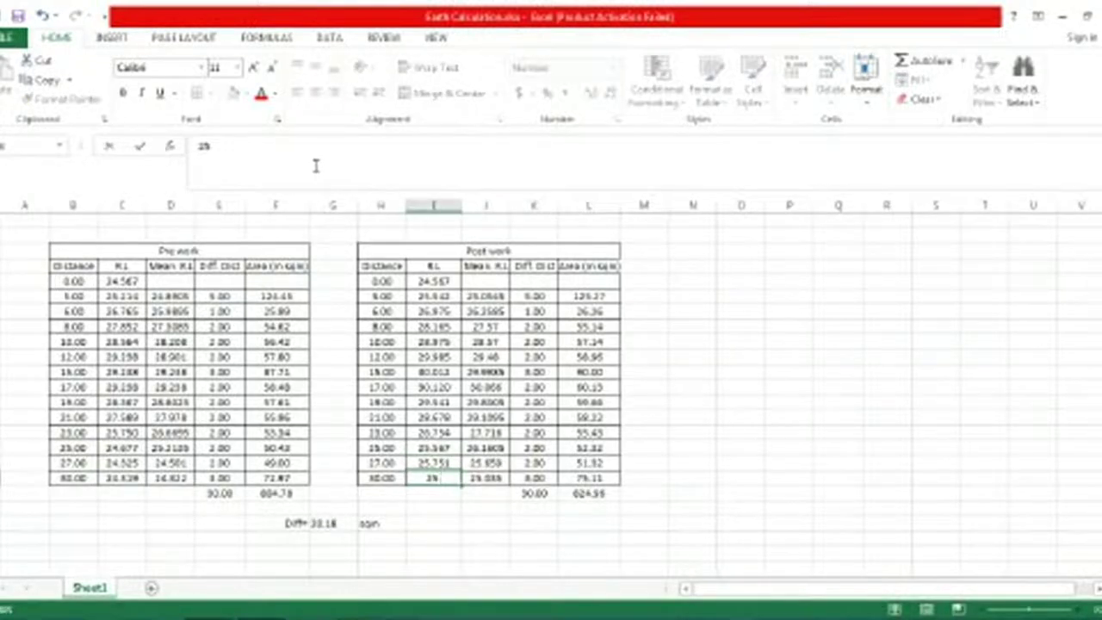
key("Escape")
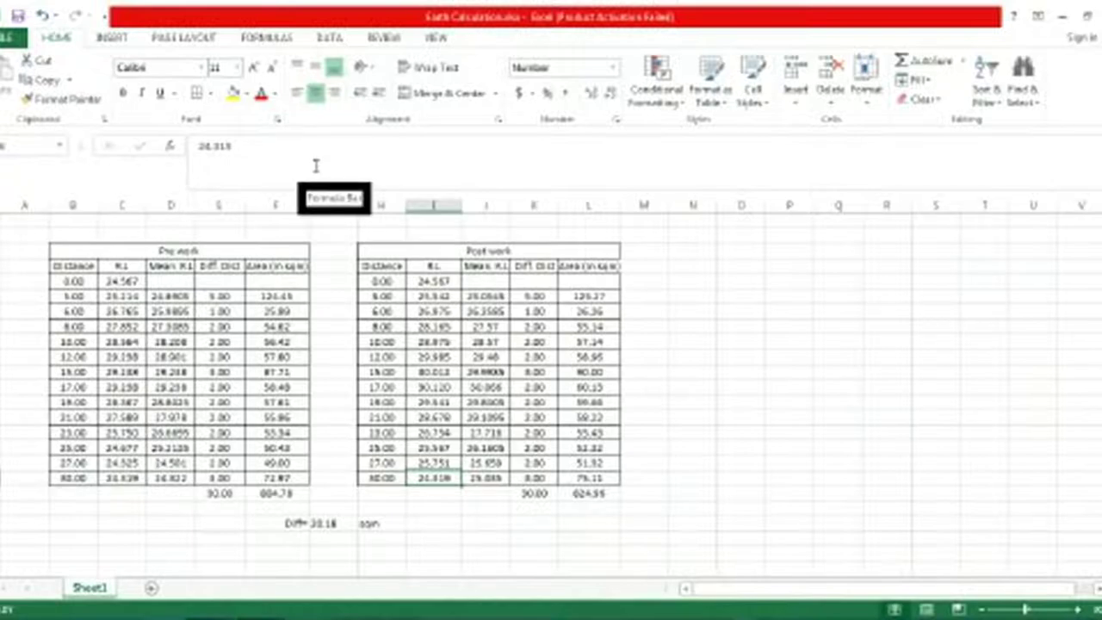
Step: Widen column L to fit the Area header and narrow gap column G between the tables
left_click(789, 416)
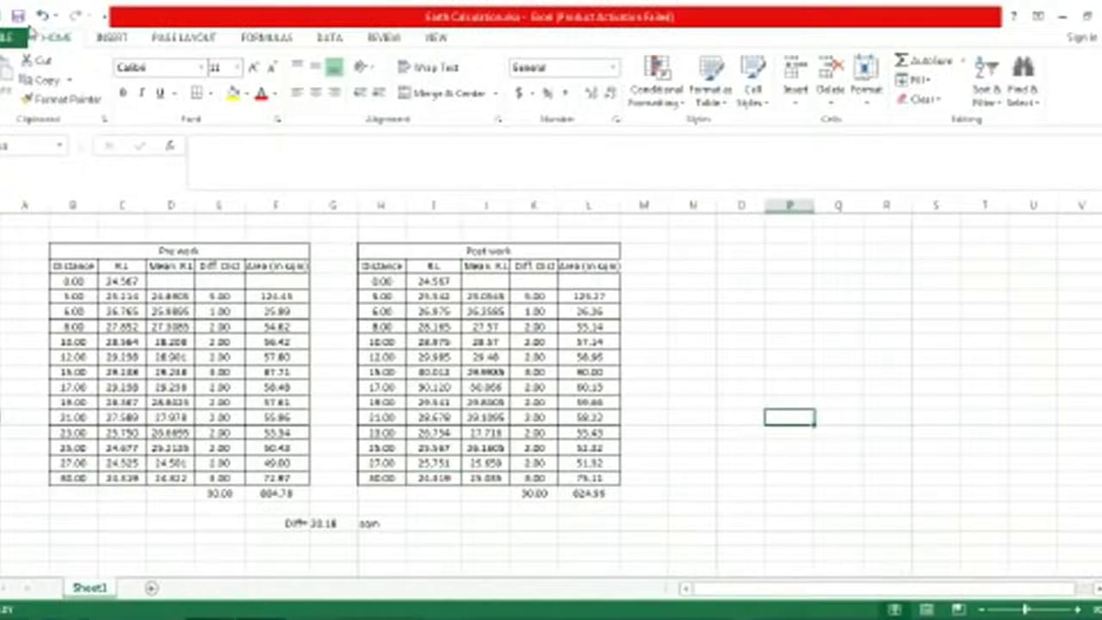
left_click(838, 388)
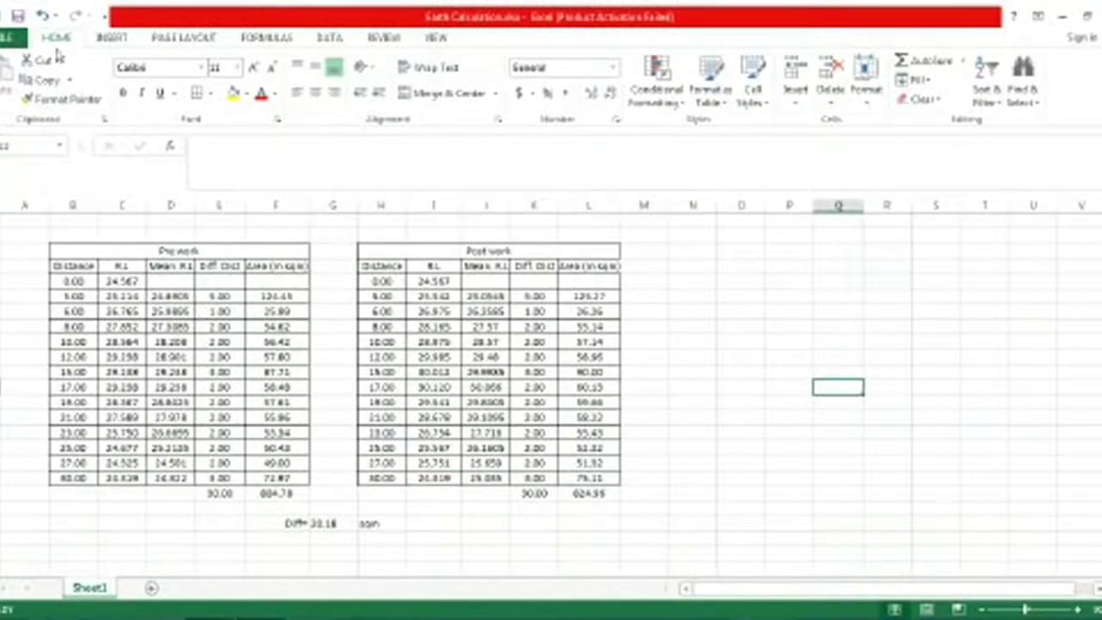
left_click(779, 385)
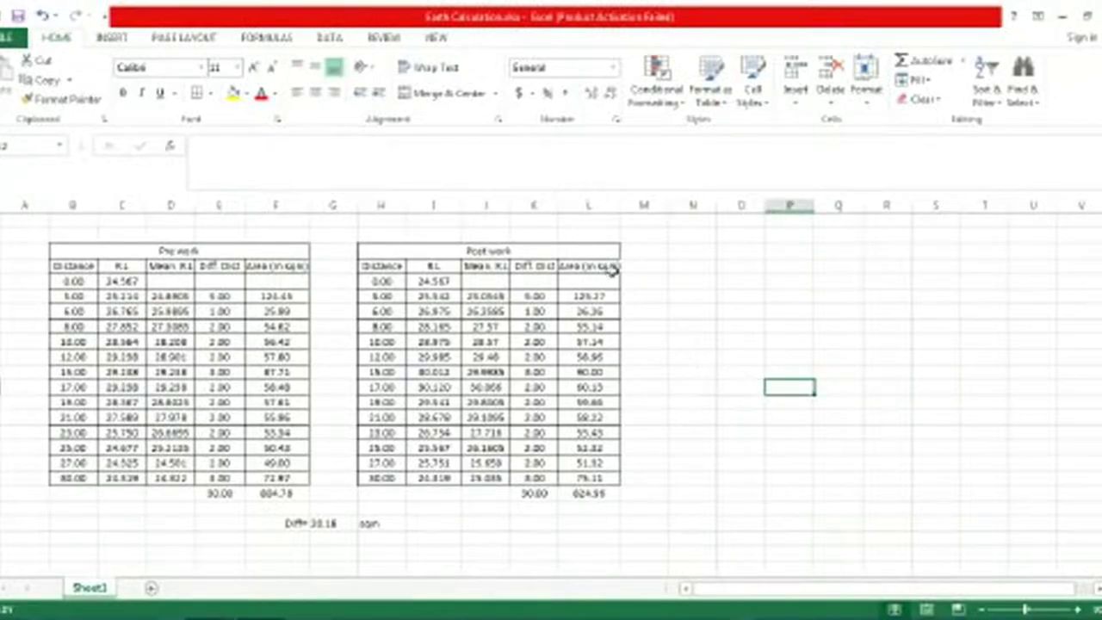
left_click_drag(621, 205, 626, 205)
left_click(652, 296)
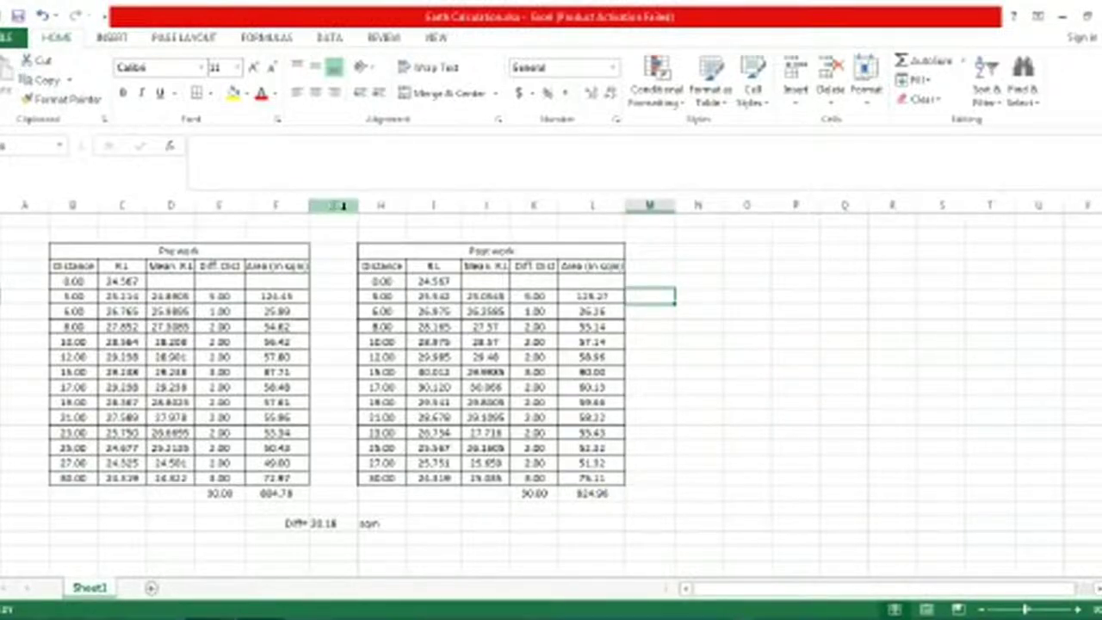
left_click_drag(356, 209, 348, 209)
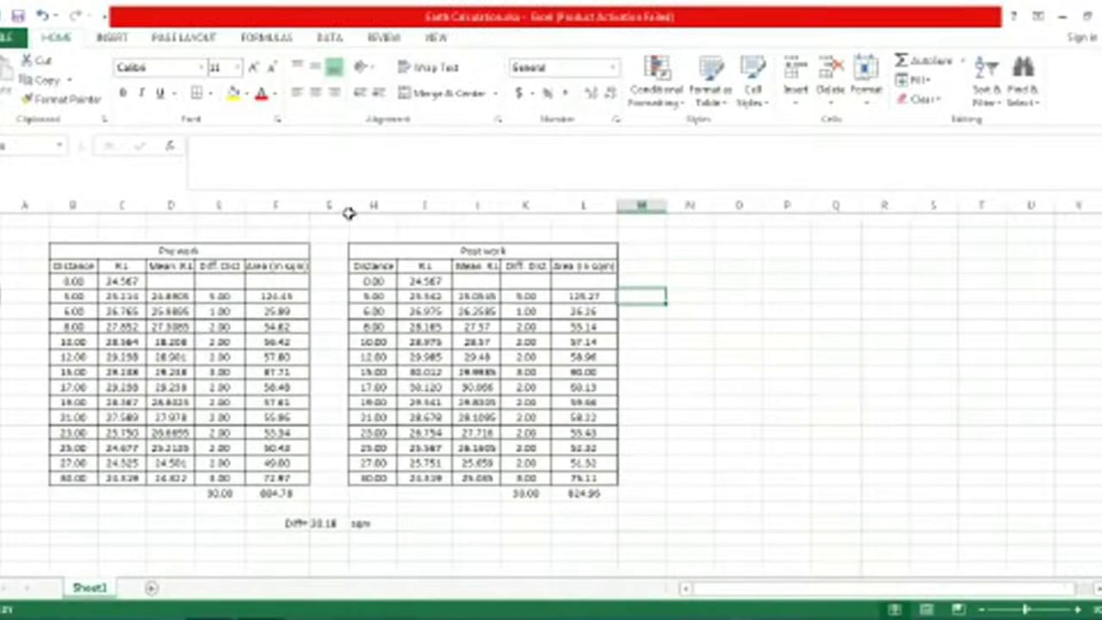
left_click(787, 325)
left_click(689, 341)
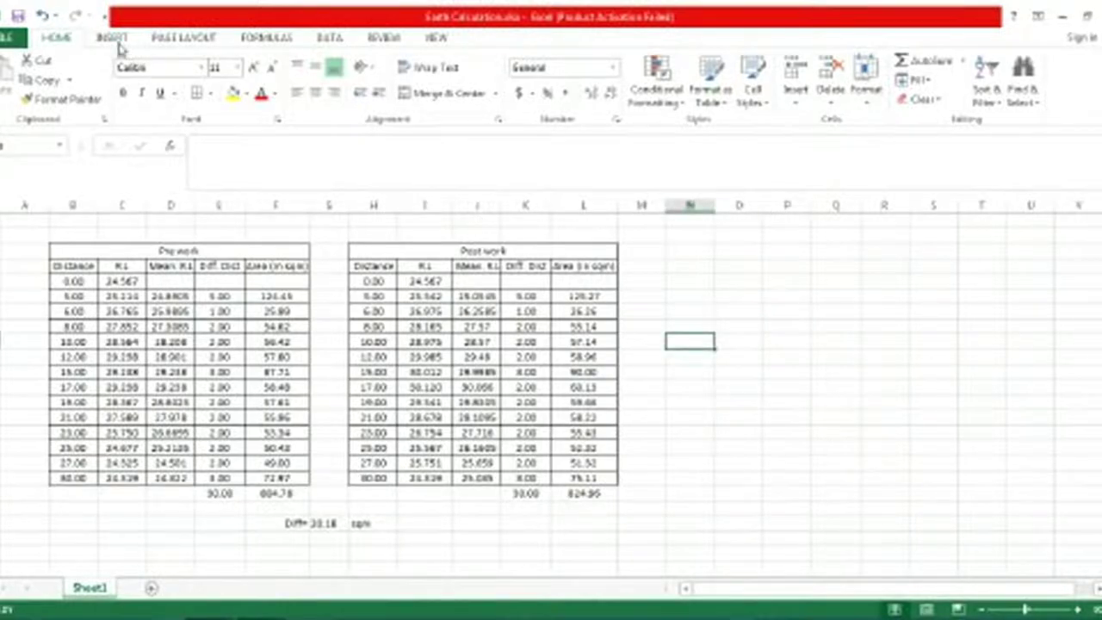
Step: Insert a blank scatter-with-smooth-lines chart and move it right of the Post work table
left_click(114, 39)
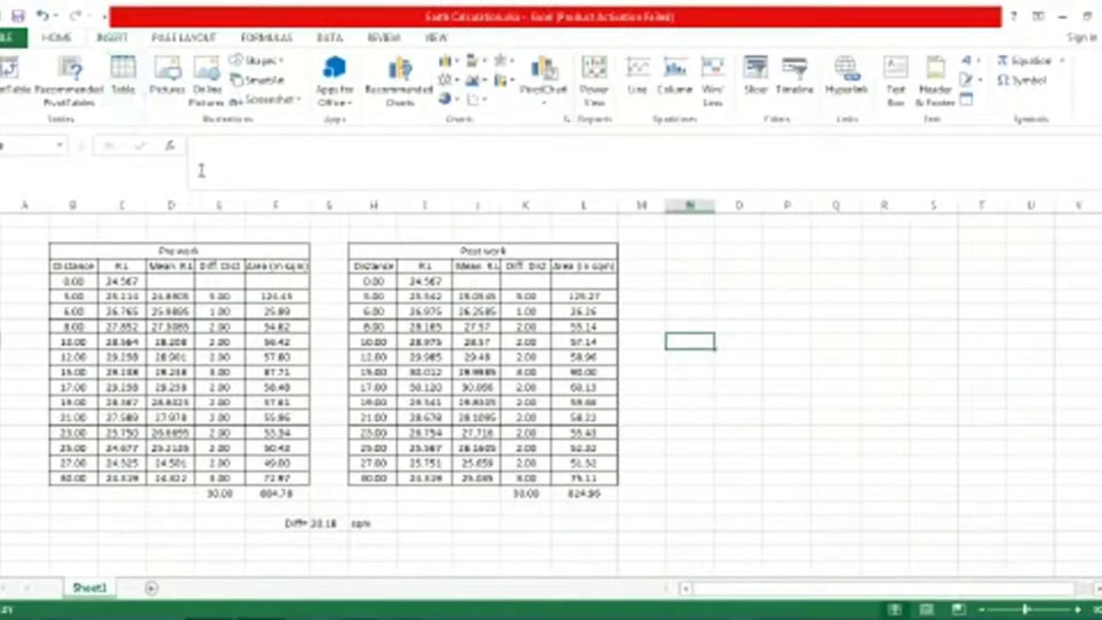
left_click(485, 100)
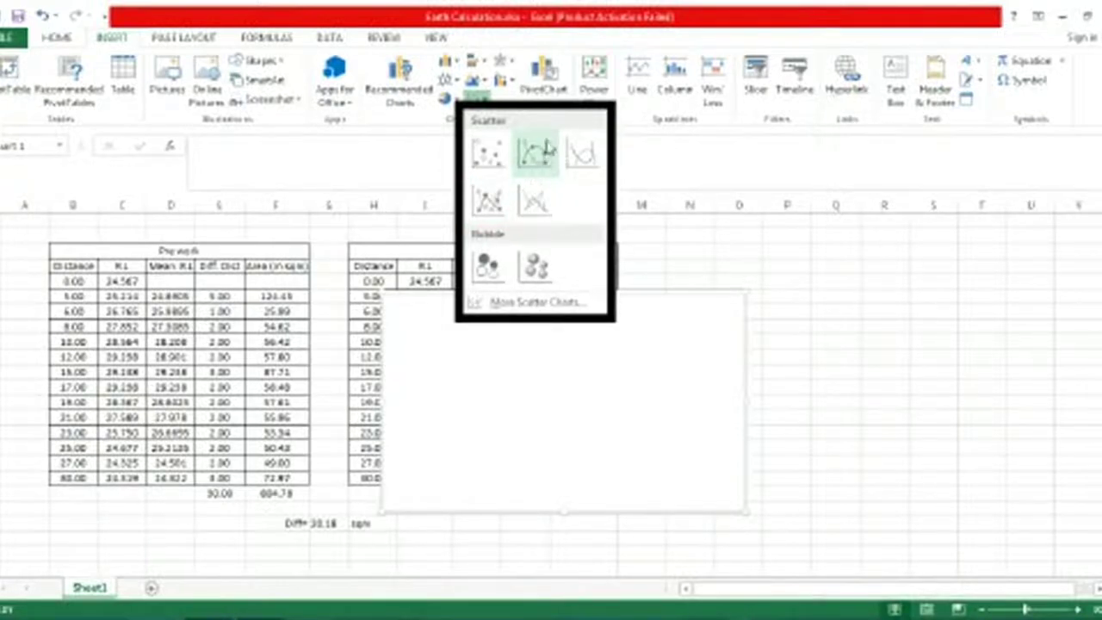
left_click(488, 201)
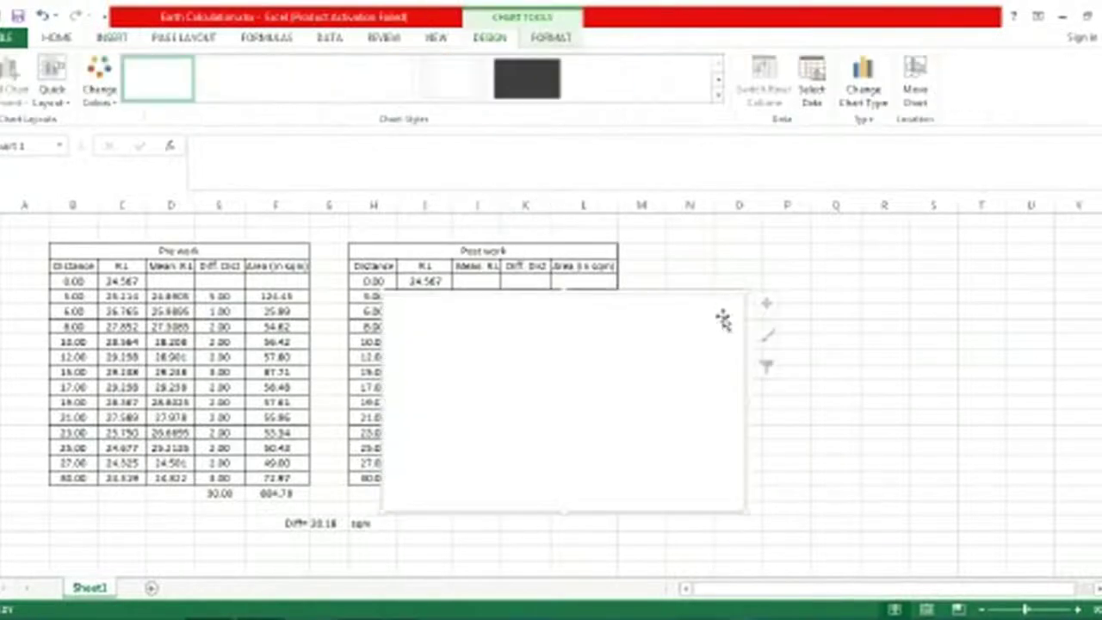
left_click_drag(694, 299, 944, 247)
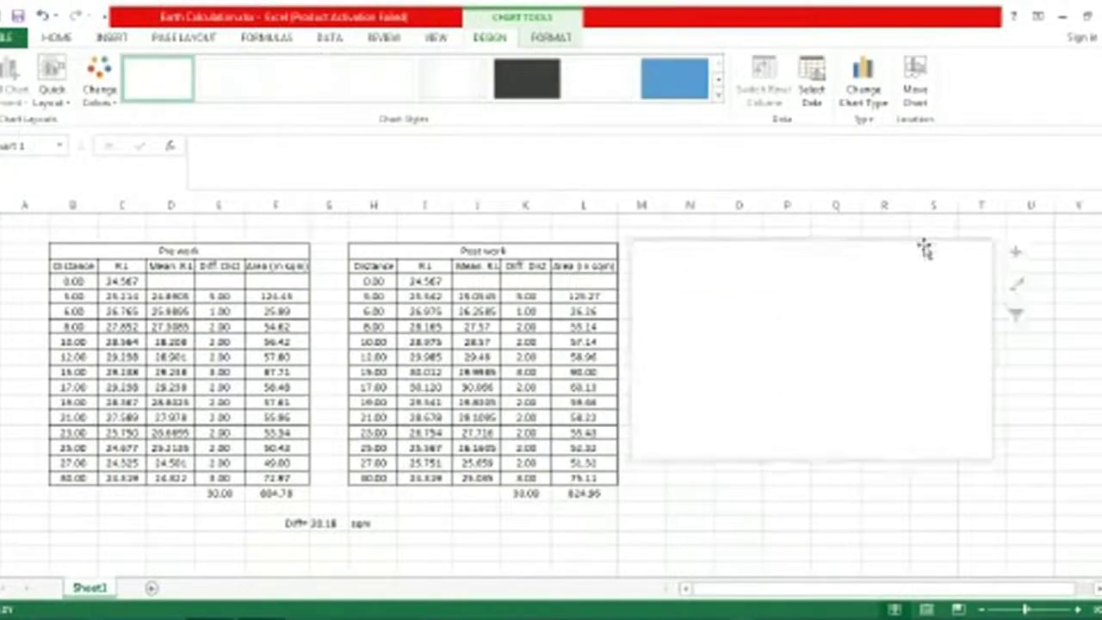
Step: Add a 'pre work' chart series with X values B5:B18 and Y values C5:C18
right_click(752, 311)
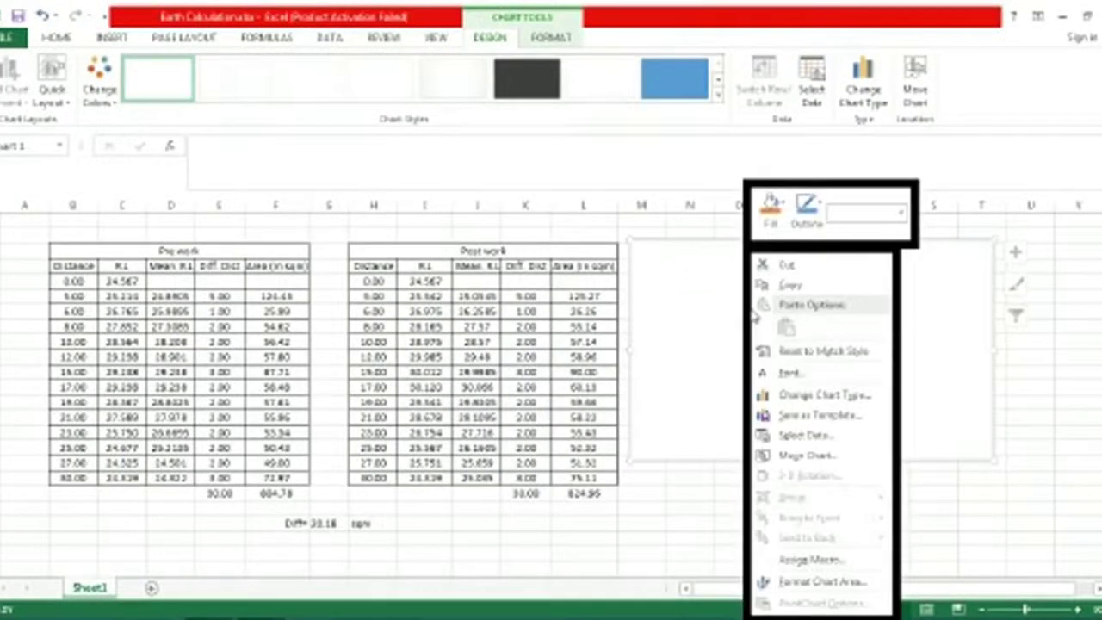
left_click(829, 440)
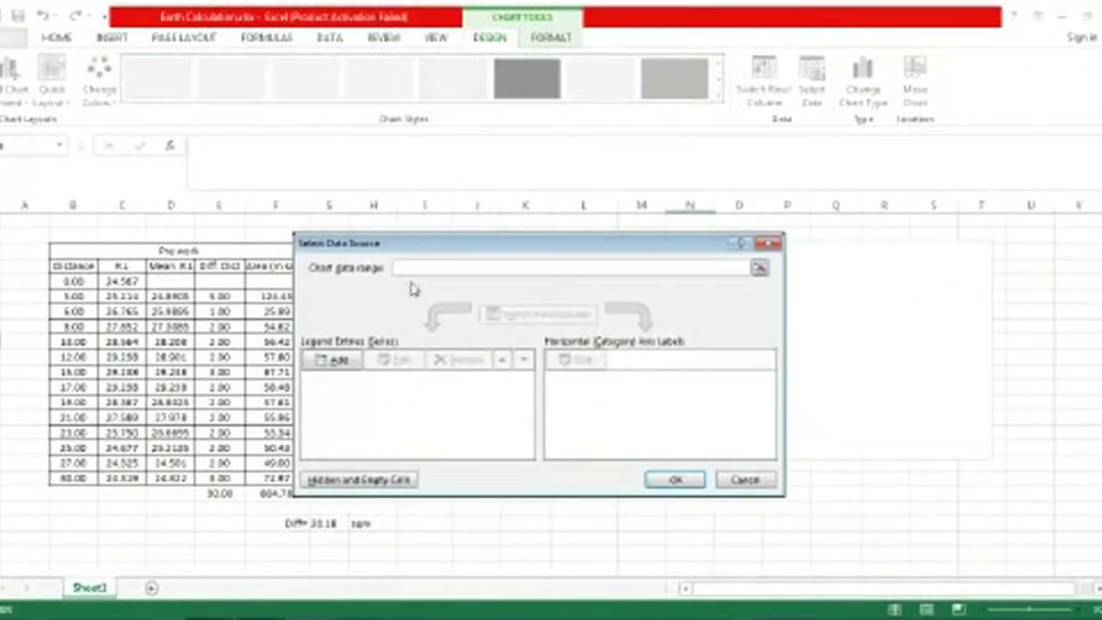
left_click(334, 361)
type("pre work")
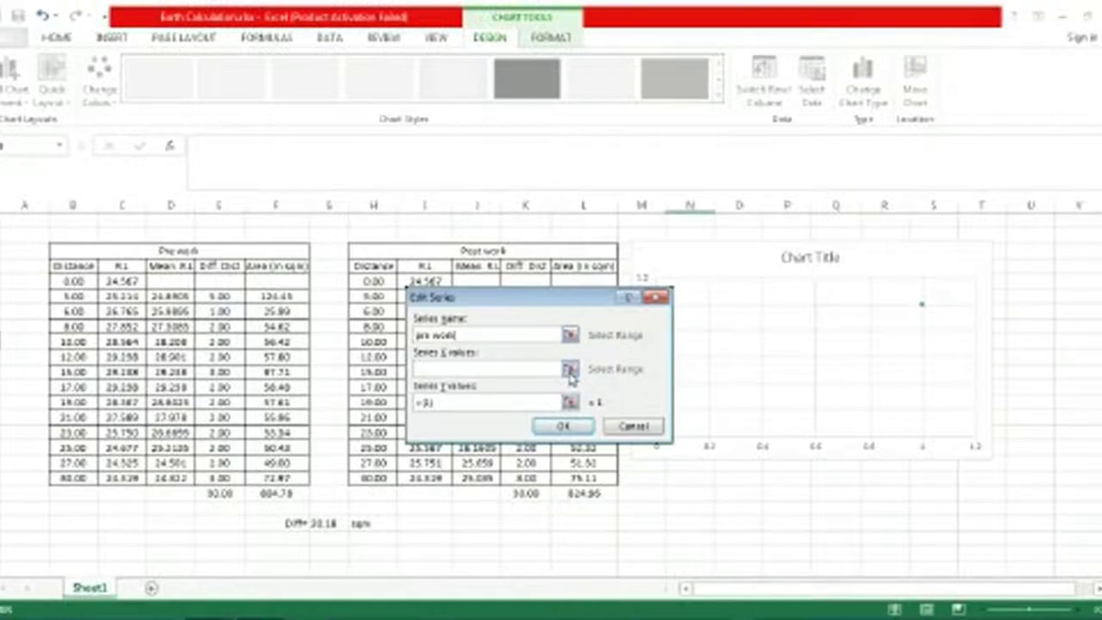
left_click(570, 368)
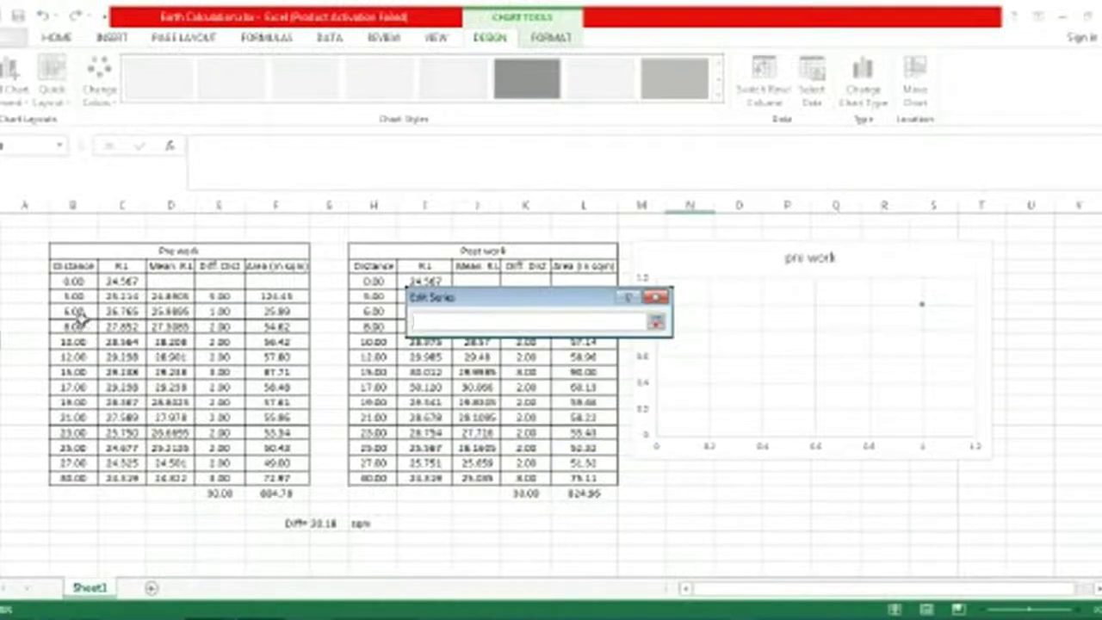
left_click_drag(74, 281, 90, 479)
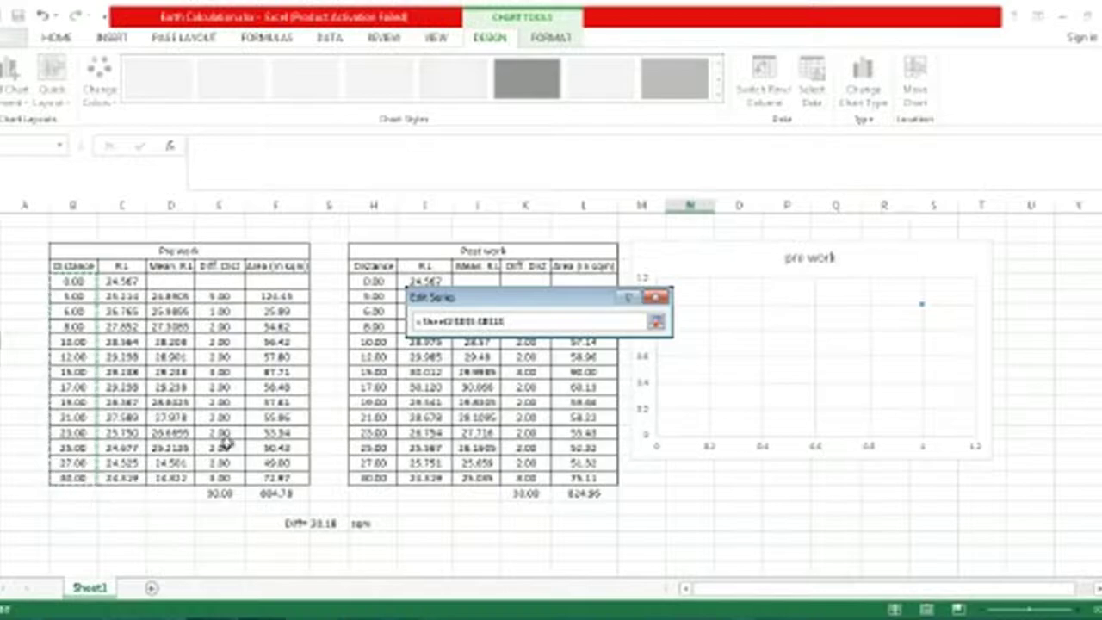
left_click(656, 321)
key("Tab")
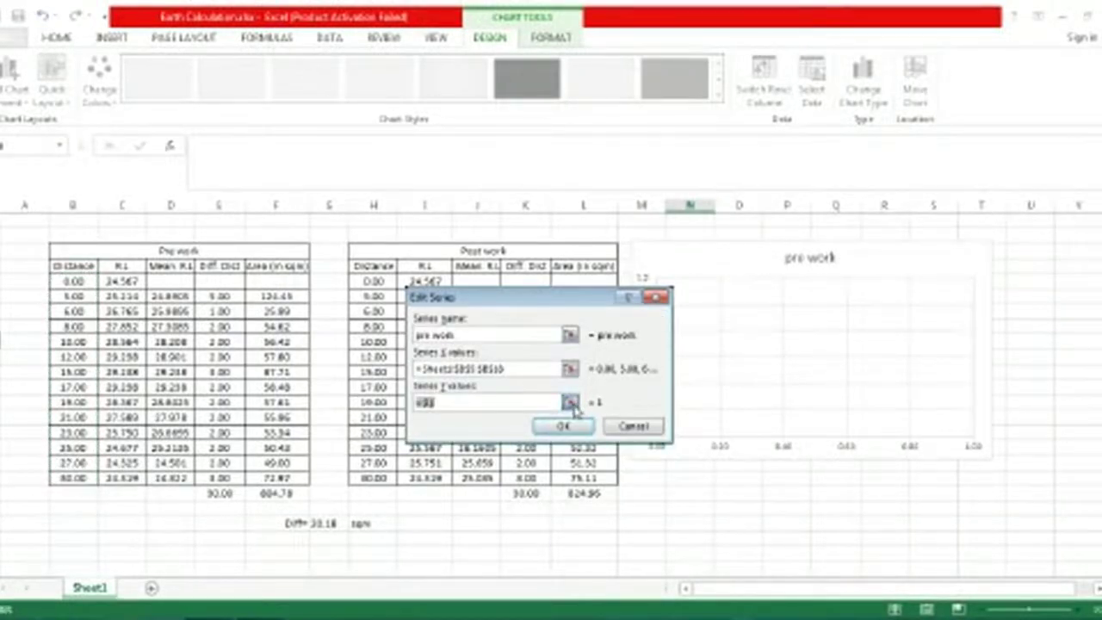
left_click(571, 403)
mouse_move(131, 292)
left_mouse_down()
mouse_move(176, 414)
mouse_move(135, 482)
left_mouse_up()
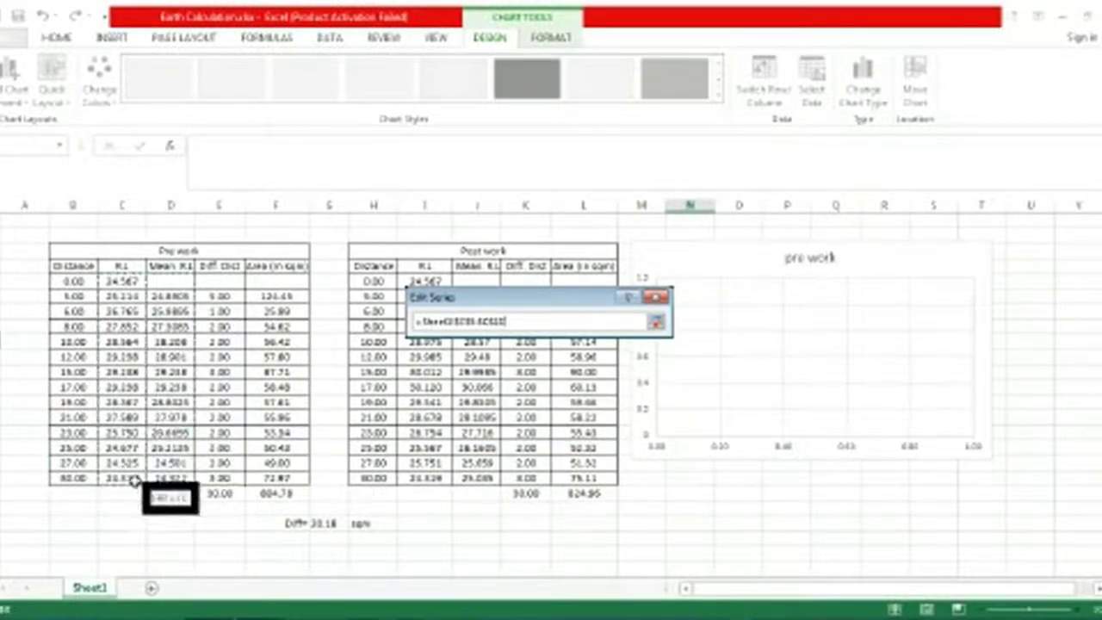
left_click(657, 322)
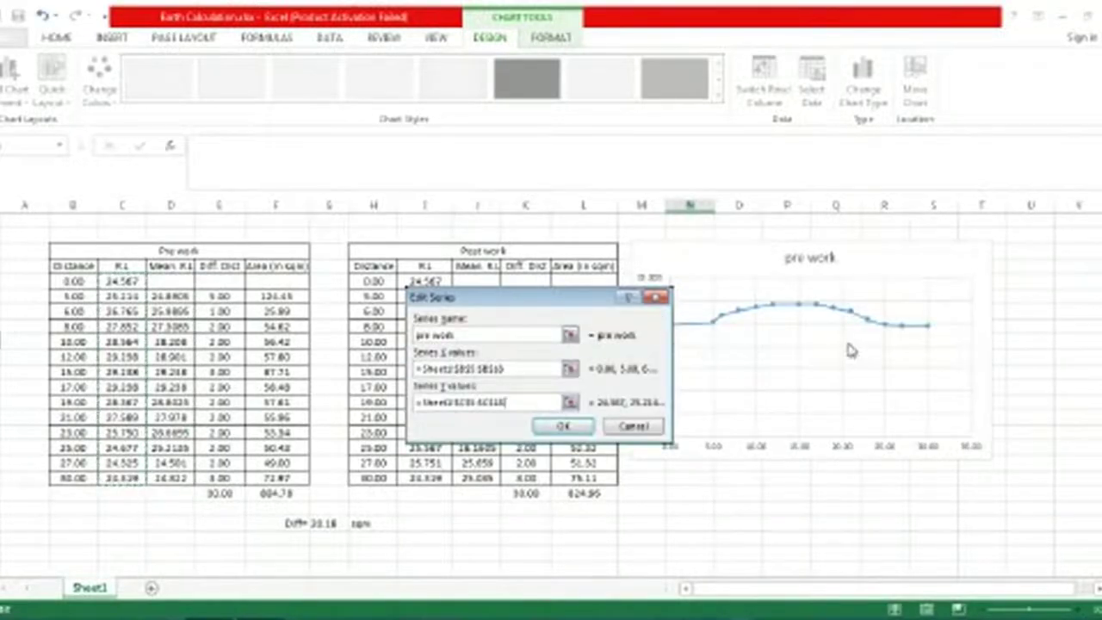
left_click(563, 426)
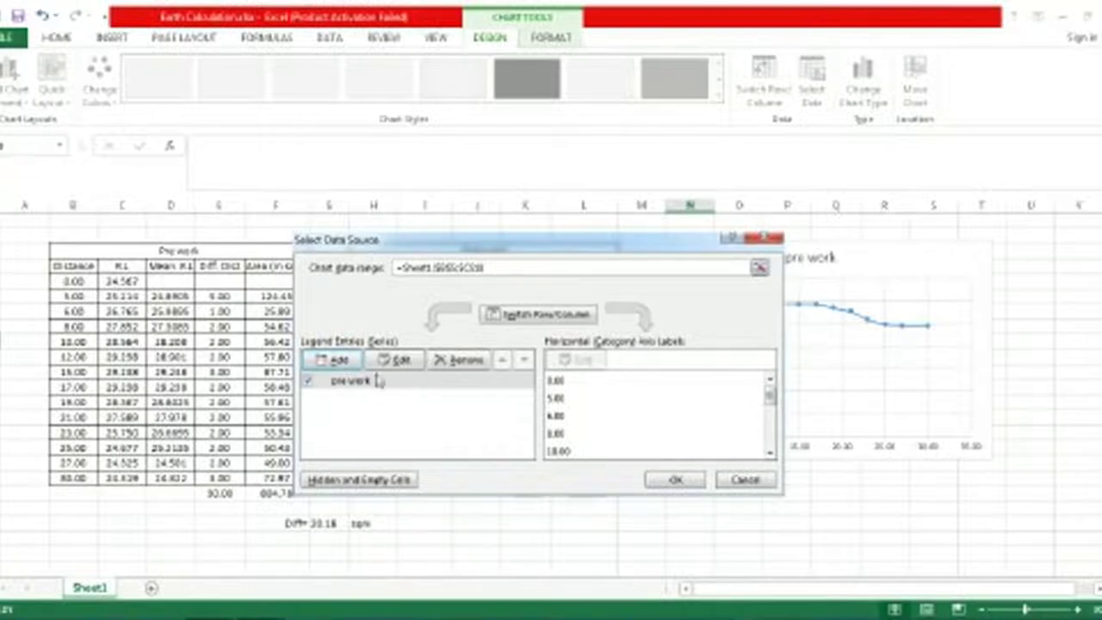
Step: Add a 'post work' series with X values H5:H18 and Y values I5:I18, then confirm
left_click(328, 360)
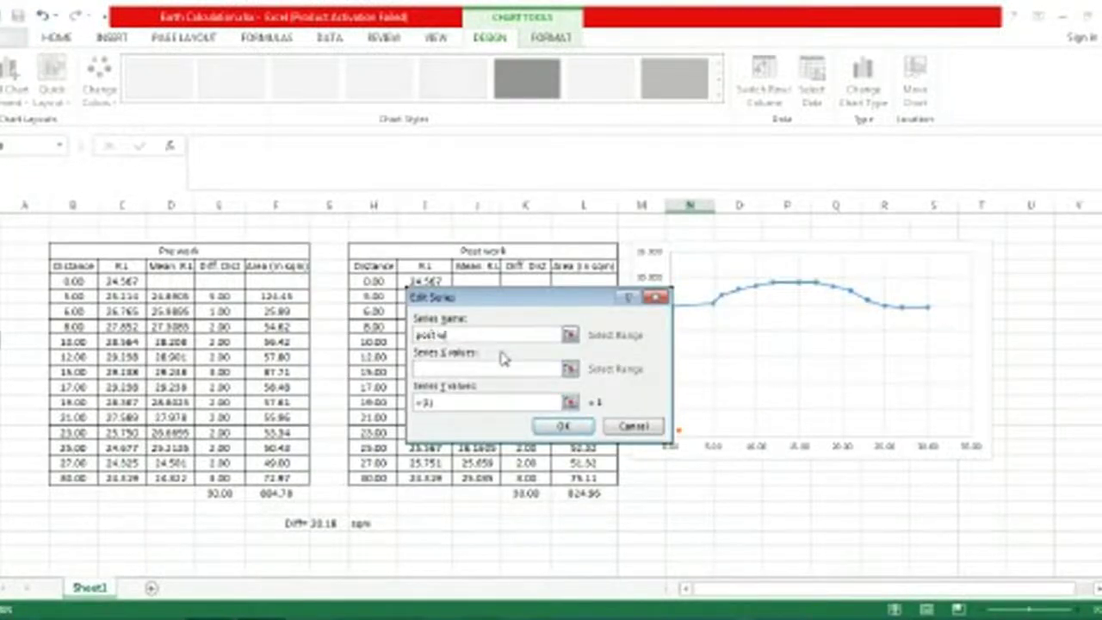
left_click(569, 369)
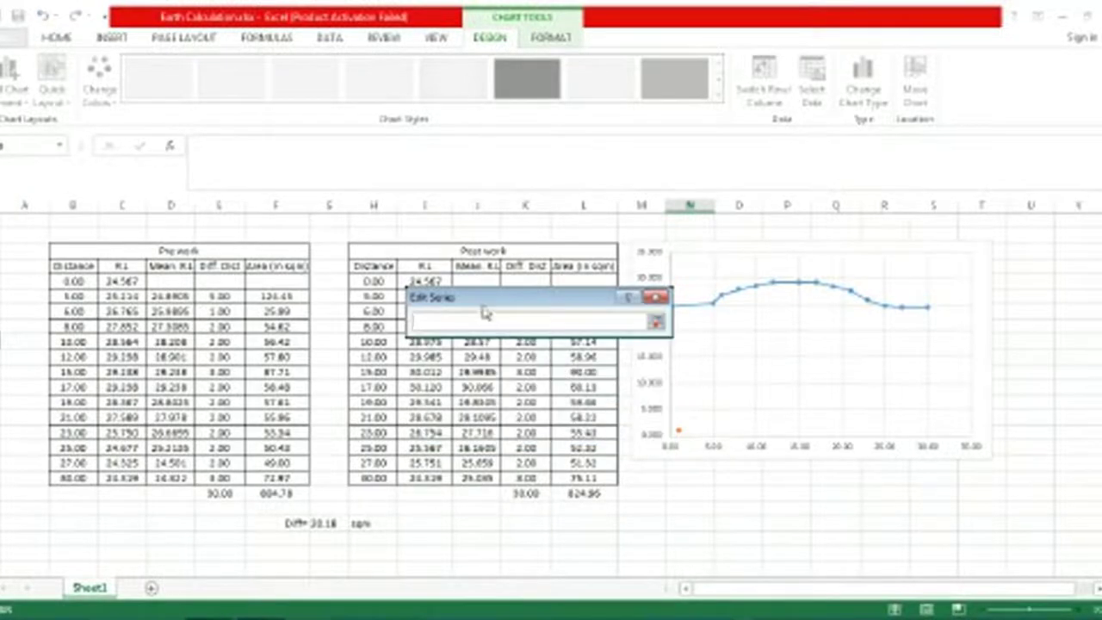
left_click_drag(378, 282, 372, 478)
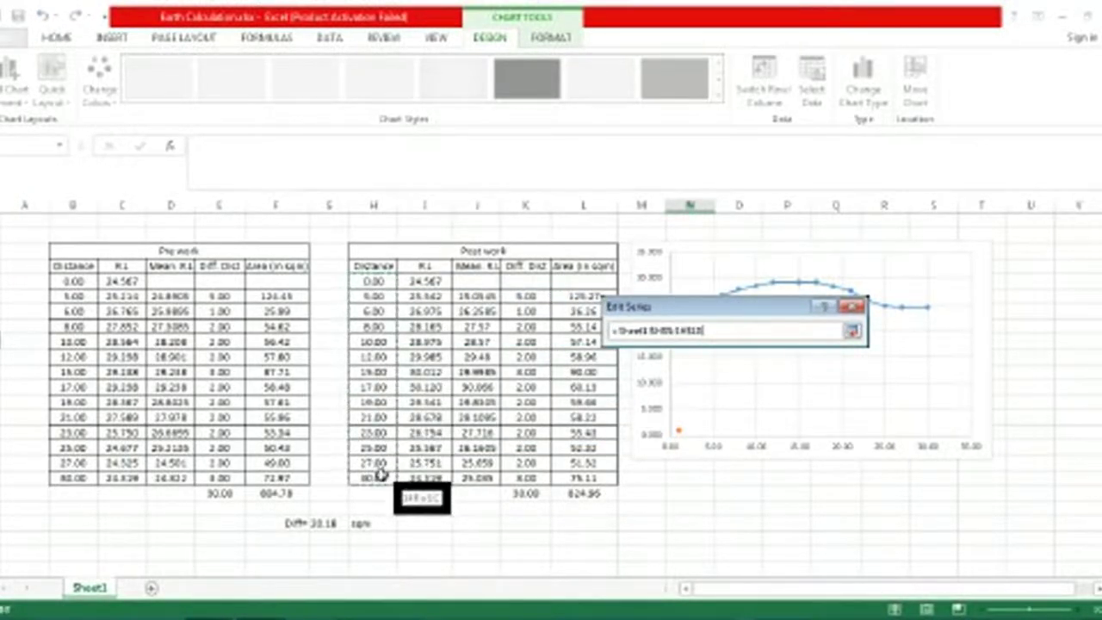
left_click(853, 331)
left_click(765, 412)
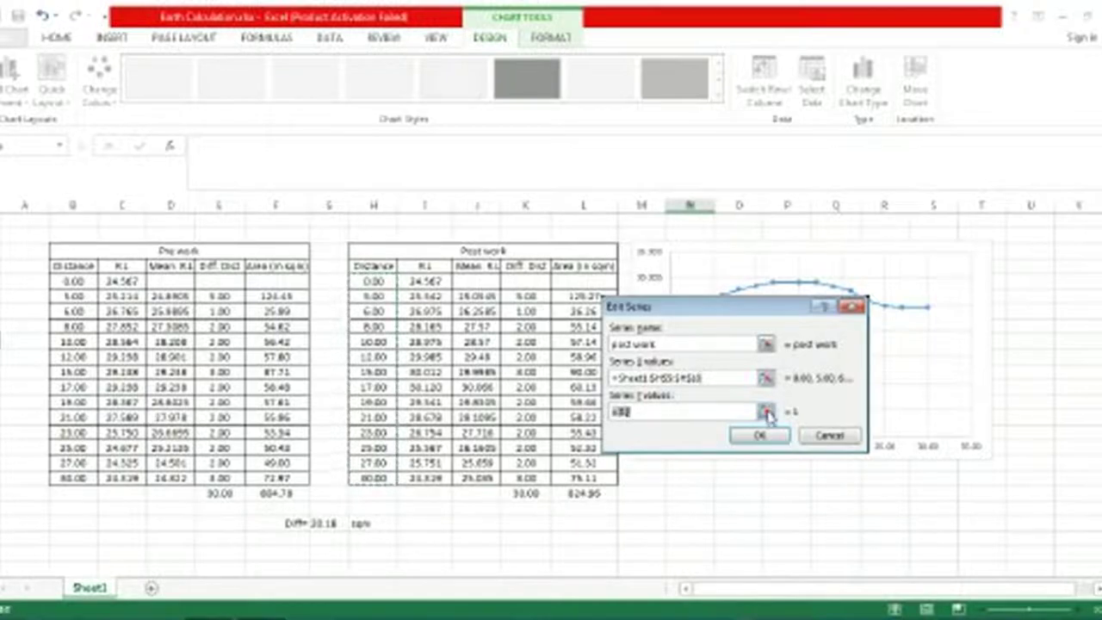
left_click(426, 281)
left_click_drag(427, 282, 420, 478)
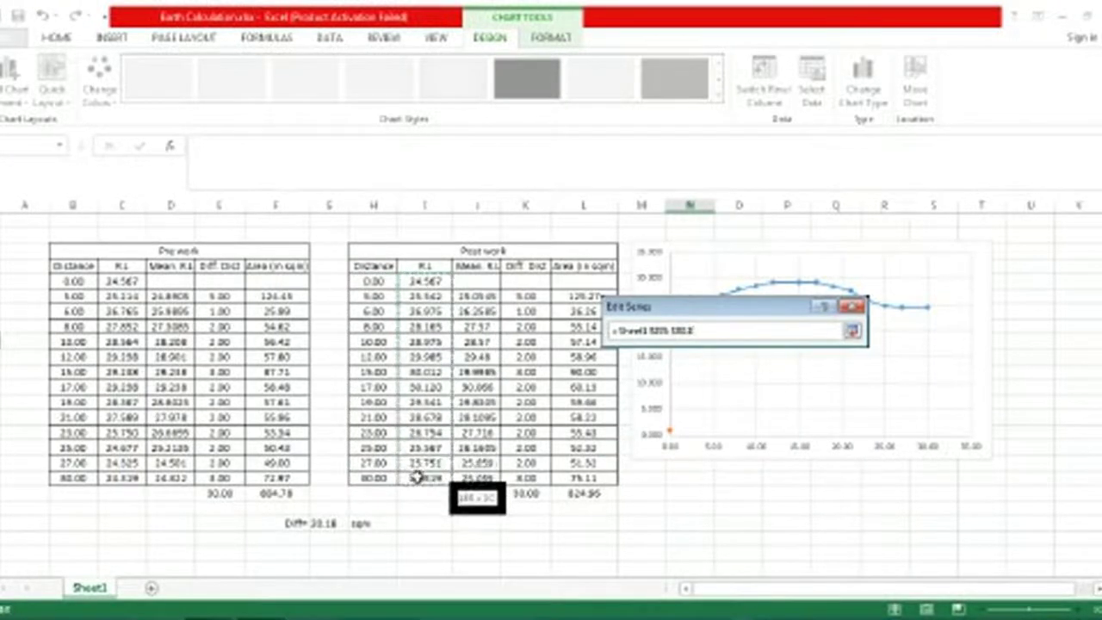
left_click(852, 330)
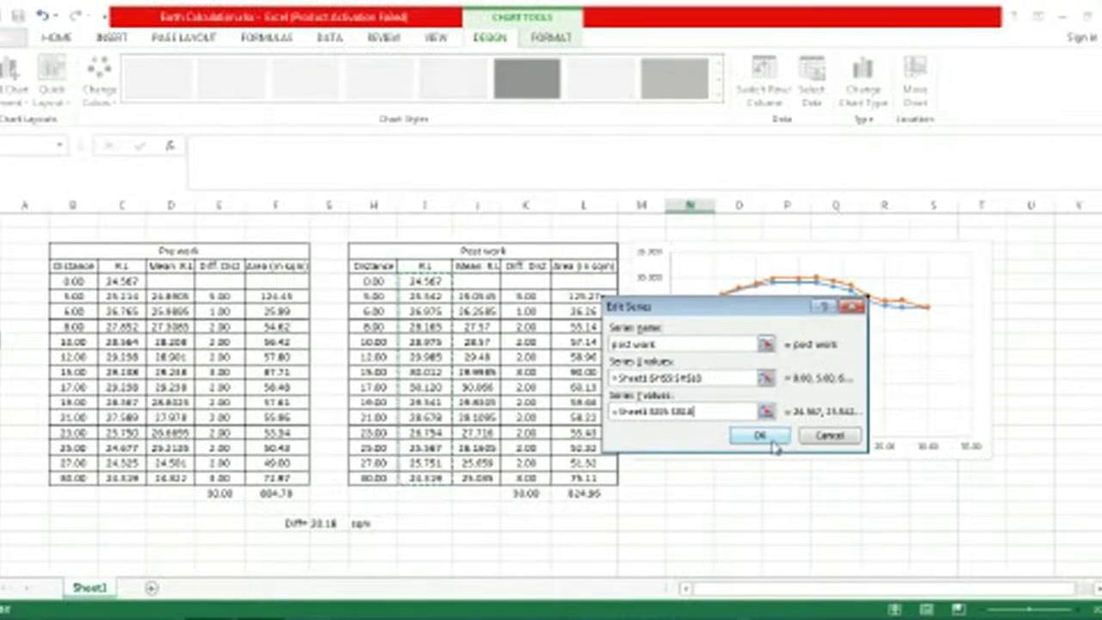
left_click(772, 439)
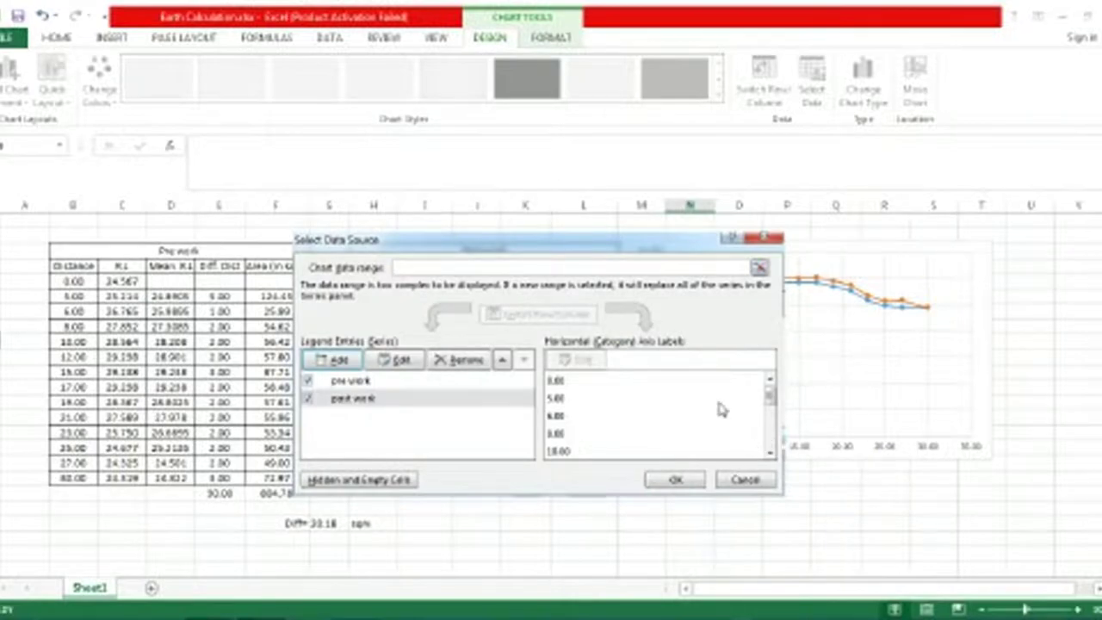
key("Return")
Step: Stretch the profile chart wider to the right
left_click(799, 523)
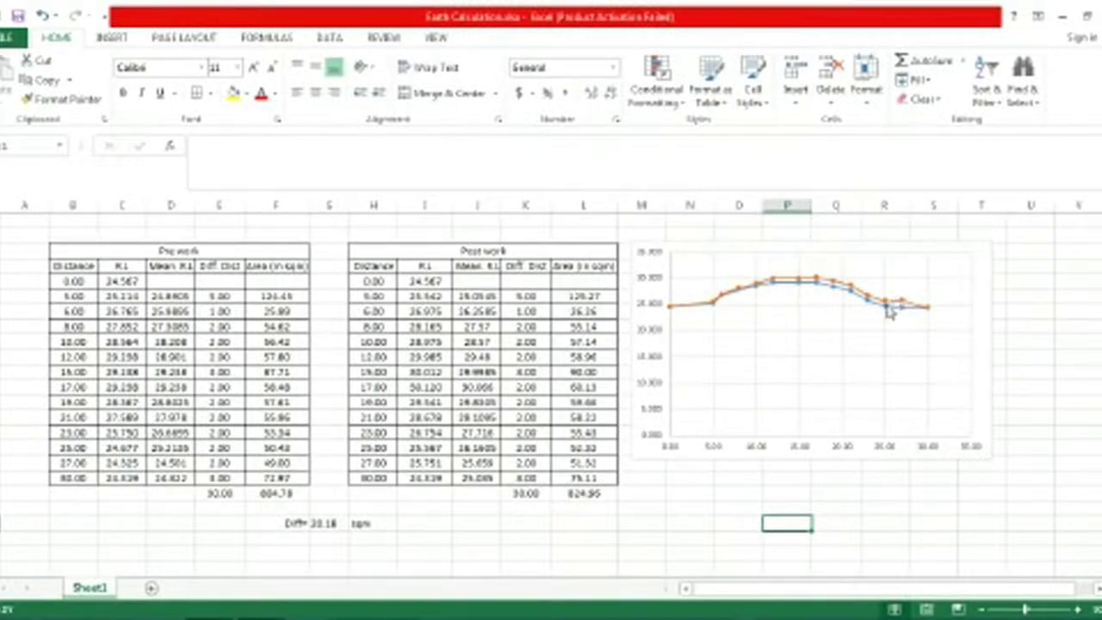
left_click(888, 406)
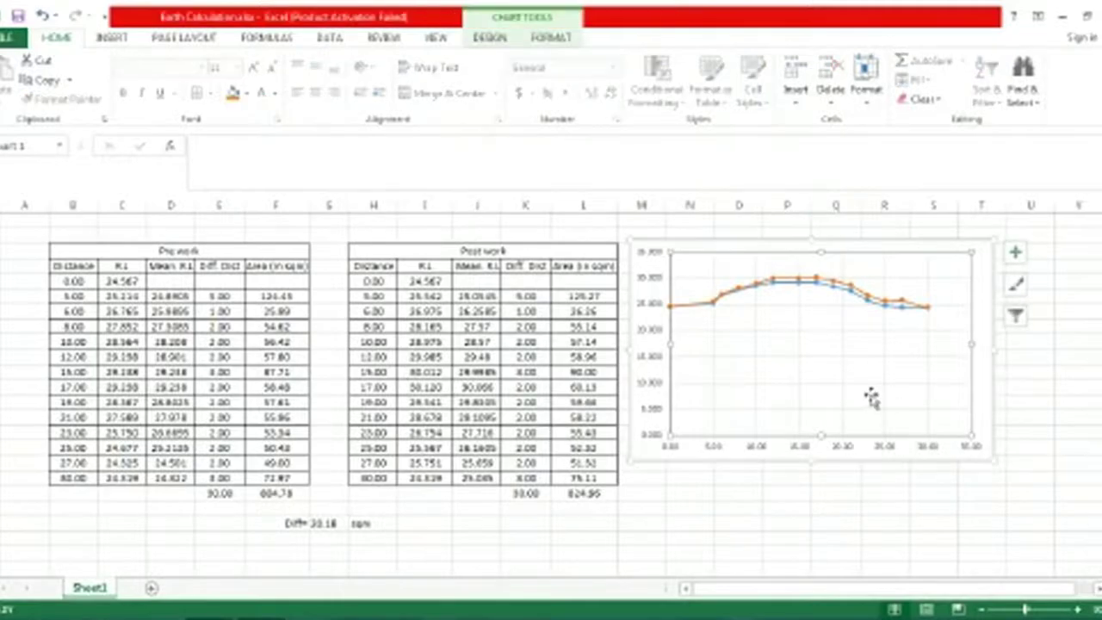
left_click_drag(992, 353, 1071, 354)
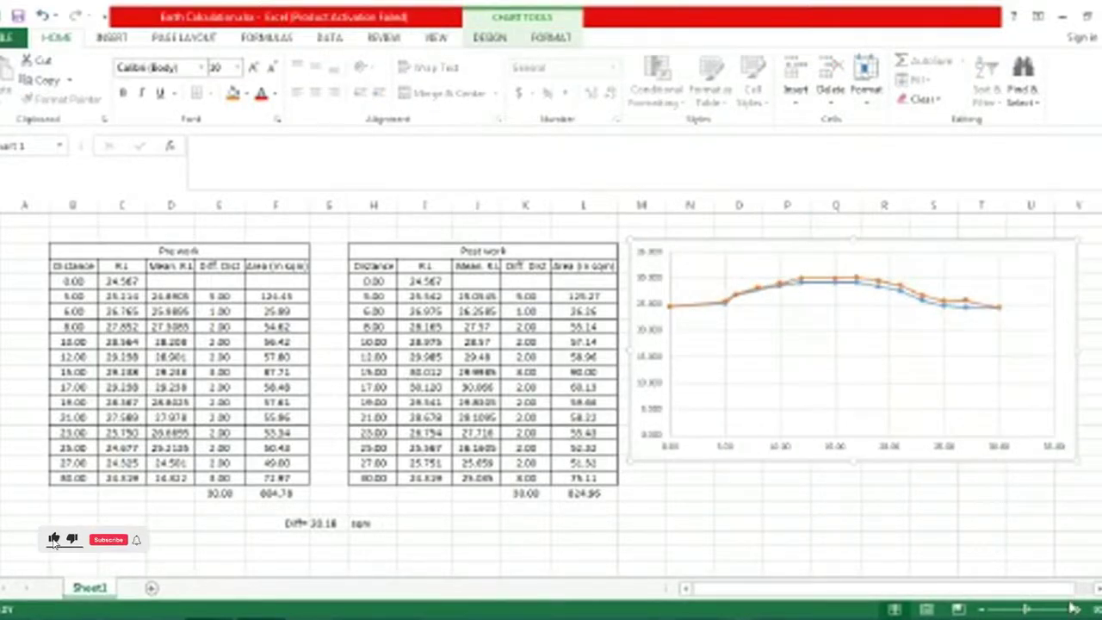
Step: Open Format Chart Area for the chart and show its Effects options
left_click(877, 403)
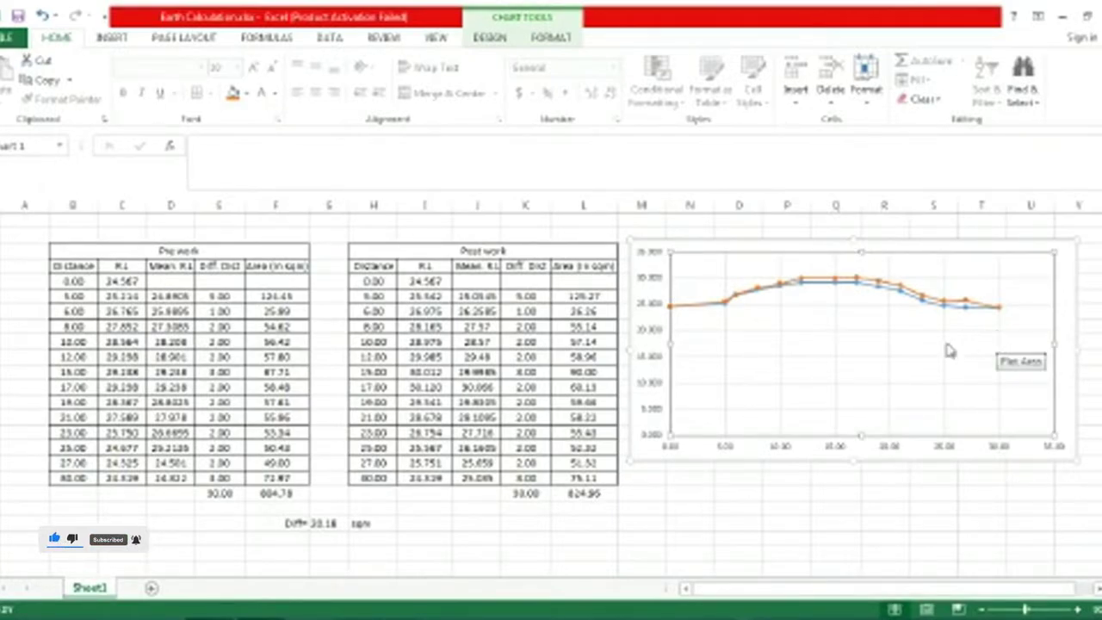
left_click(651, 398)
right_click(676, 398)
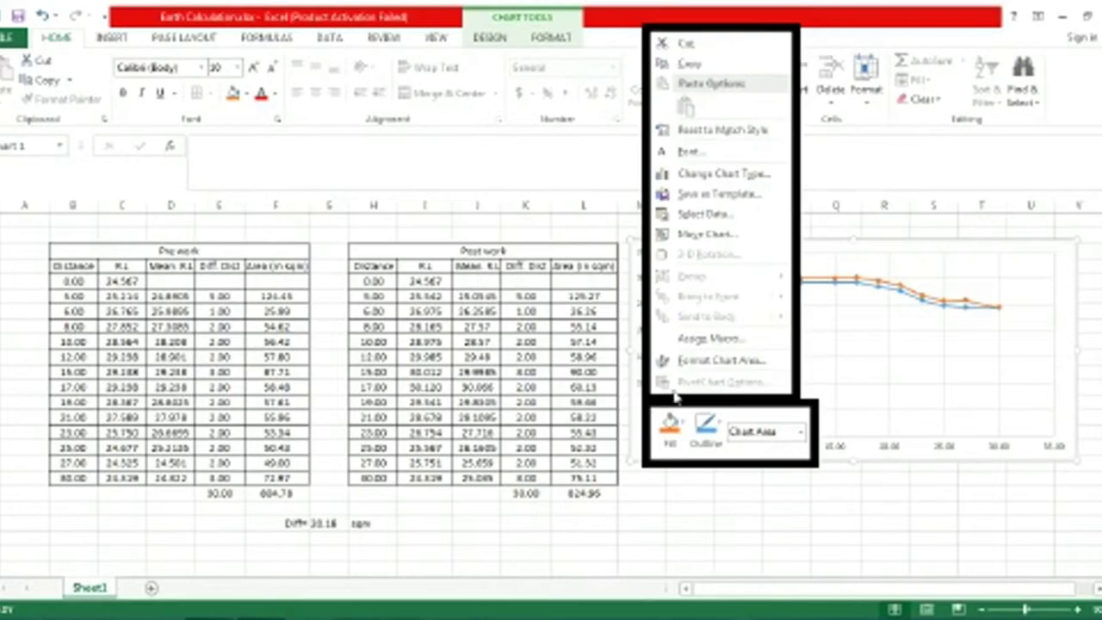
left_click(698, 368)
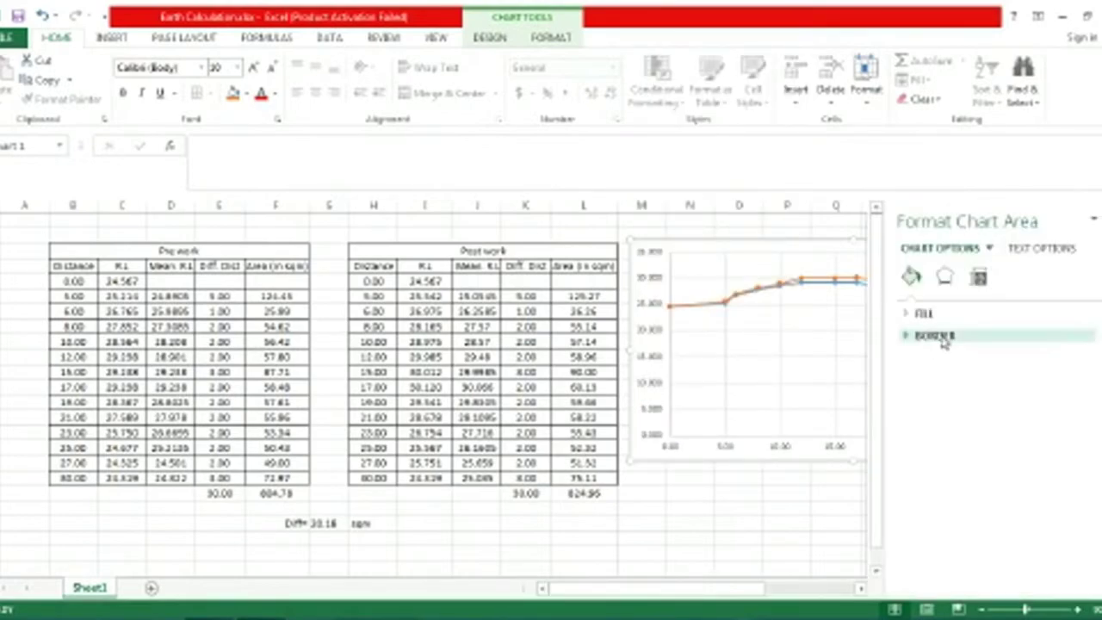
left_click(942, 284)
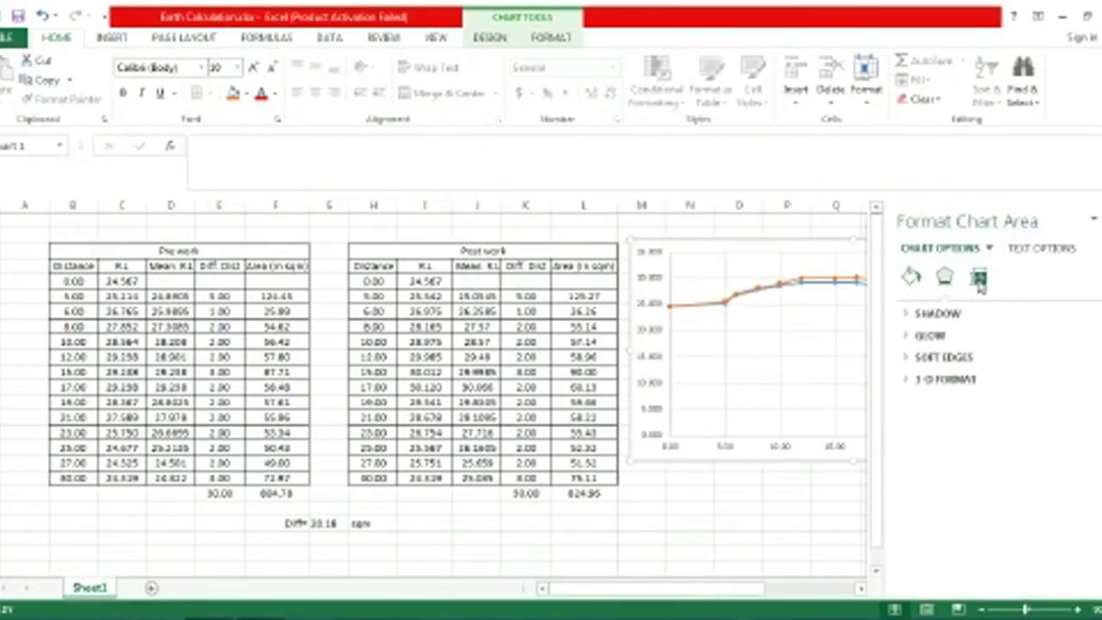